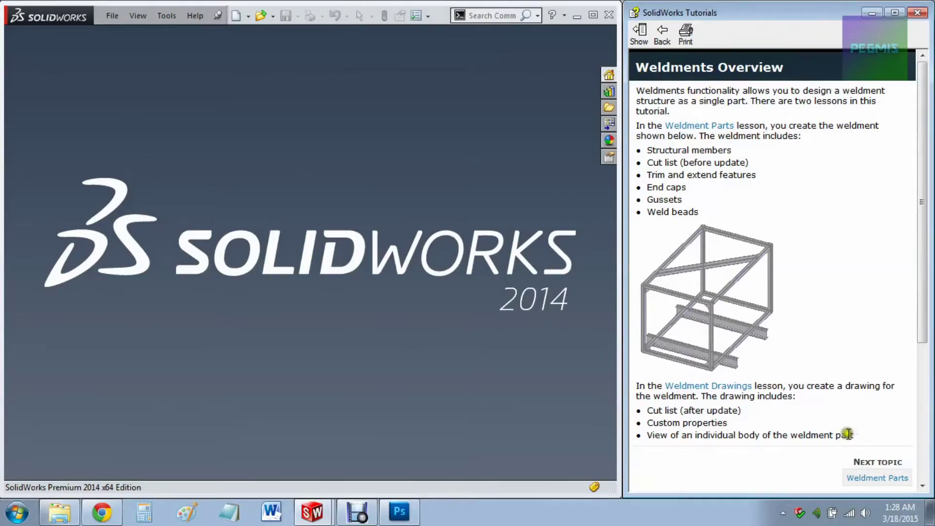
- Go to the Weldment Parts lesson and open its sample part weldment_box.sldprt
{"action": "left_click", "coordinate": [865, 479]}
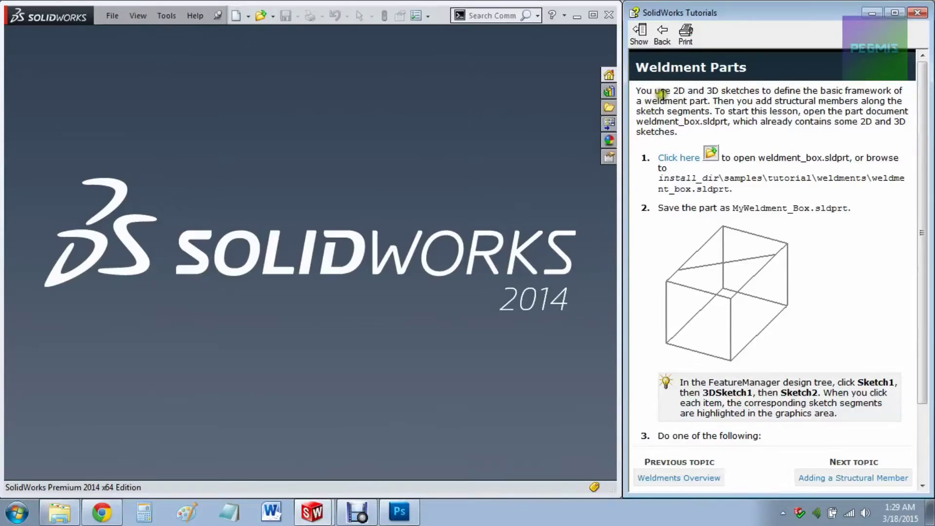
{"action": "left_click", "coordinate": [681, 161]}
{"action": "left_click", "coordinate": [682, 162]}
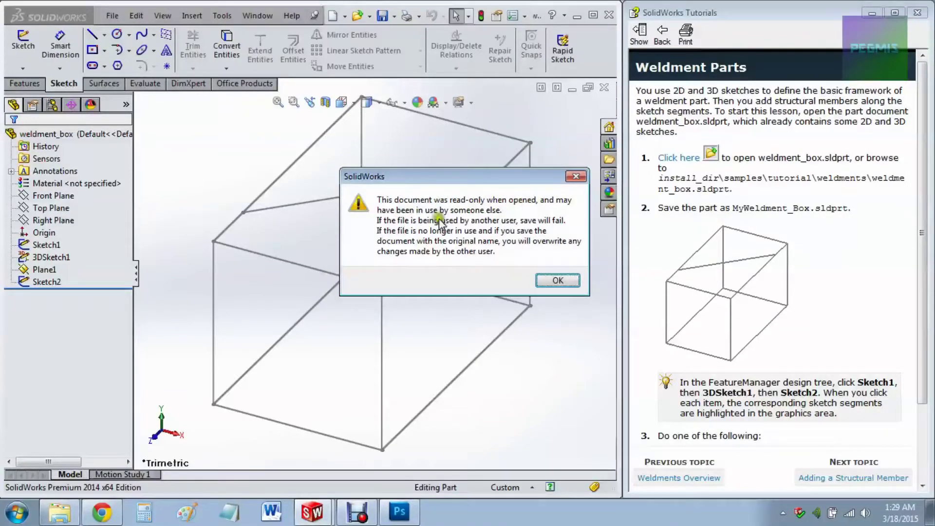
- Dismiss the read-only notice and save the part to the Desktop as weldment_box
{"action": "left_click", "coordinate": [557, 280]}
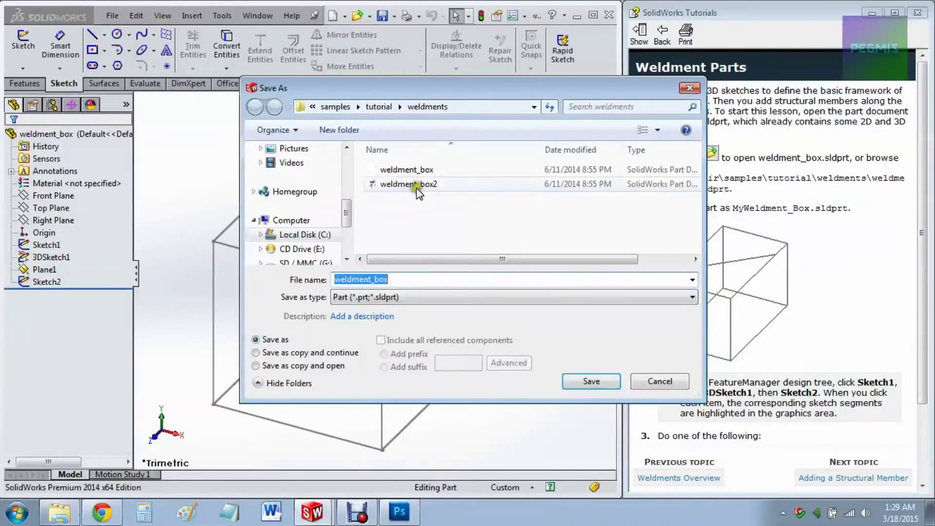
{"action": "left_click_drag", "start_coordinate": [341, 204], "coordinate": [329, 169]}
{"action": "left_click", "coordinate": [330, 168]}
{"action": "left_click", "coordinate": [431, 281]}
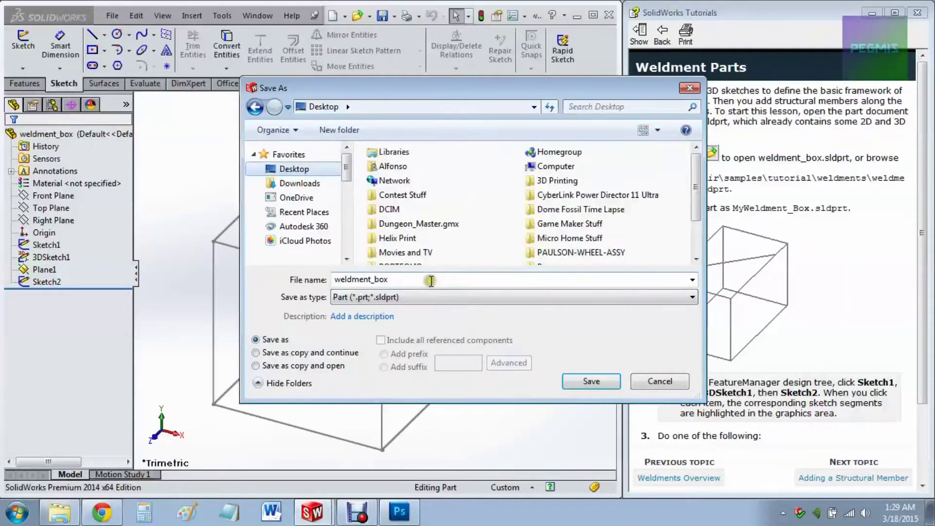
{"action": "double_click", "coordinate": [431, 281]}
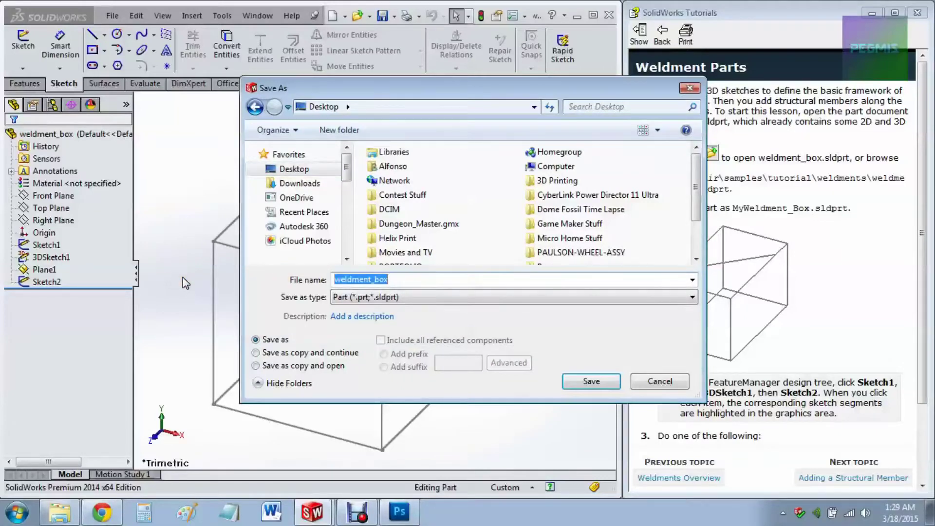
{"action": "left_click", "coordinate": [577, 379]}
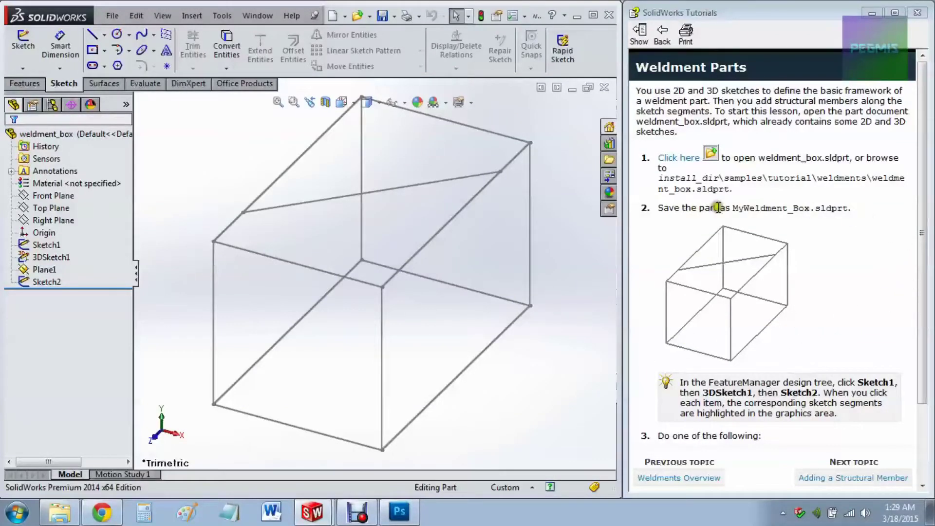
- Search the commands for "weld", display the Weldments toolbar and place it just below the feature tree
{"action": "left_click_drag", "start_coordinate": [923, 219], "coordinate": [921, 292]}
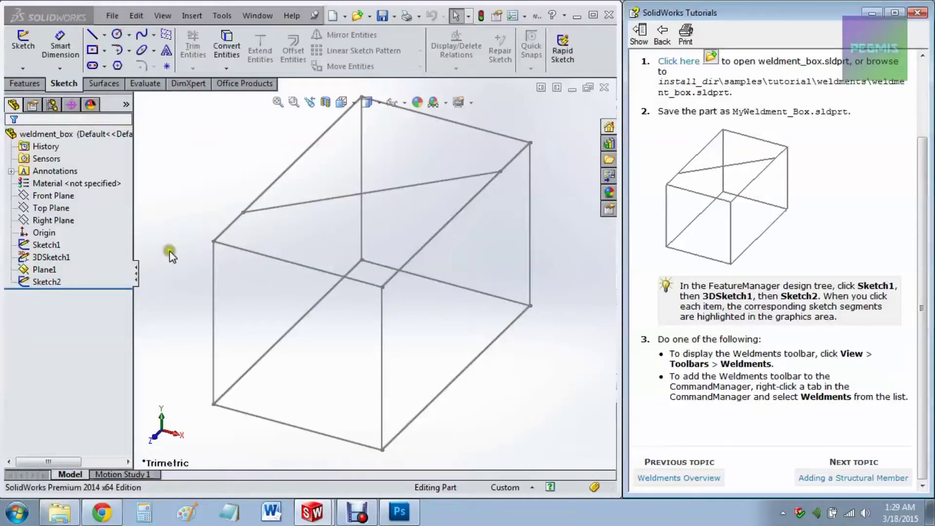
{"action": "left_click", "coordinate": [557, 204]}
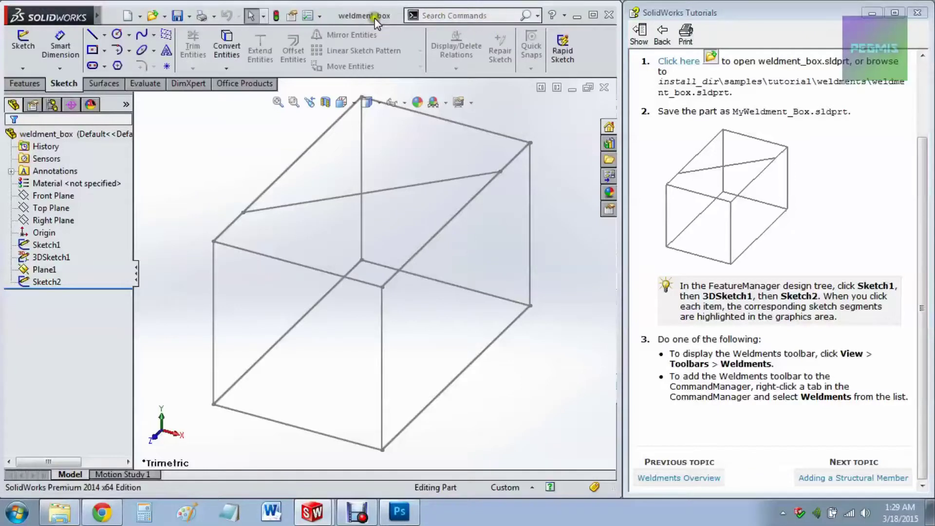
{"action": "left_click", "coordinate": [537, 16]}
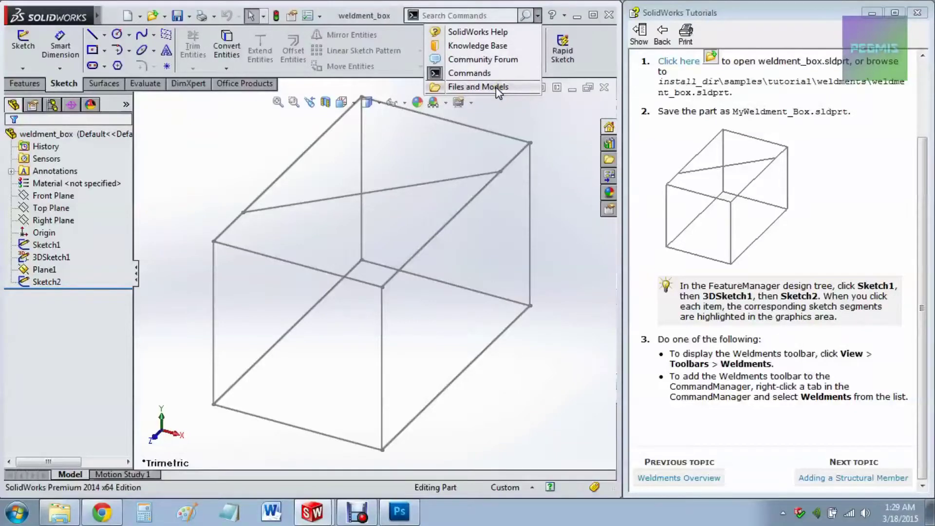
{"action": "left_click", "coordinate": [481, 73]}
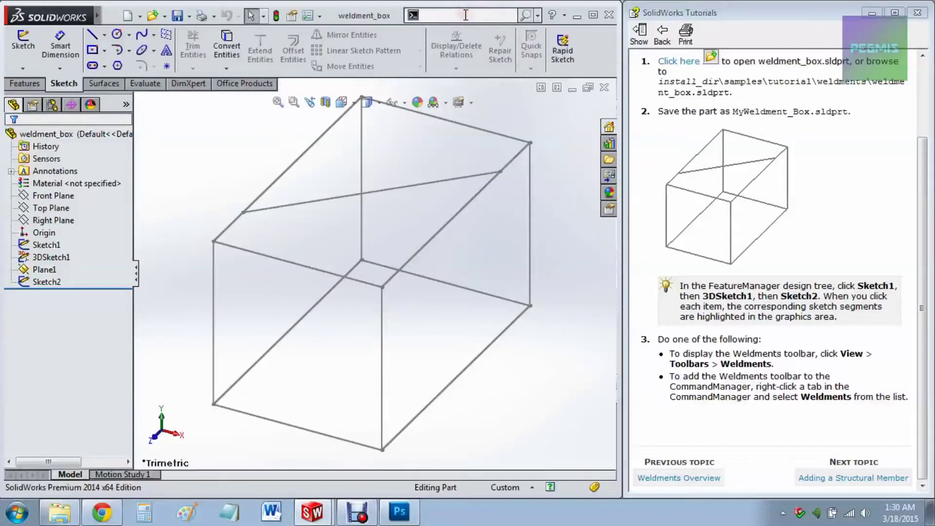
{"action": "type", "text": "weld"}
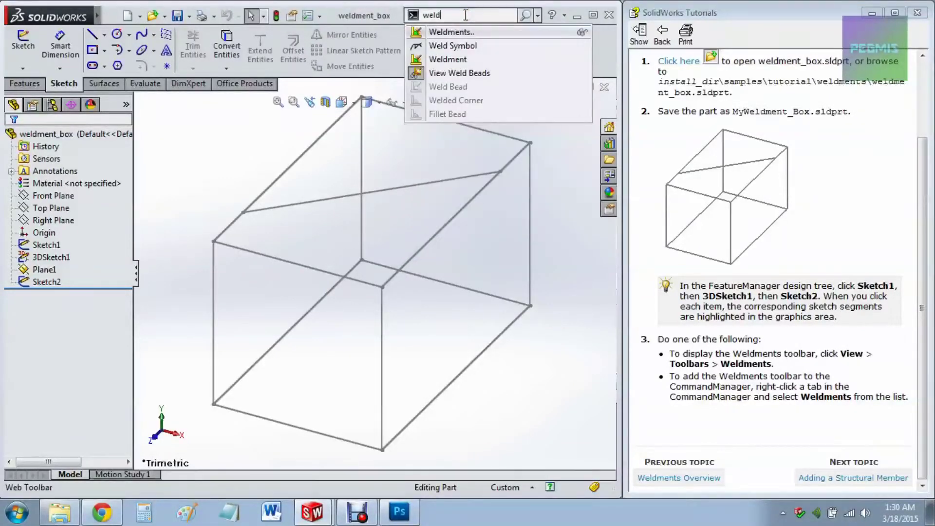
{"action": "left_click", "coordinate": [443, 32]}
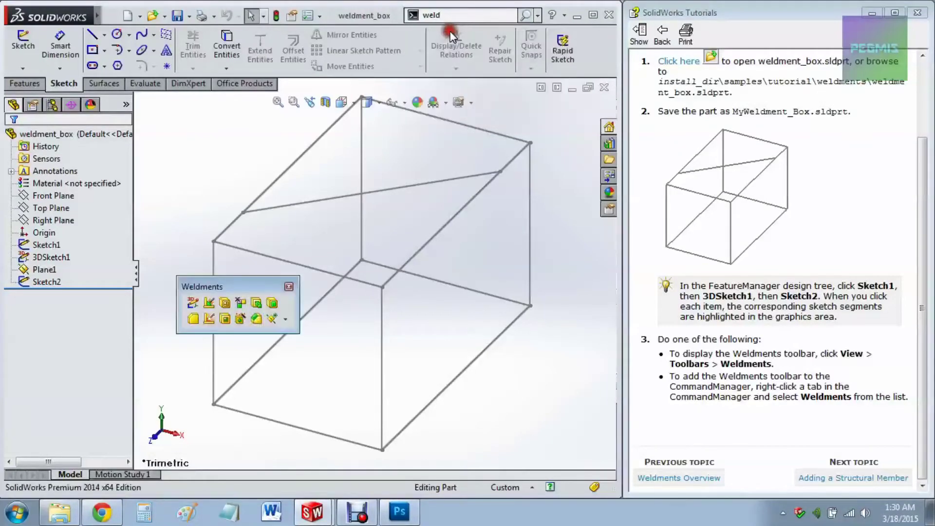
{"action": "left_click_drag", "start_coordinate": [236, 287], "coordinate": [67, 312]}
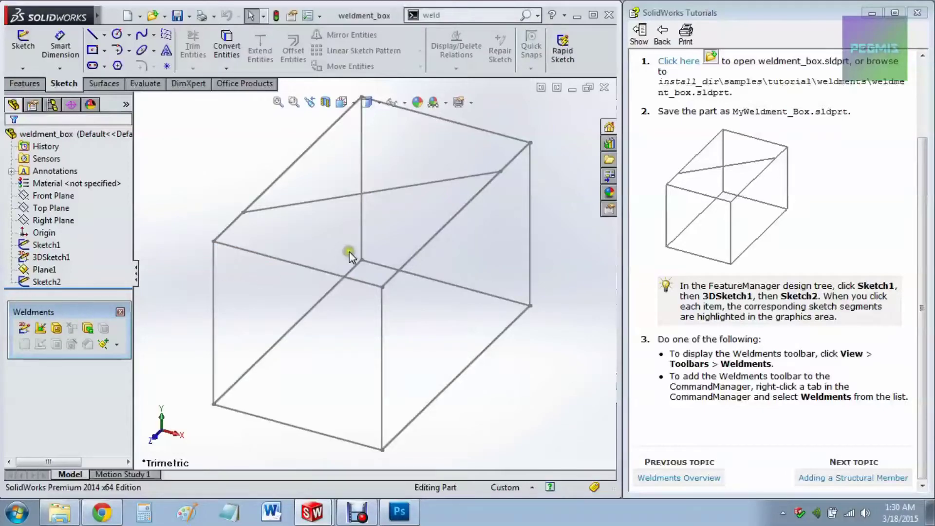
- Following the Adding a Structural Member lesson, start a structural member, close the floating Weldments toolbar and set the profile size to 30 x 30 x 2.6
{"action": "left_click", "coordinate": [804, 475]}
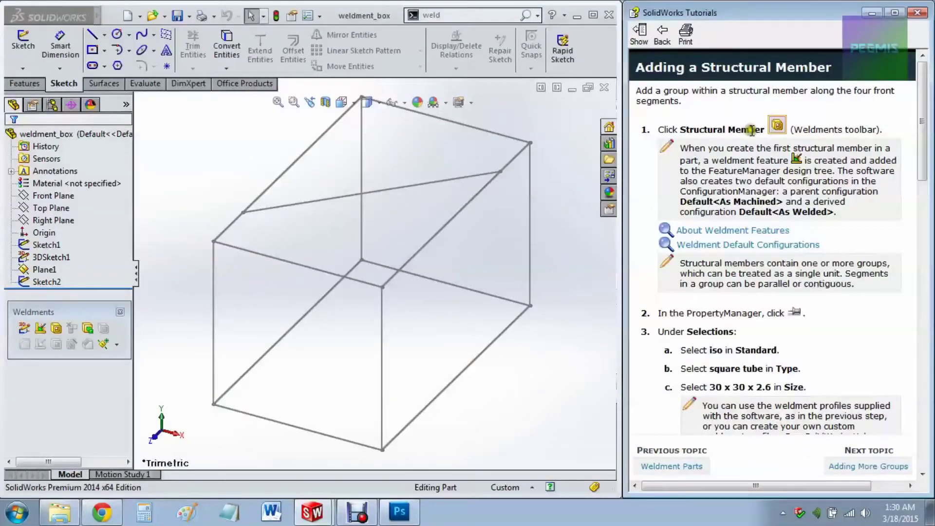
{"action": "left_click", "coordinate": [776, 130]}
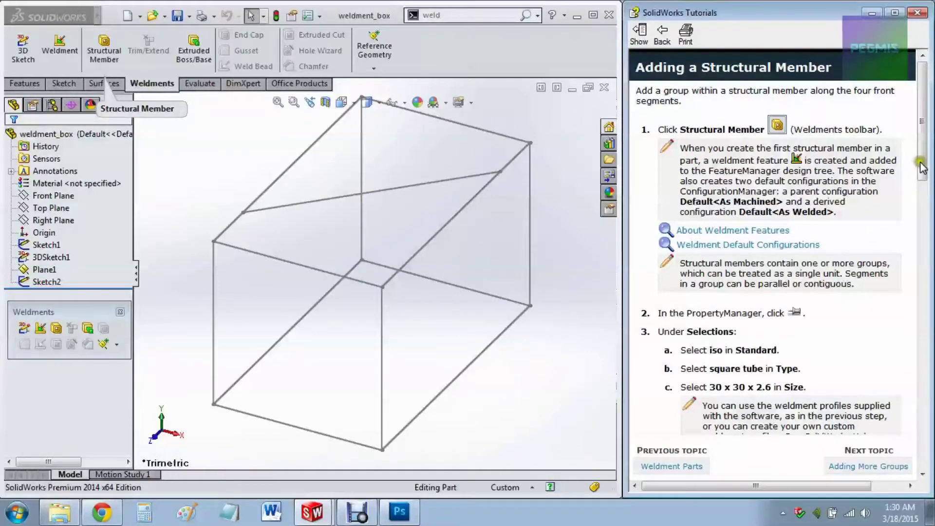
{"action": "left_click_drag", "start_coordinate": [922, 167], "coordinate": [920, 241]}
{"action": "left_click", "coordinate": [111, 58]}
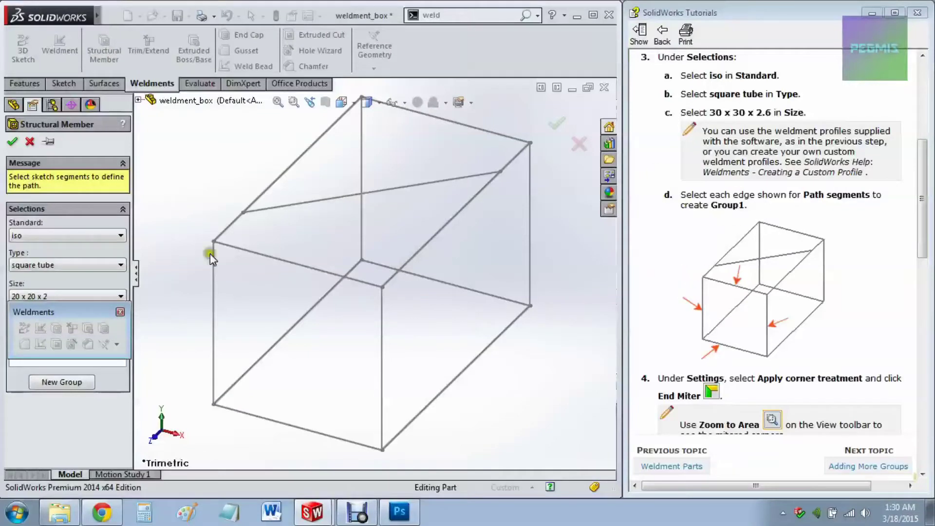
{"action": "left_click", "coordinate": [121, 312]}
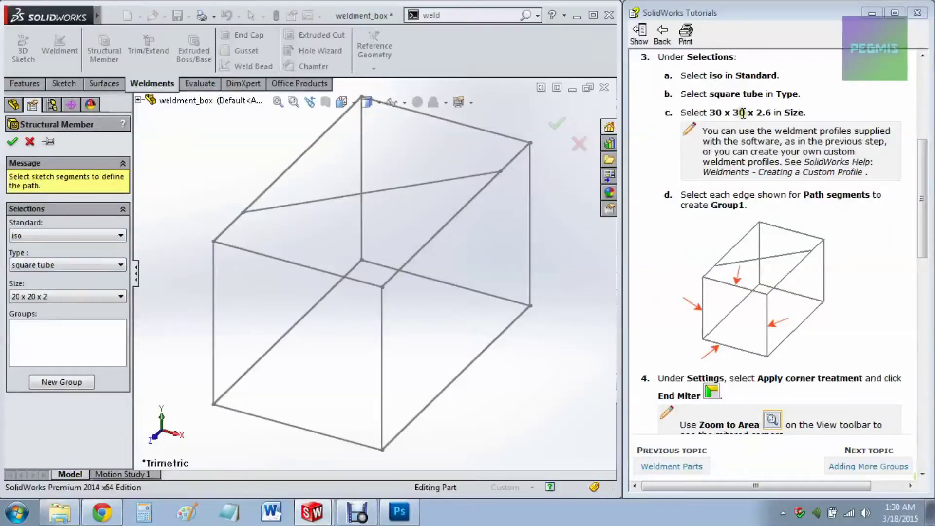
{"action": "left_click", "coordinate": [37, 296]}
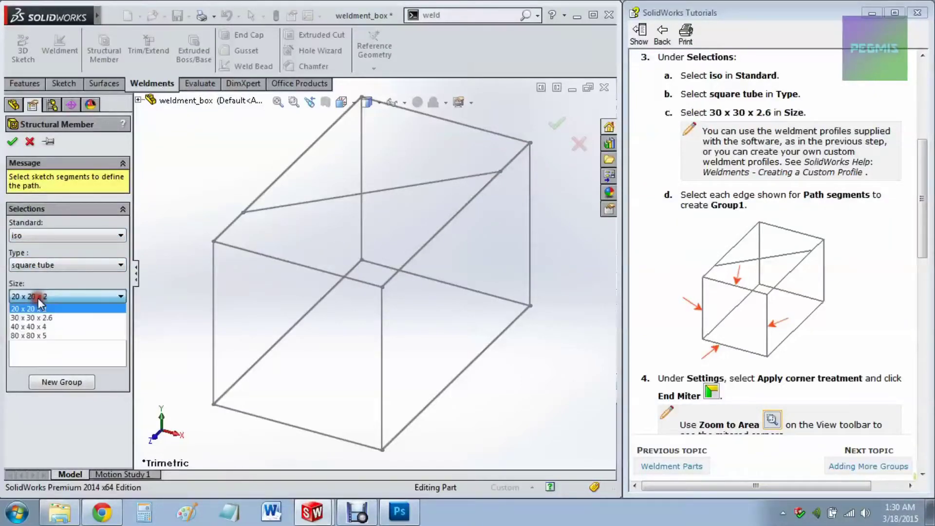
{"action": "left_click", "coordinate": [53, 319]}
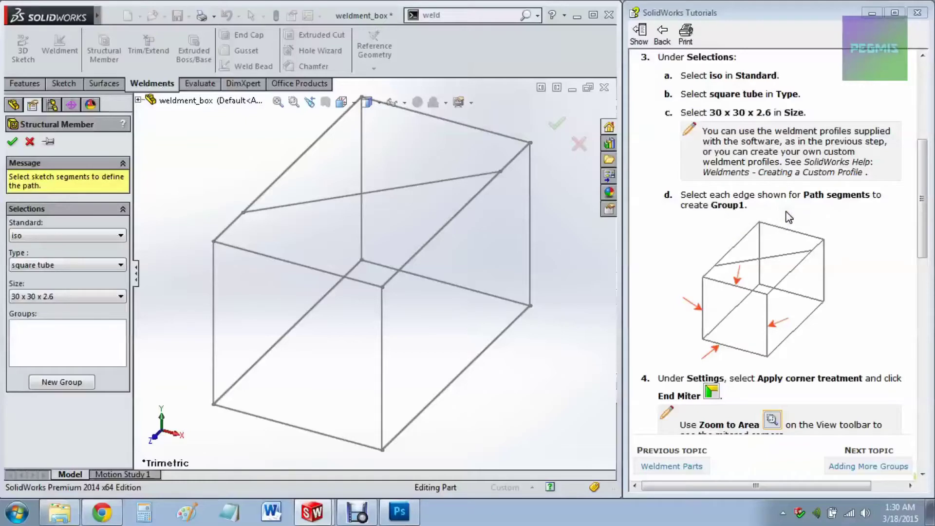
- Select the box's four front edges as the first group's path segments and apply End Miter corner treatment
{"action": "left_click_drag", "start_coordinate": [919, 200], "coordinate": [919, 262]}
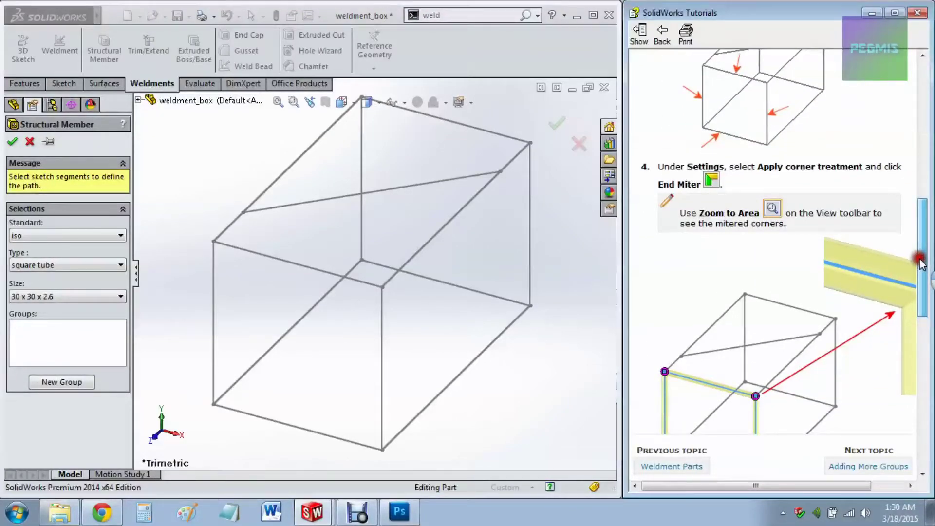
{"action": "left_click_drag", "start_coordinate": [921, 261], "coordinate": [921, 263]}
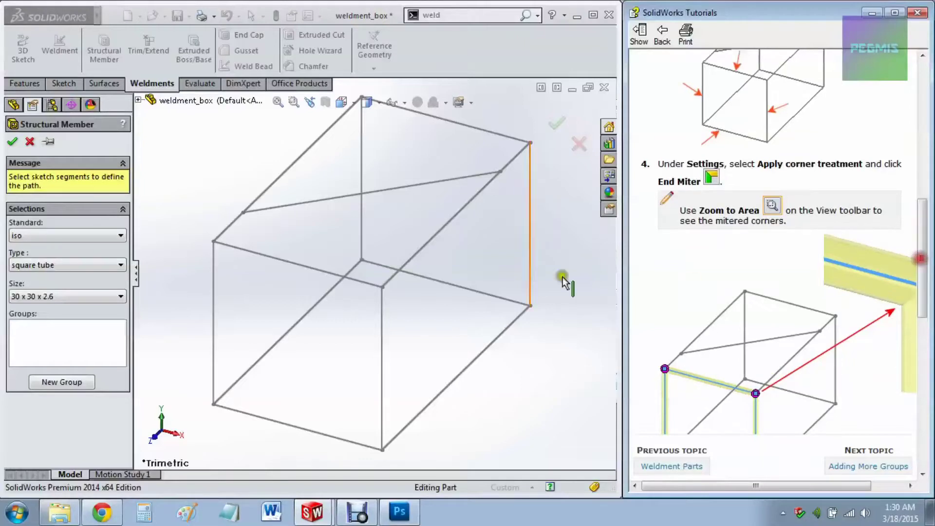
{"action": "left_click", "coordinate": [285, 264]}
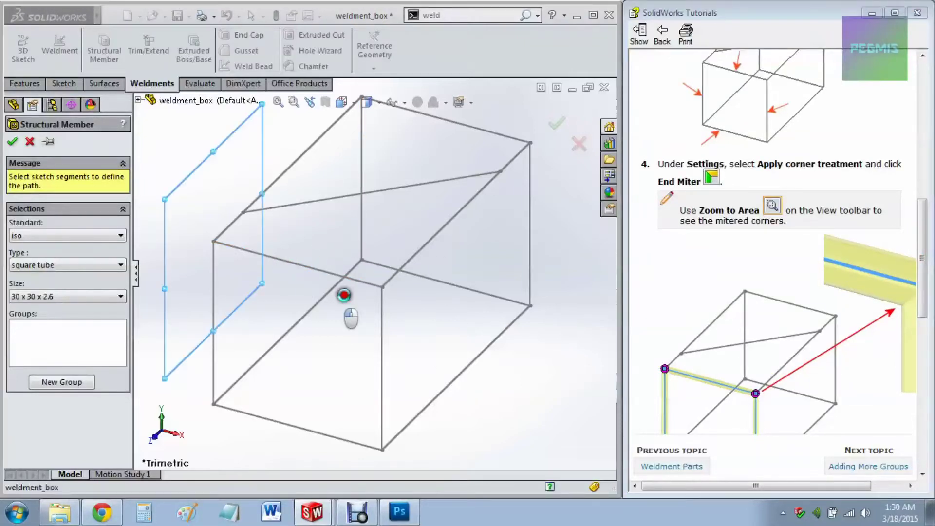
{"action": "left_click", "coordinate": [381, 344]}
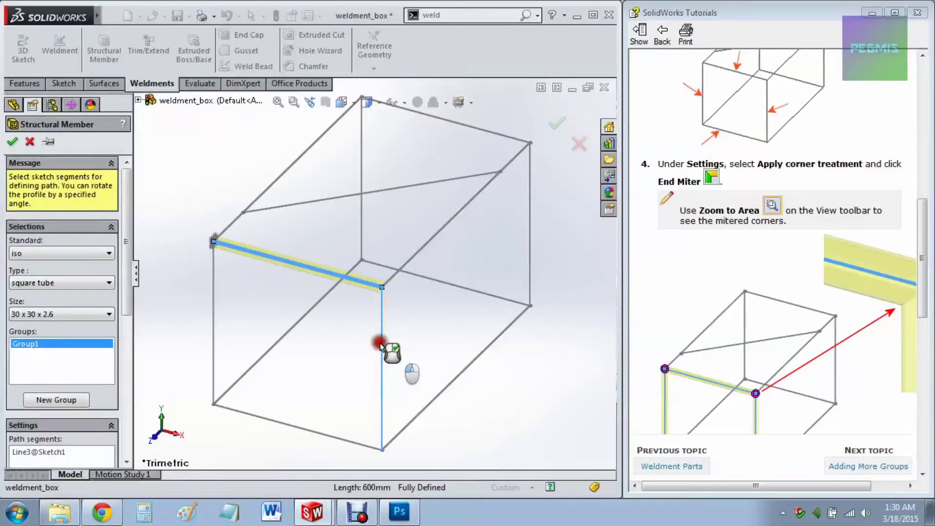
{"action": "left_click", "coordinate": [294, 427]}
{"action": "left_click", "coordinate": [216, 344]}
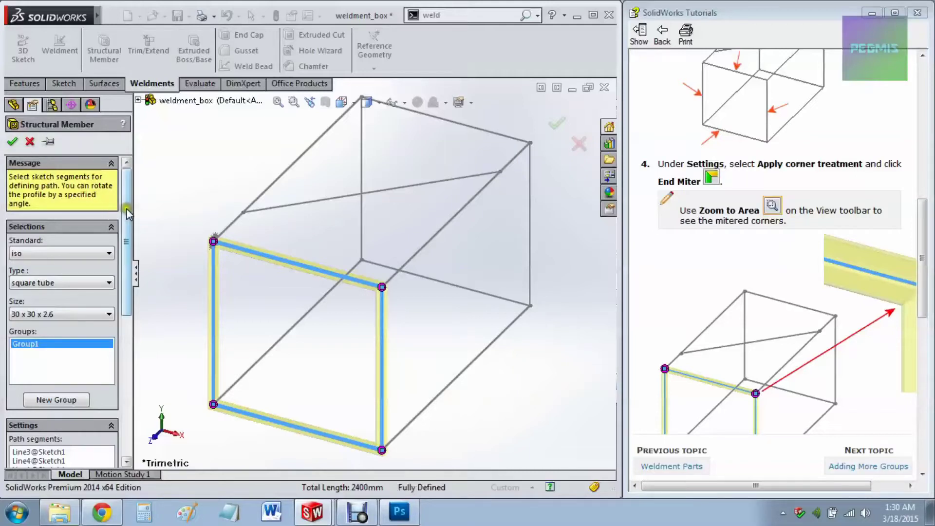
{"action": "left_click_drag", "start_coordinate": [127, 208], "coordinate": [128, 323]}
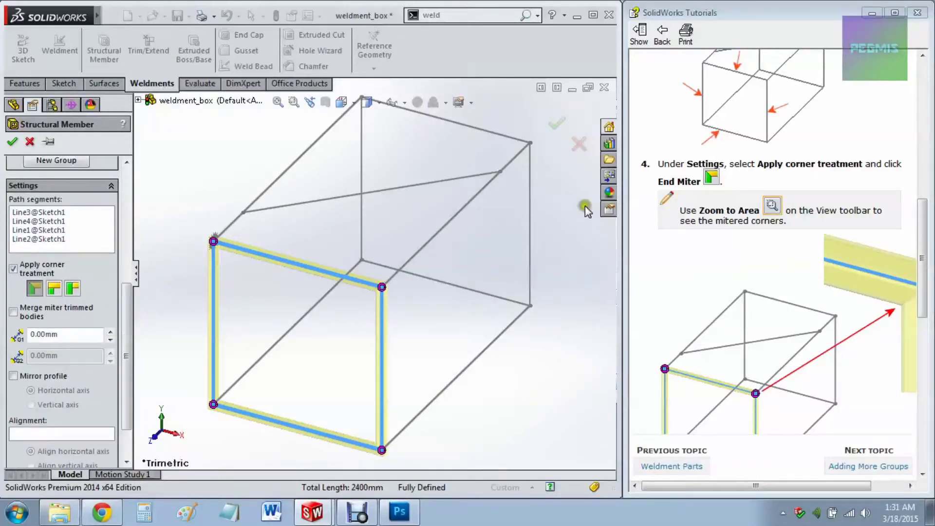
{"action": "left_click", "coordinate": [34, 290]}
- Following the Adding More Groups lesson, create a second group from the four parallel side edges running from front to back
{"action": "left_click_drag", "start_coordinate": [922, 241], "coordinate": [930, 336]}
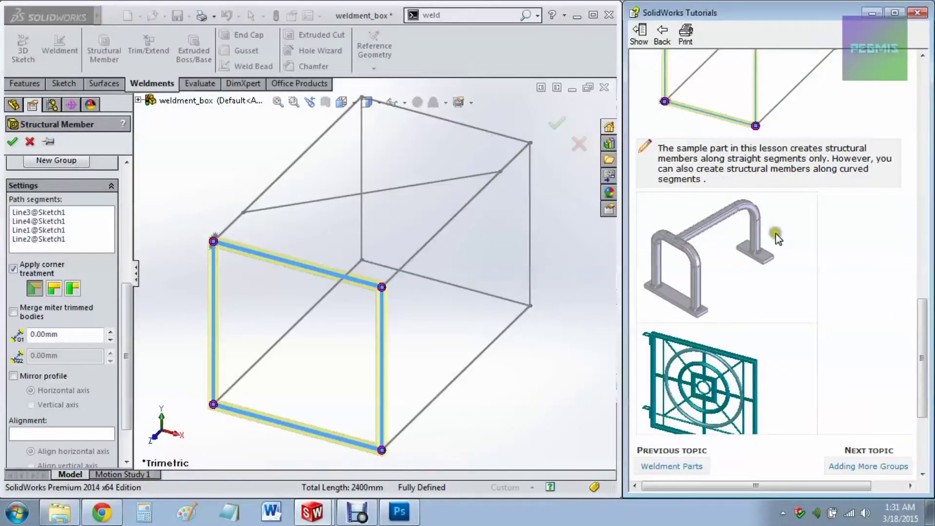
{"action": "left_click_drag", "start_coordinate": [920, 320], "coordinate": [918, 376]}
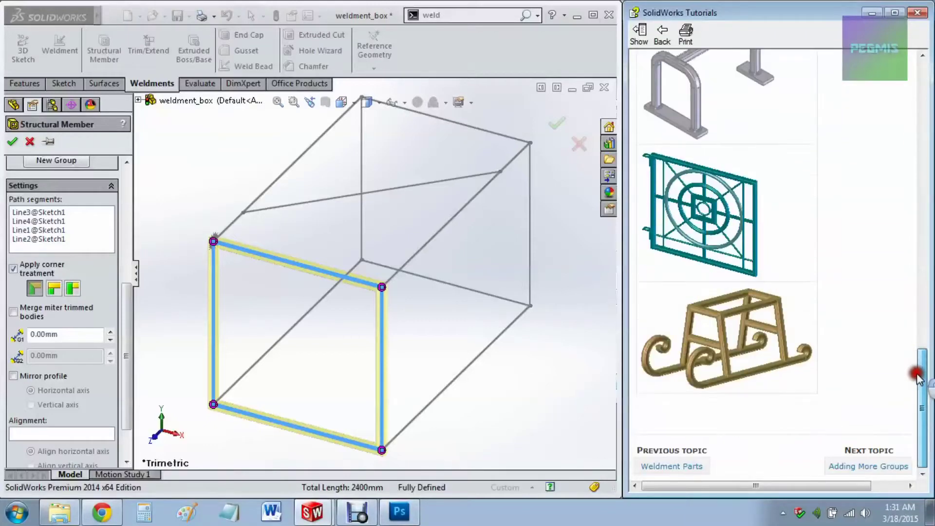
{"action": "left_click", "coordinate": [848, 466]}
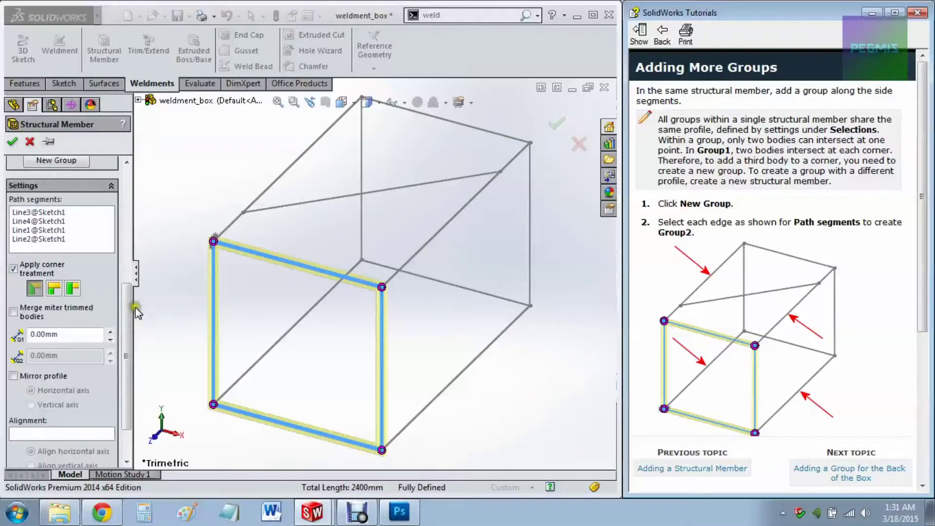
{"action": "left_click_drag", "start_coordinate": [128, 308], "coordinate": [143, 200]}
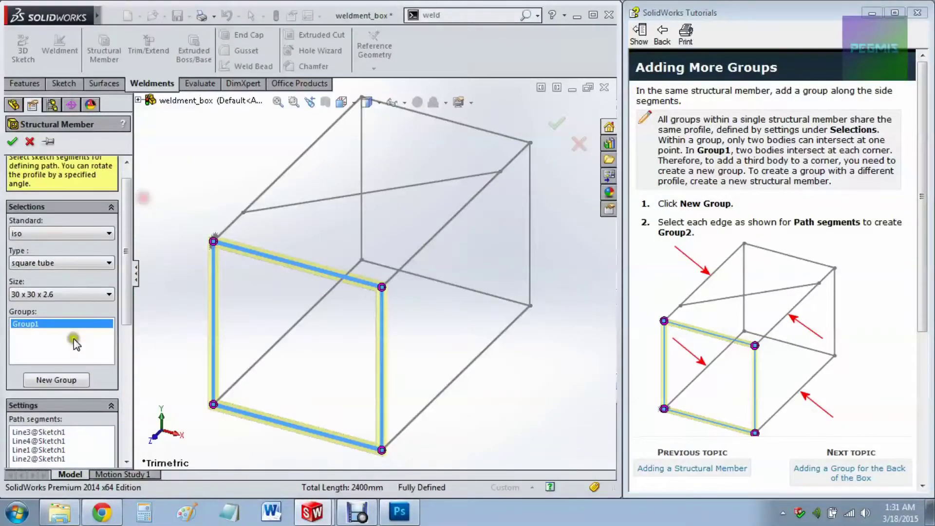
{"action": "left_click", "coordinate": [76, 381]}
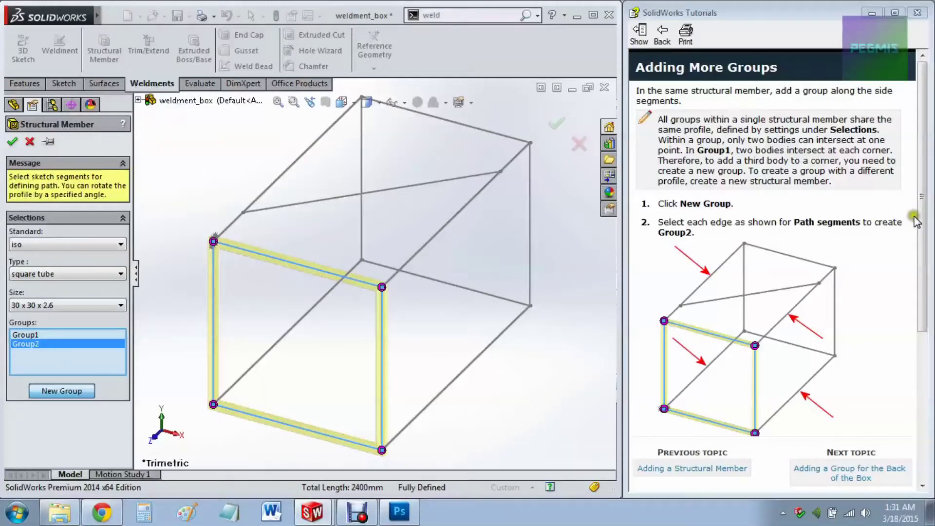
{"action": "left_click_drag", "start_coordinate": [922, 217], "coordinate": [900, 388]}
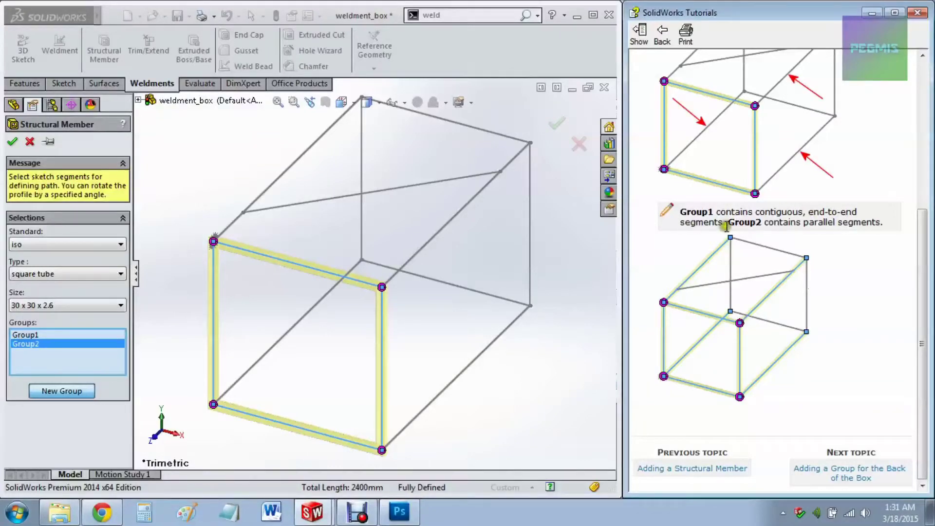
{"action": "left_click", "coordinate": [286, 333]}
{"action": "left_click", "coordinate": [280, 181]}
{"action": "left_click", "coordinate": [434, 237]}
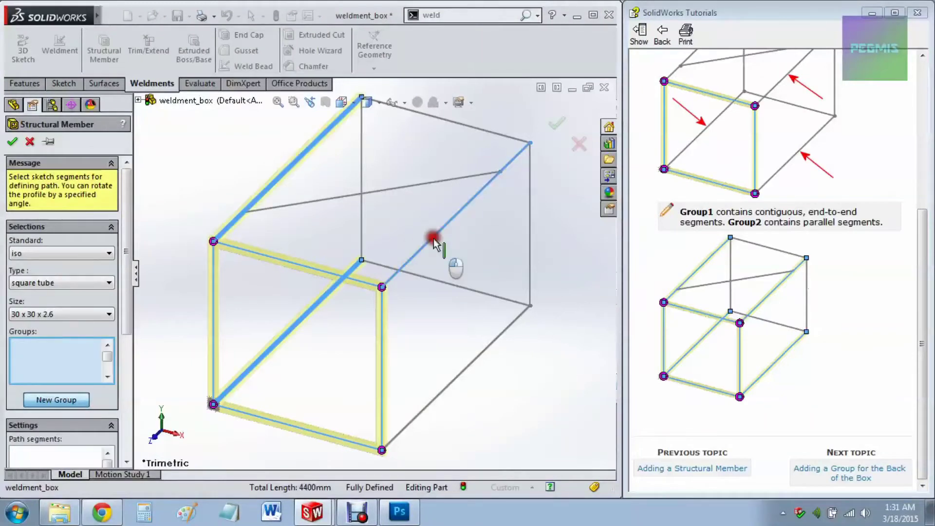
{"action": "left_click", "coordinate": [455, 378]}
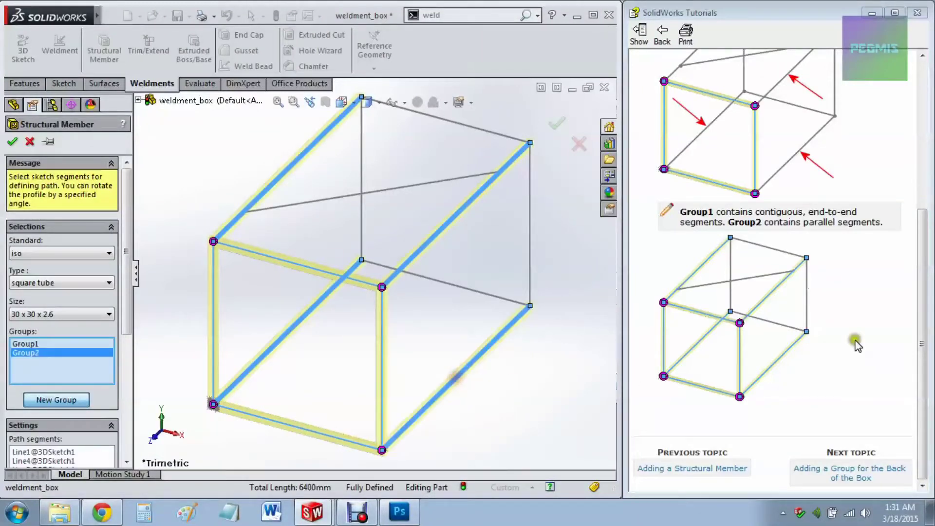
- Open the next lesson, Adding a Group for the Back of the Box
{"action": "left_click", "coordinate": [919, 453]}
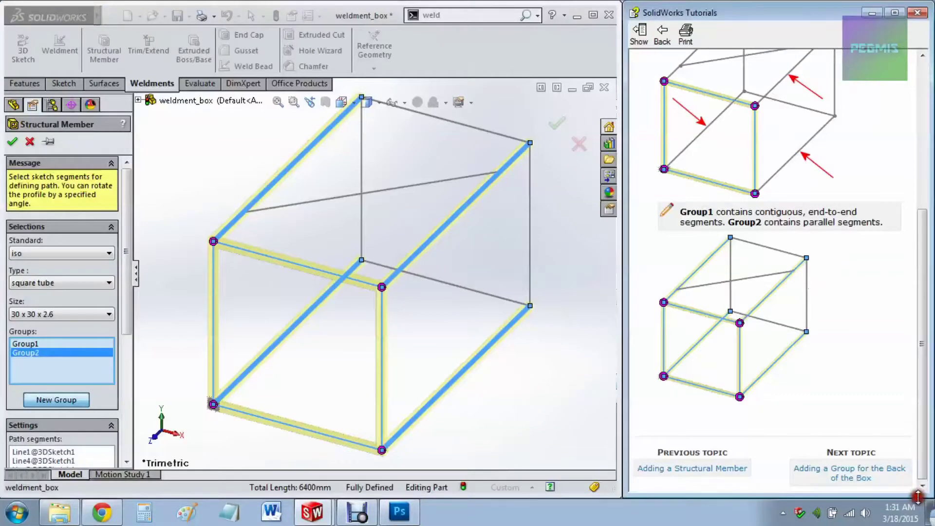
{"action": "left_click", "coordinate": [860, 469]}
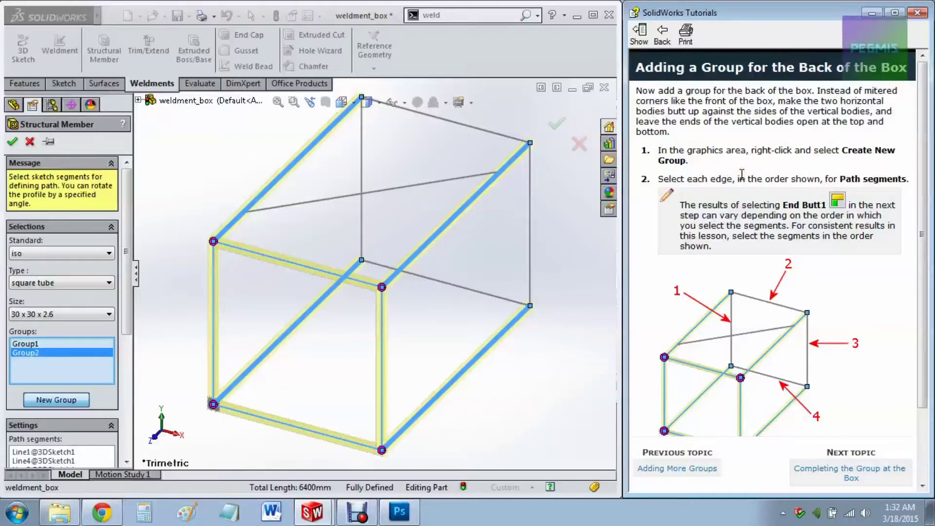
- Create a third group from the back edges in lesson order: rear-left vertical, top rear, rear-right vertical, and bottom rear
{"action": "left_click_drag", "start_coordinate": [922, 189], "coordinate": [922, 214]}
{"action": "left_click", "coordinate": [67, 400]}
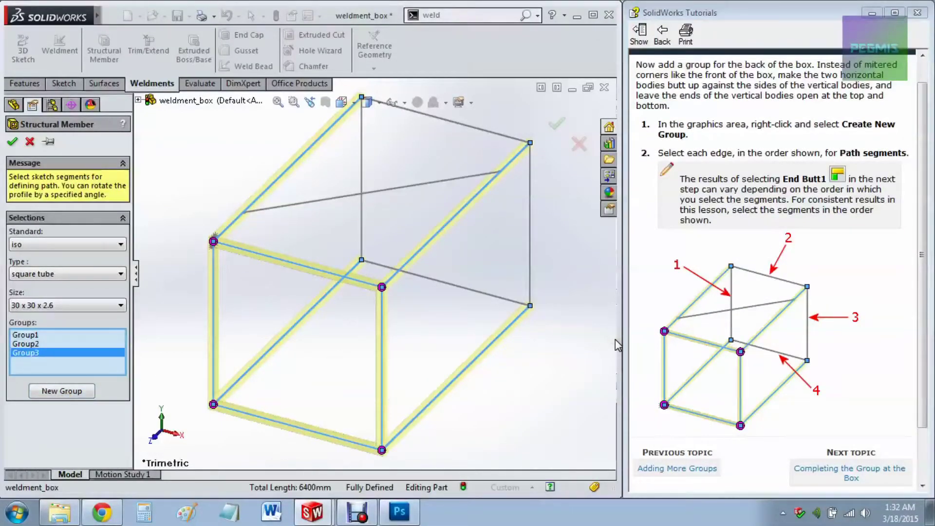
{"action": "left_click", "coordinate": [712, 334]}
{"action": "left_click", "coordinate": [807, 323]}
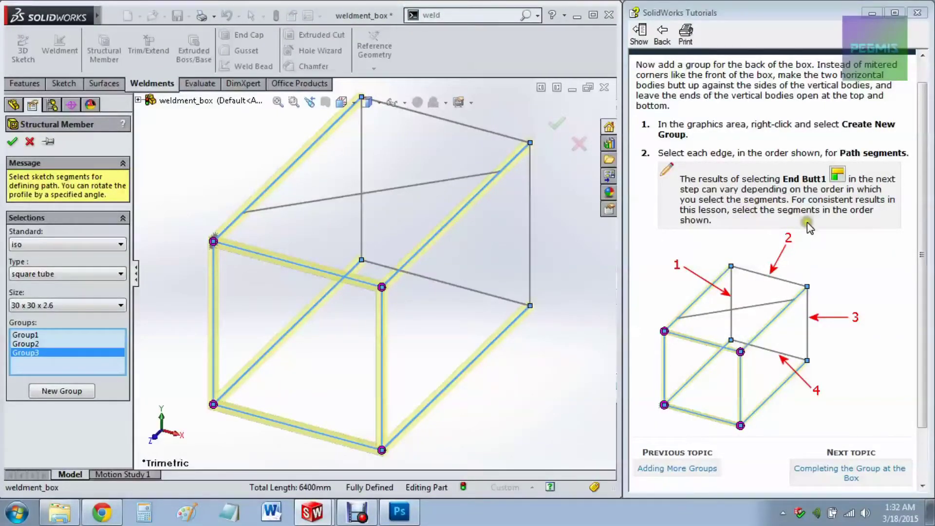
{"action": "left_click", "coordinate": [364, 224]}
{"action": "left_click", "coordinate": [455, 123]}
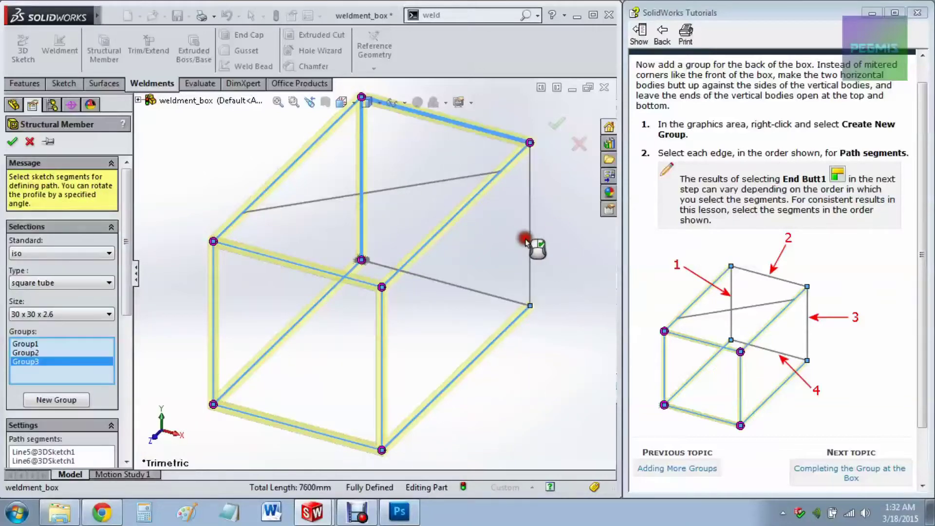
{"action": "left_click", "coordinate": [530, 238]}
{"action": "left_click", "coordinate": [484, 288]}
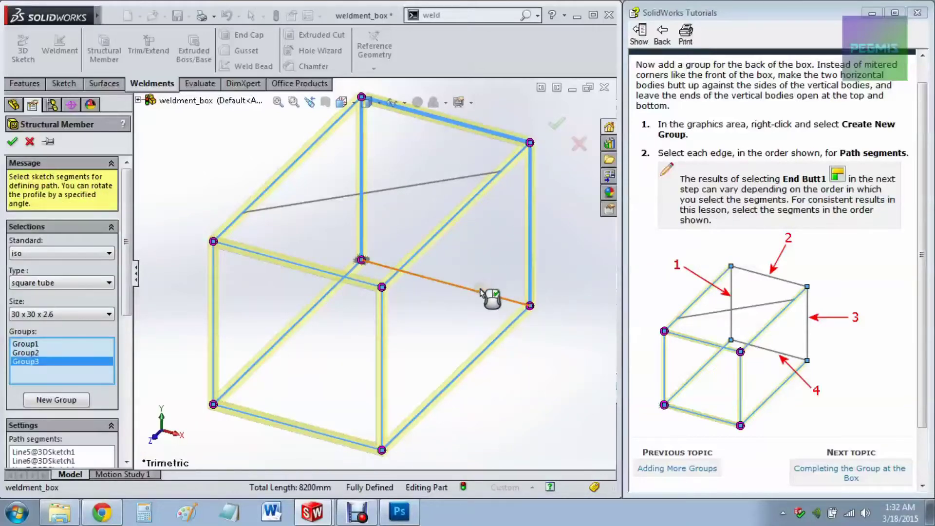
{"action": "left_click", "coordinate": [481, 291]}
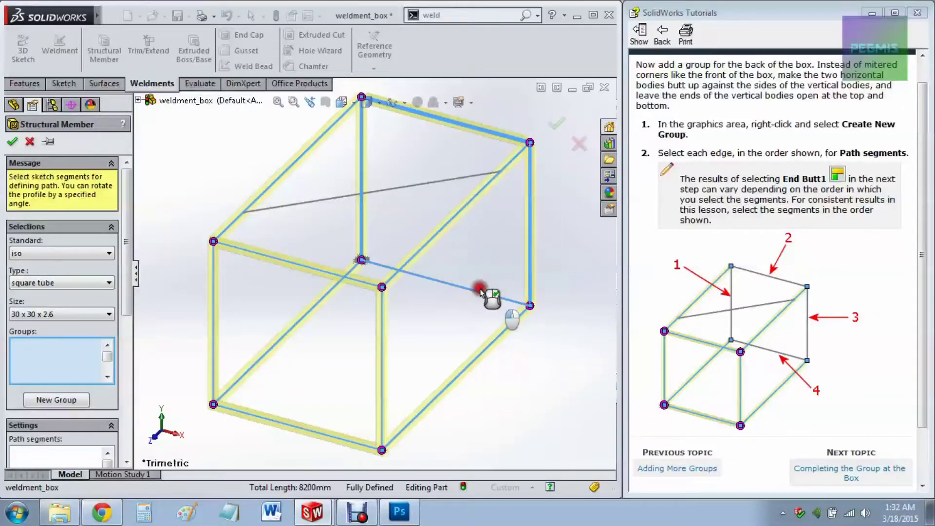
{"action": "left_click", "coordinate": [357, 517]}
{"action": "left_click", "coordinate": [324, 453]}
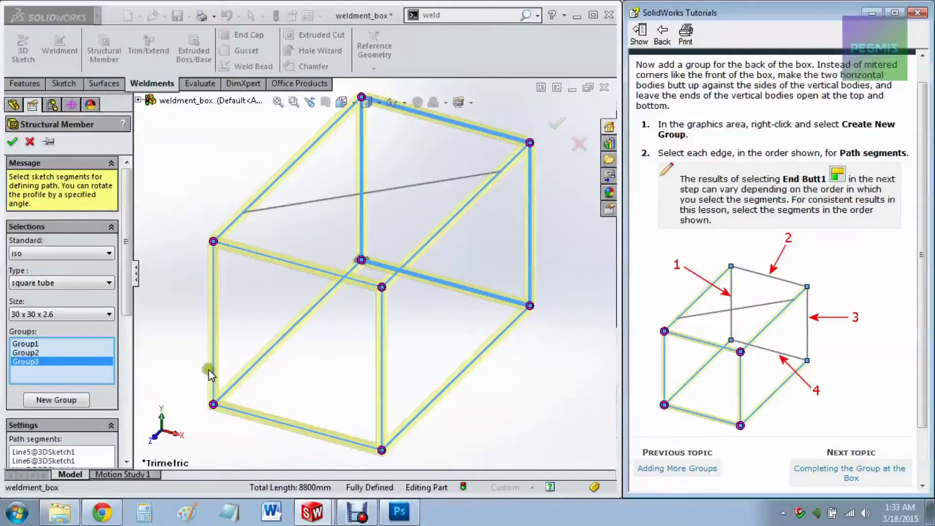
- Apply End Butt1 corner treatment to the back group and check it against the lesson's third instruction
{"action": "left_click_drag", "start_coordinate": [125, 249], "coordinate": [131, 344]}
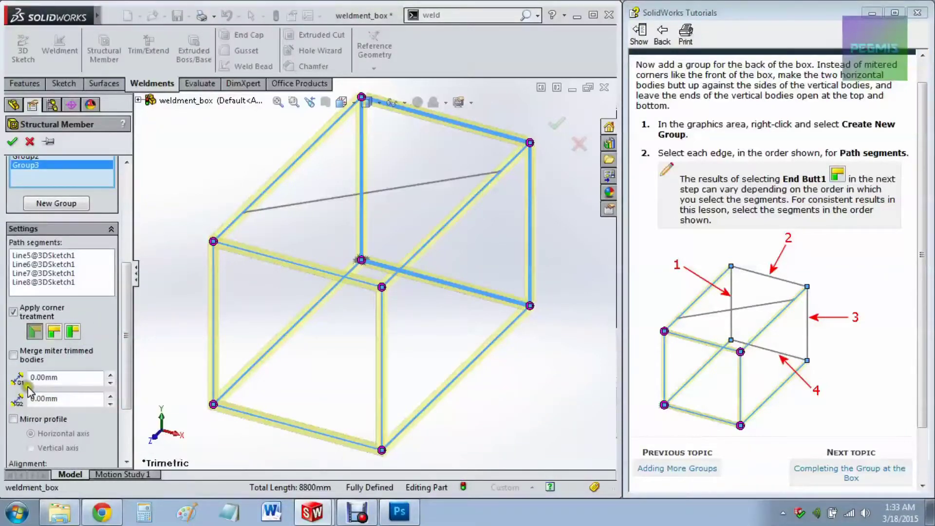
{"action": "left_click", "coordinate": [54, 332]}
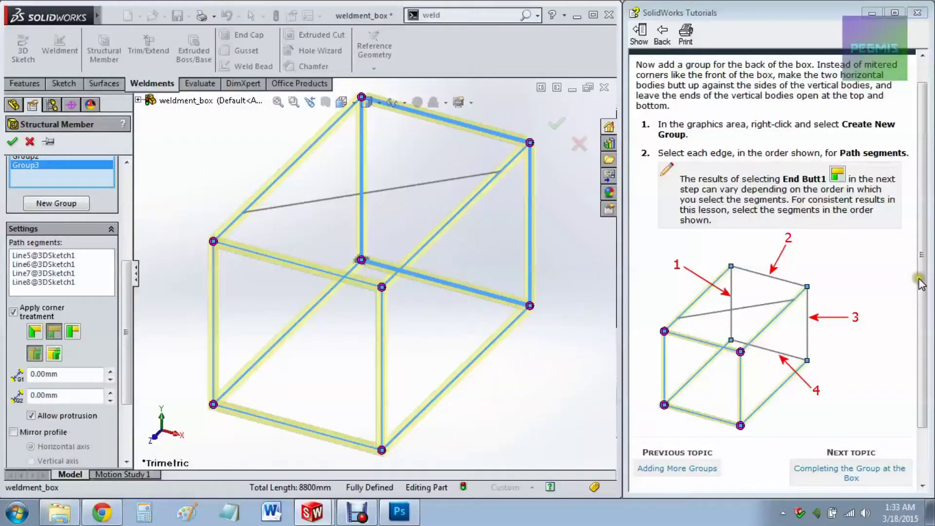
{"action": "left_click_drag", "start_coordinate": [922, 282], "coordinate": [922, 366]}
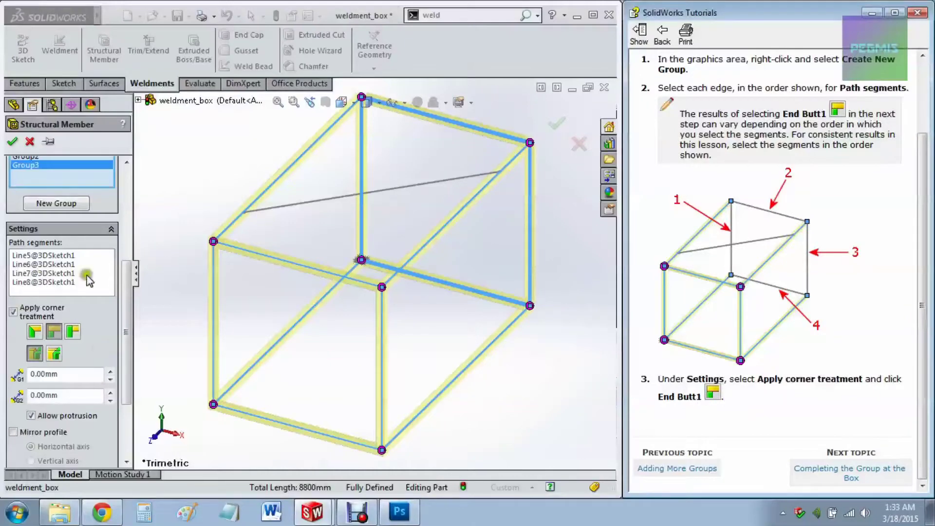
- Following the Completing the Group at the Box lesson, select the top right rear corner point and set Group 1 of 2's trim order to 2
{"action": "left_click", "coordinate": [828, 472]}
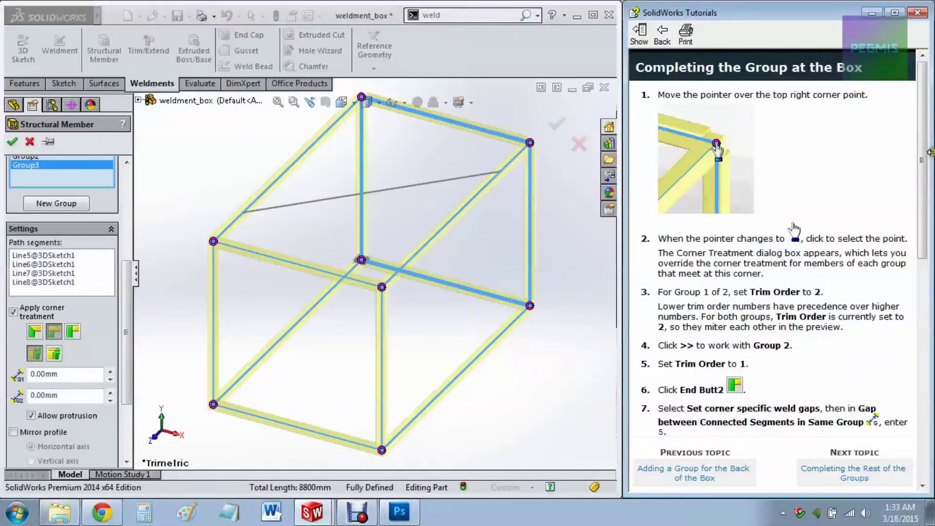
{"action": "scroll", "coordinate": [497, 229], "scroll_direction": "down", "scroll_amount": 6}
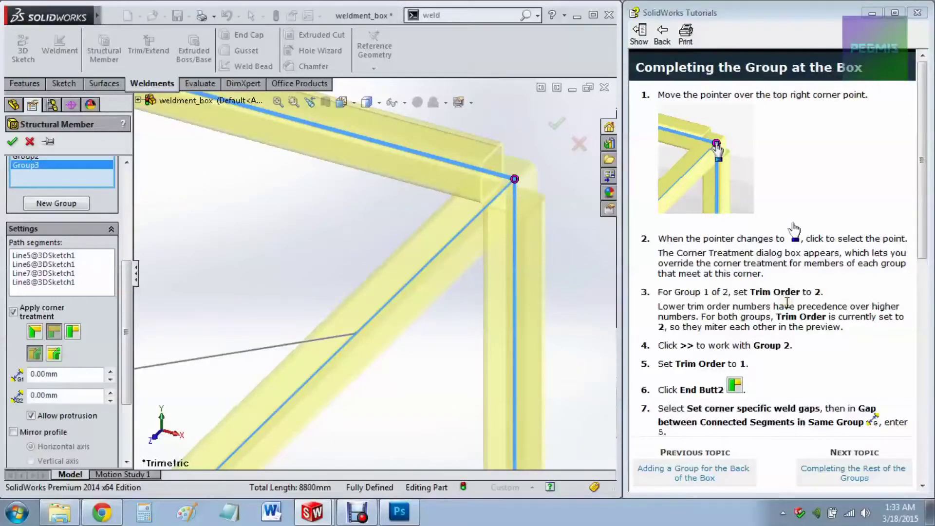
{"action": "left_click", "coordinate": [515, 184]}
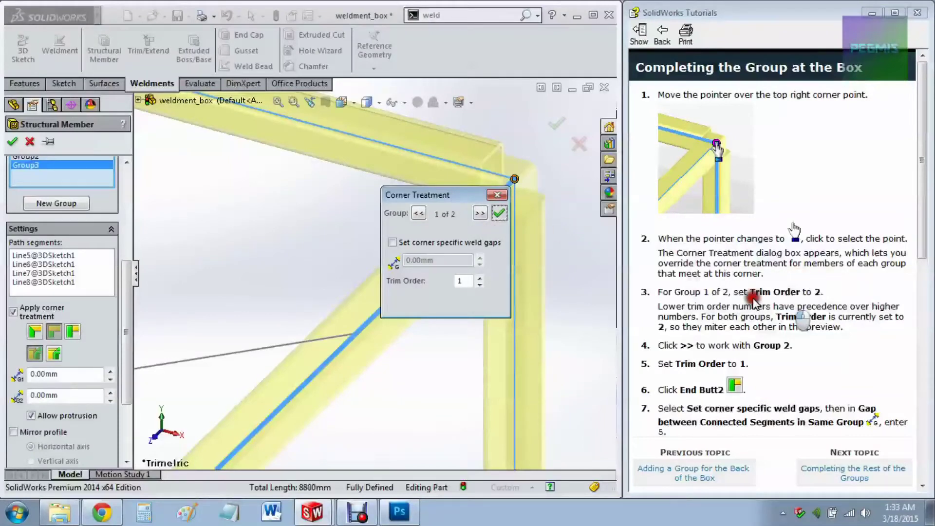
{"action": "left_click", "coordinate": [648, 290]}
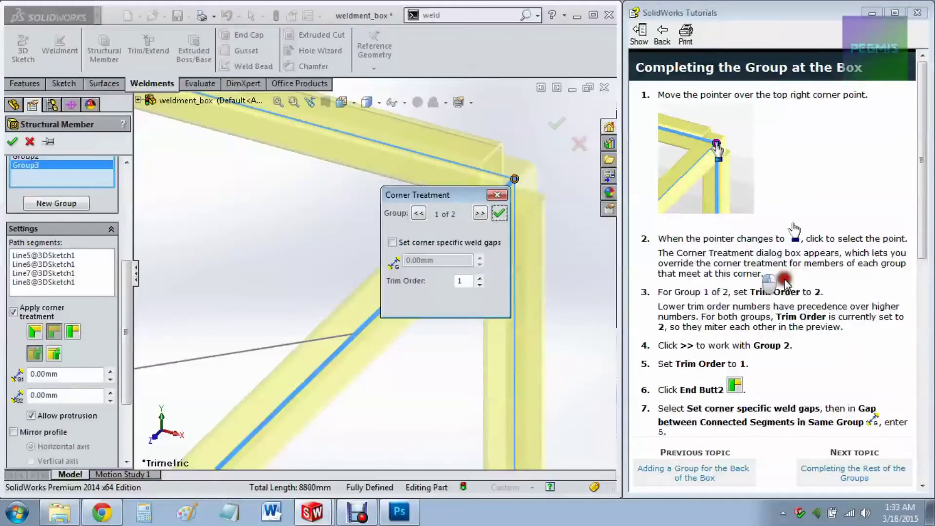
{"action": "left_click", "coordinate": [480, 277]}
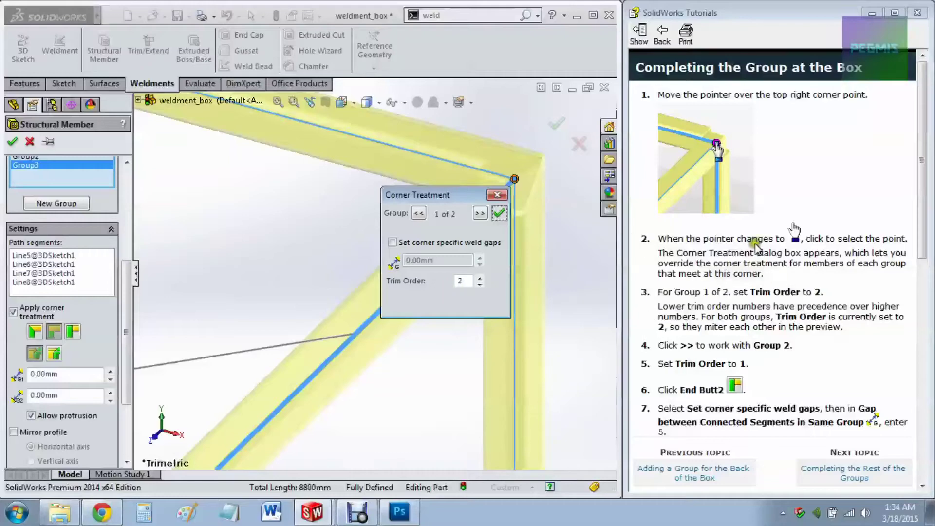
- For Group 2 of 2 at the top right rear corner, set trim order 1 with End Butt2 and apply the corner treatment
{"action": "left_click_drag", "start_coordinate": [922, 250], "coordinate": [927, 319]}
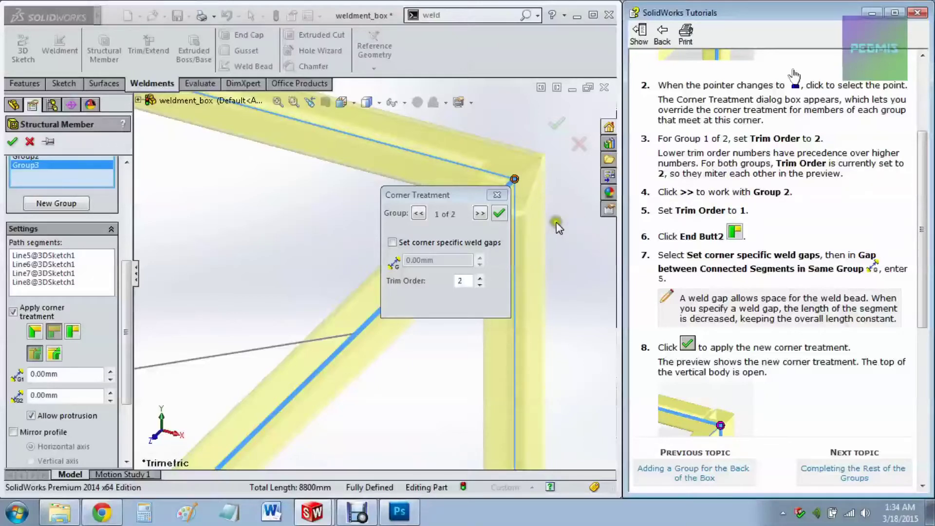
{"action": "left_click", "coordinate": [480, 213]}
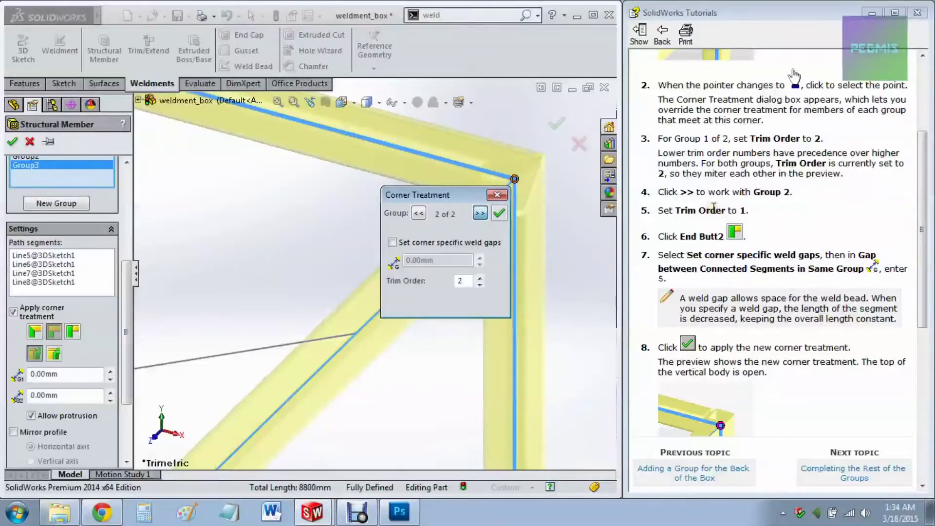
{"action": "left_click", "coordinate": [479, 285]}
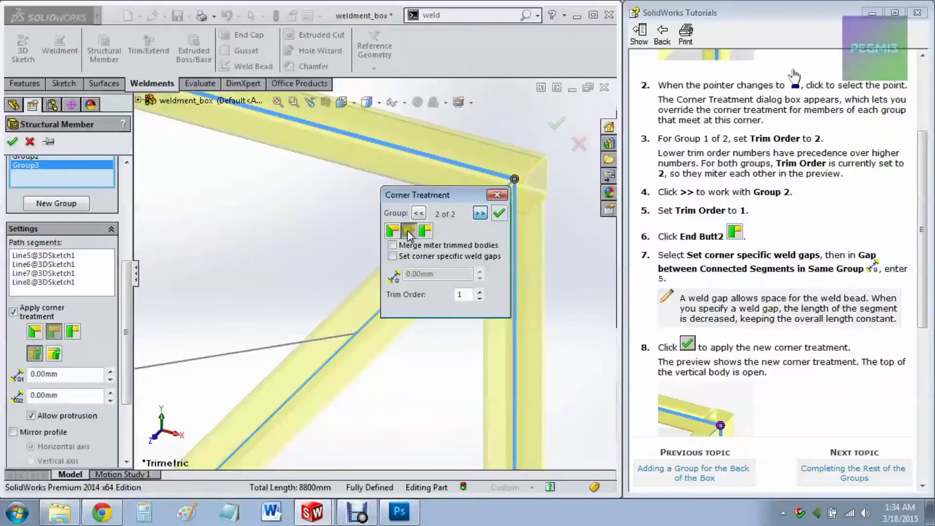
{"action": "left_click", "coordinate": [425, 231]}
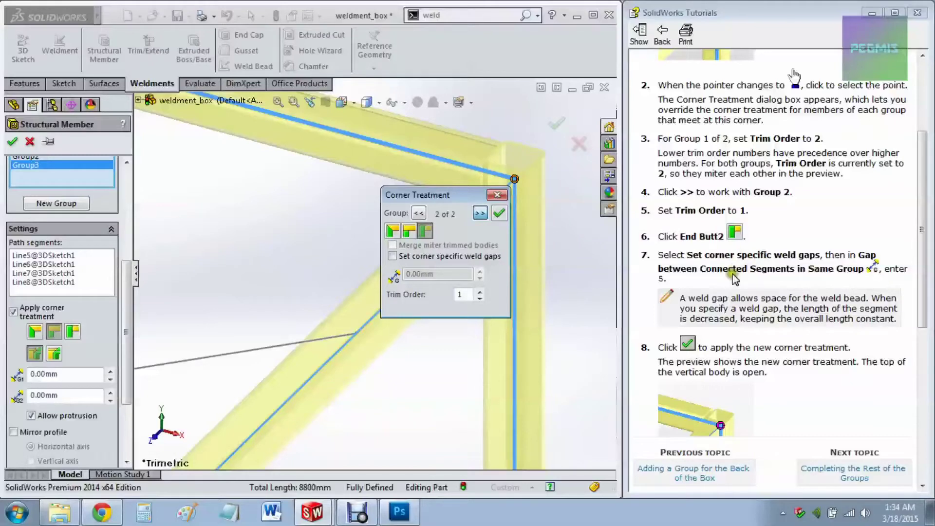
{"action": "left_click", "coordinate": [501, 213]}
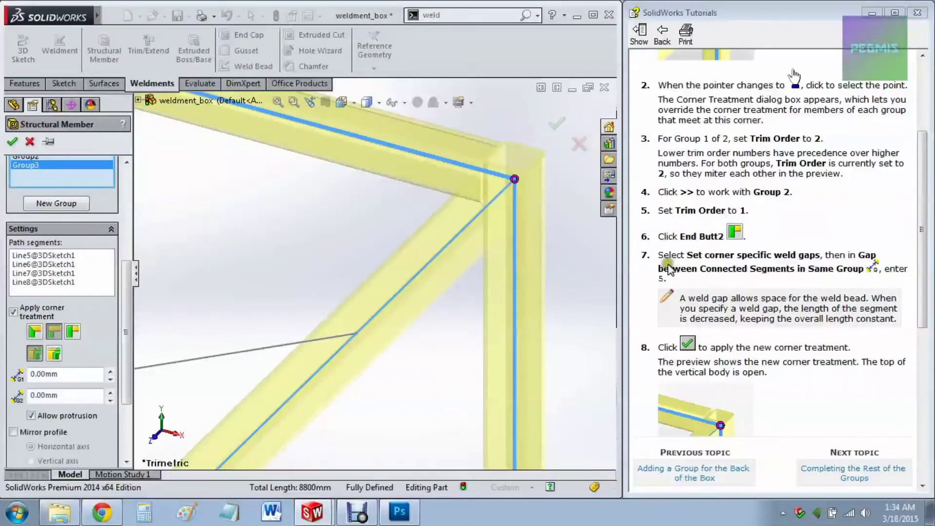
- Following the lesson's ninth instruction, select the bottom left rear corner point and set Group 1 of 2's trim order to 2
{"action": "left_click_drag", "start_coordinate": [919, 316], "coordinate": [917, 463]}
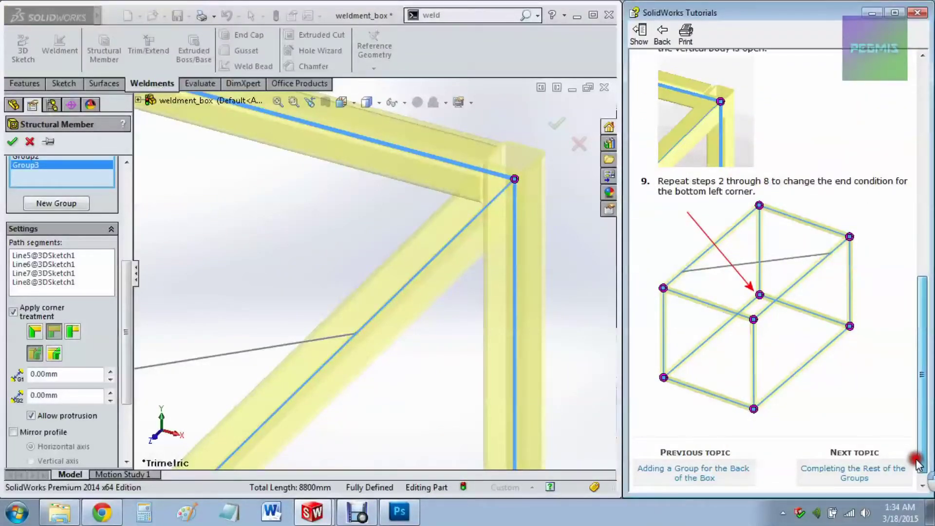
{"action": "left_click_drag", "start_coordinate": [918, 463], "coordinate": [918, 465]}
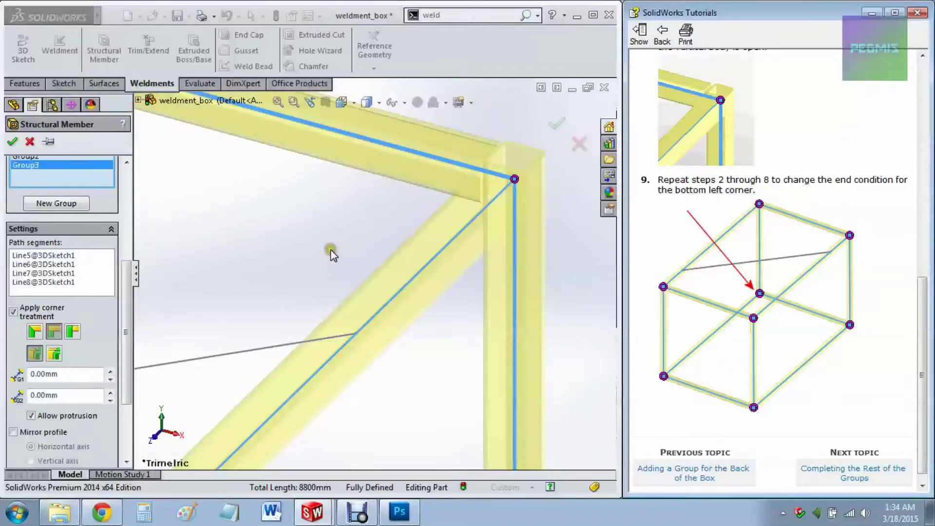
{"action": "scroll", "coordinate": [331, 253], "scroll_direction": "up", "scroll_amount": 5}
{"action": "scroll", "coordinate": [284, 359], "scroll_direction": "down", "scroll_amount": 5}
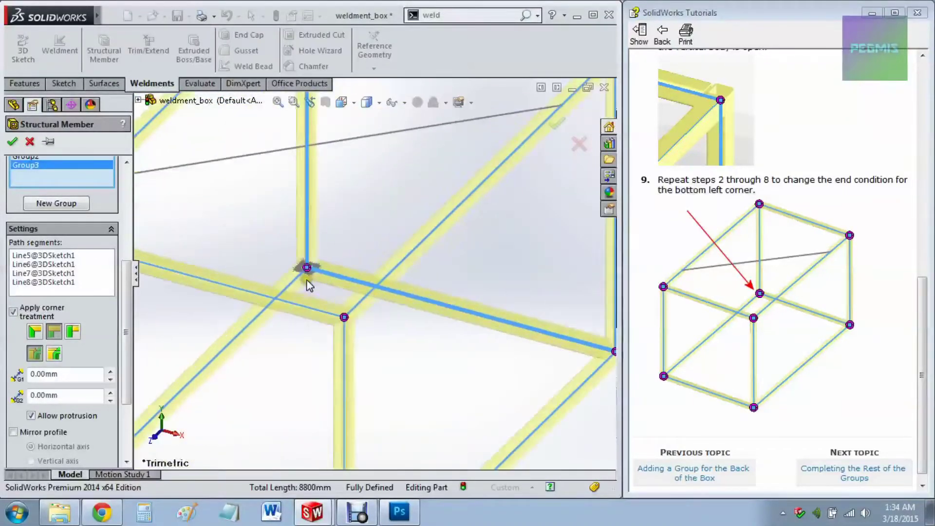
{"action": "scroll", "coordinate": [316, 280], "scroll_direction": "down", "scroll_amount": 3}
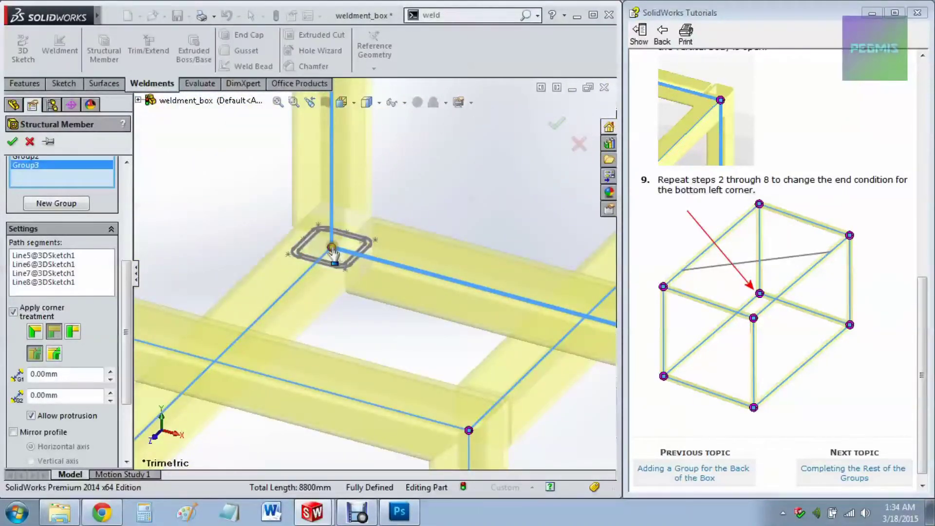
{"action": "left_click", "coordinate": [331, 248]}
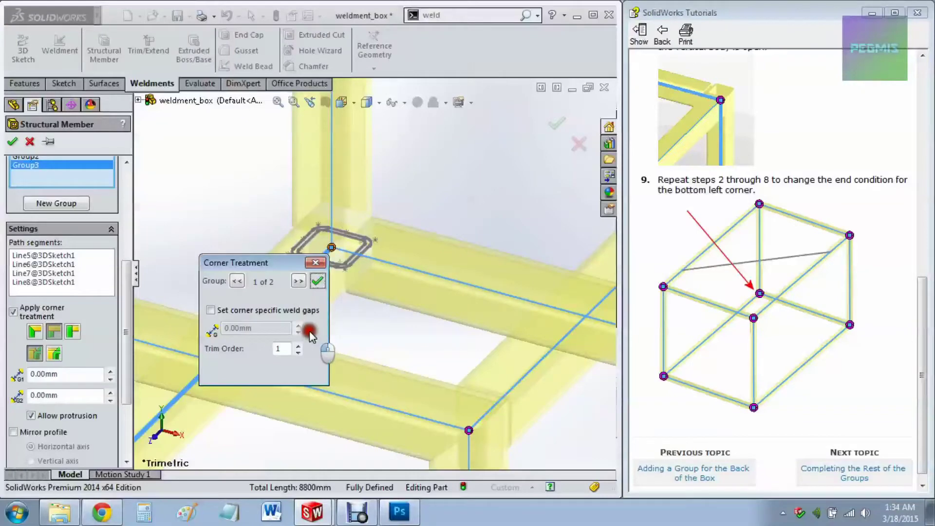
{"action": "left_click_drag", "start_coordinate": [920, 282], "coordinate": [927, 93]}
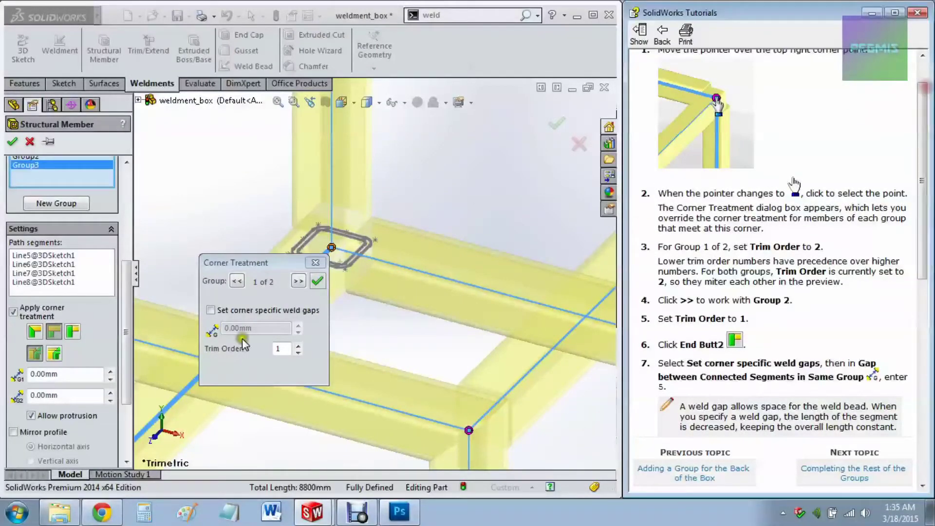
{"action": "left_click", "coordinate": [299, 347]}
{"action": "left_click", "coordinate": [299, 347]}
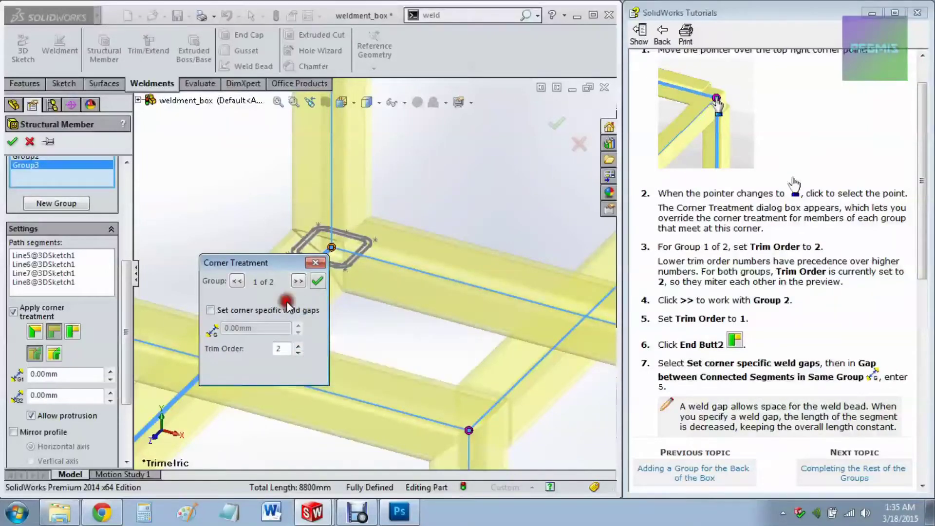
- For Group 2 of 2 at the bottom left rear corner, set trim order 1 with End Butt2 and apply the corner treatment
{"action": "left_click", "coordinate": [298, 282]}
{"action": "left_click", "coordinate": [298, 359]}
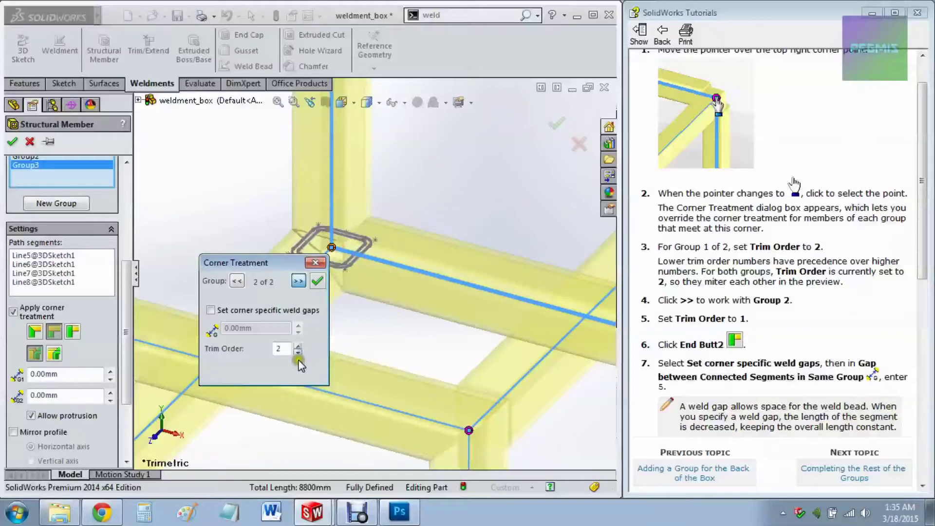
{"action": "left_click", "coordinate": [243, 298]}
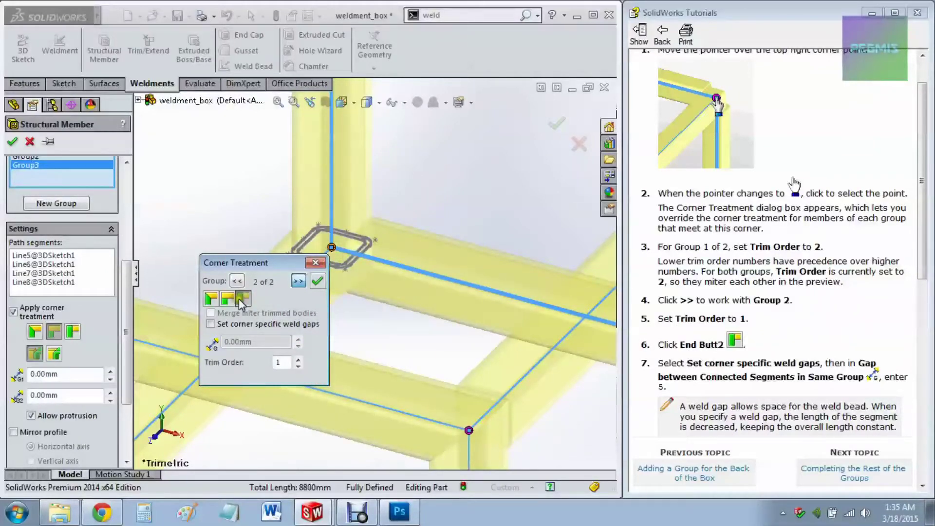
{"action": "left_click", "coordinate": [313, 296]}
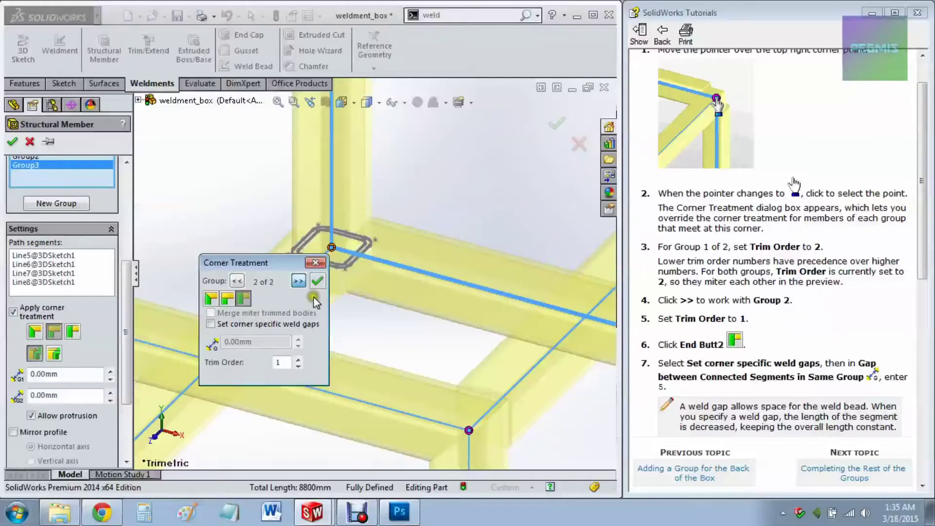
{"action": "left_click", "coordinate": [317, 281]}
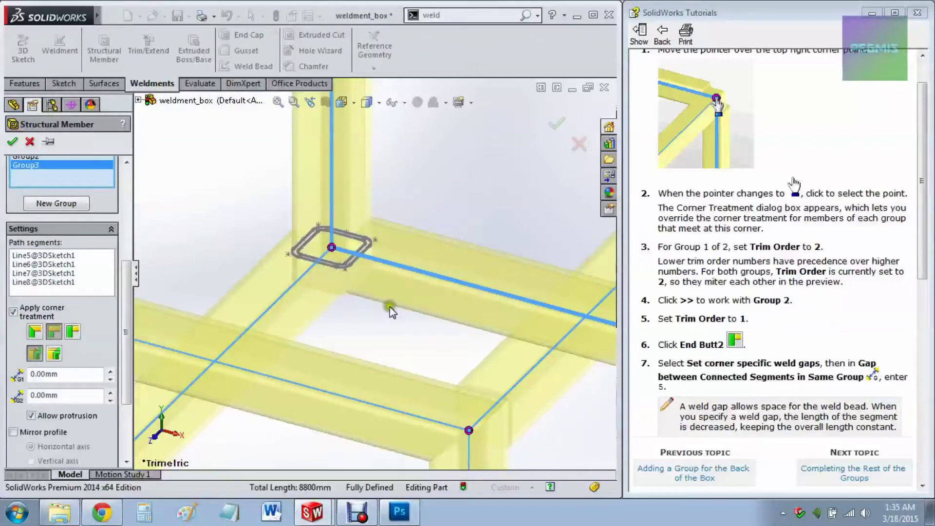
- Open the Completing the Rest of the Groups lesson, accept the structural member and fit the whole frame in view
{"action": "left_click", "coordinate": [823, 473]}
{"action": "left_click_drag", "start_coordinate": [928, 280], "coordinate": [907, 469]}
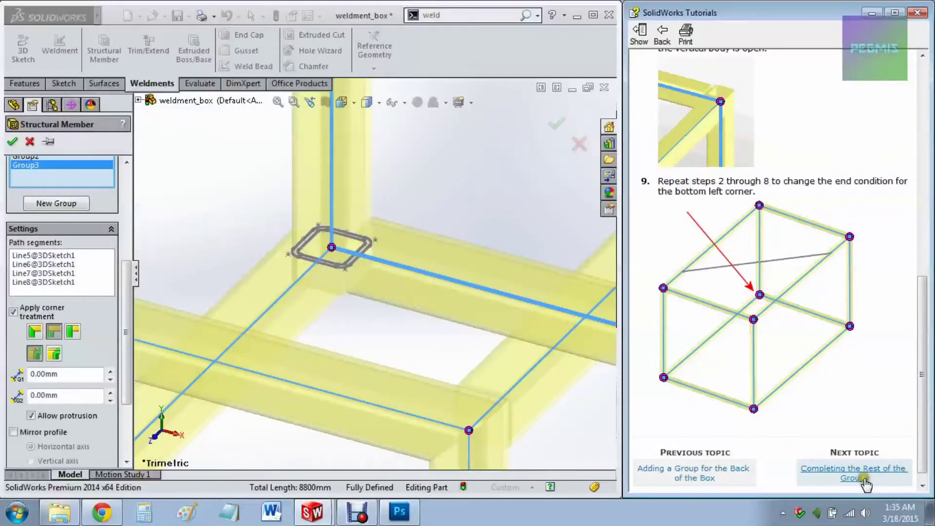
{"action": "left_click", "coordinate": [858, 469]}
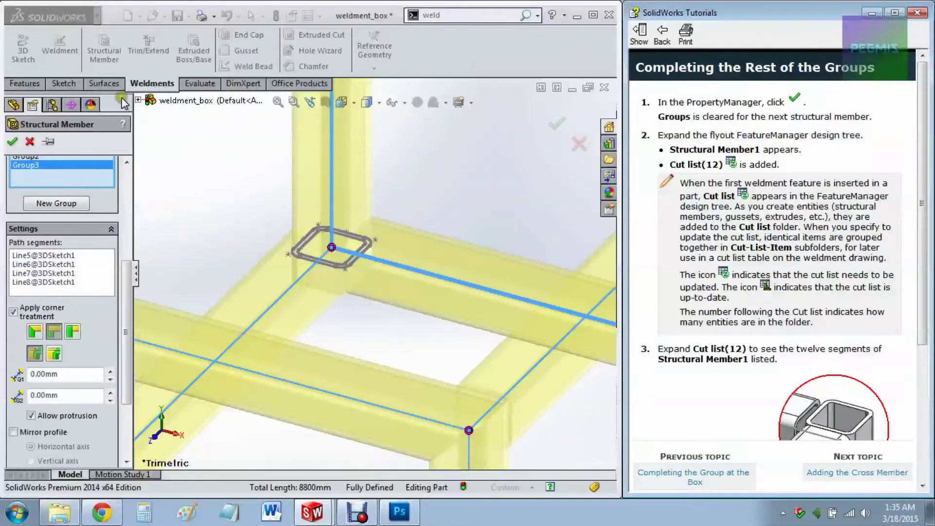
{"action": "left_click", "coordinate": [12, 142]}
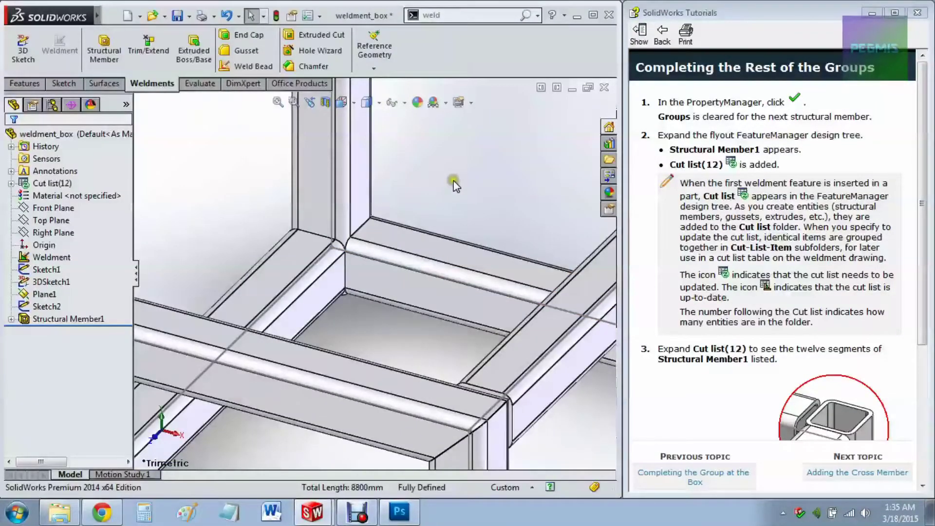
{"action": "scroll", "coordinate": [457, 186], "scroll_direction": "down", "scroll_amount": 3}
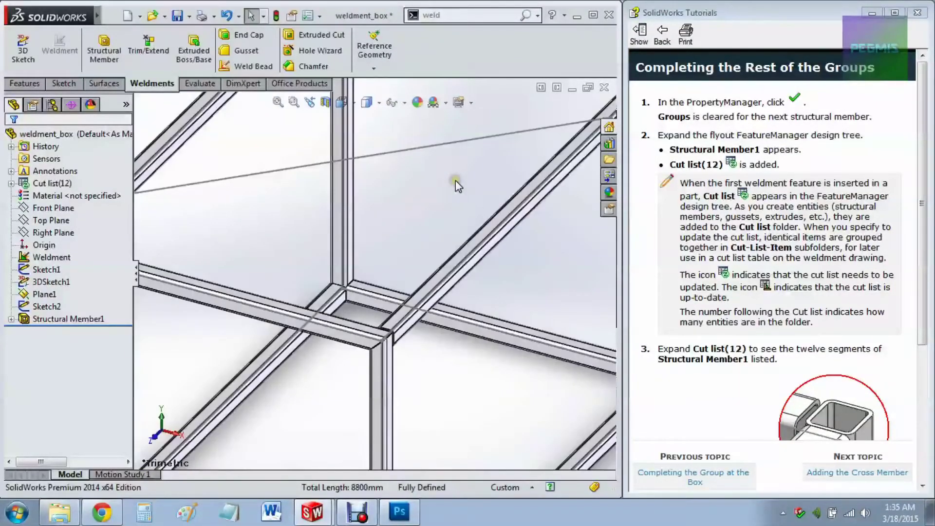
{"action": "key", "text": "f"}
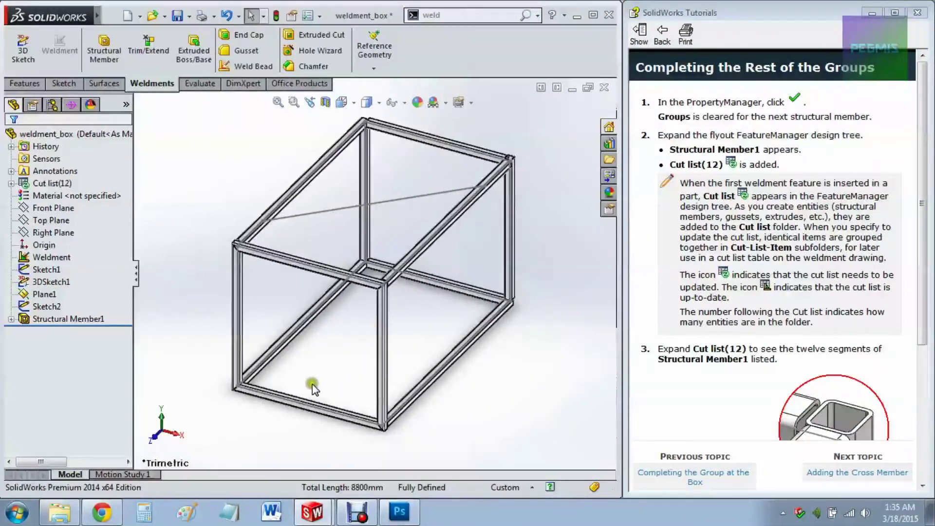
- Examine the box frame from different orientations, including isometric, and return it to the trimetric view
{"action": "middle_click_drag", "start_coordinate": [318, 345], "coordinate": [306, 382]}
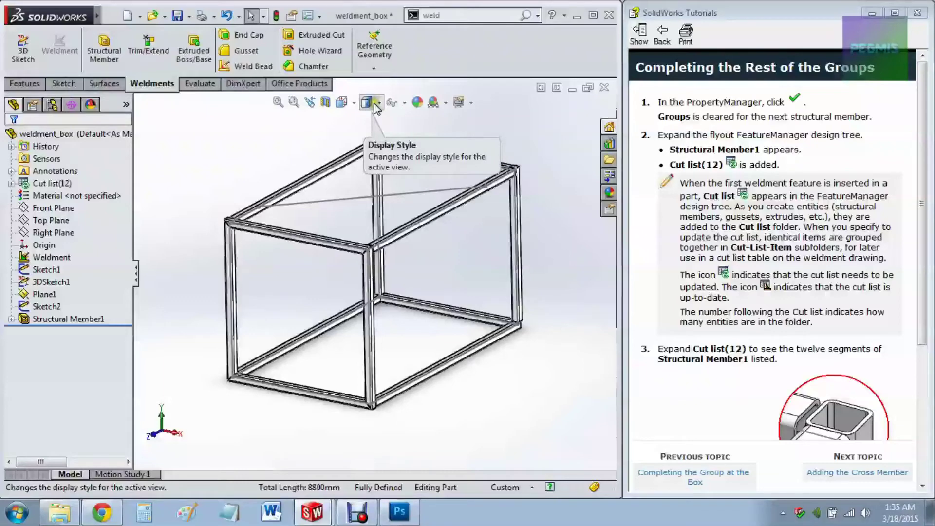
{"action": "left_click", "coordinate": [343, 103]}
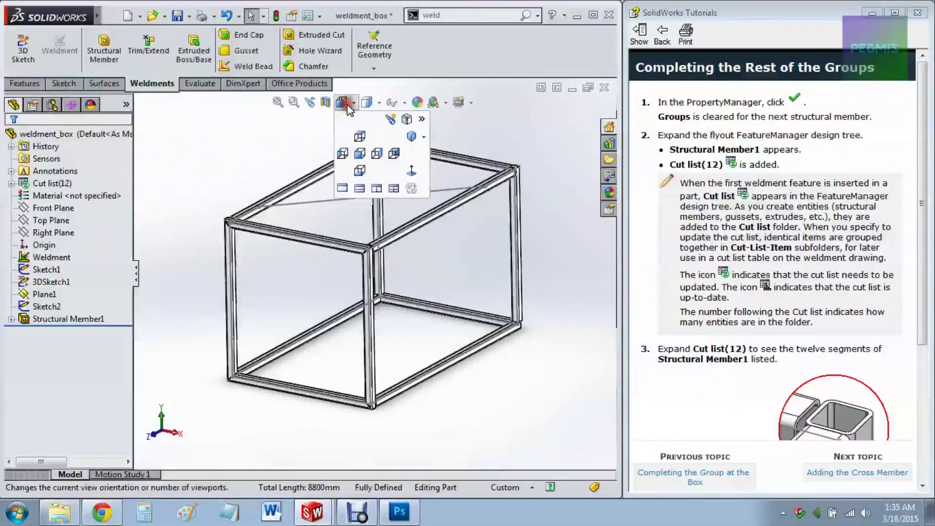
{"action": "left_click", "coordinate": [420, 139]}
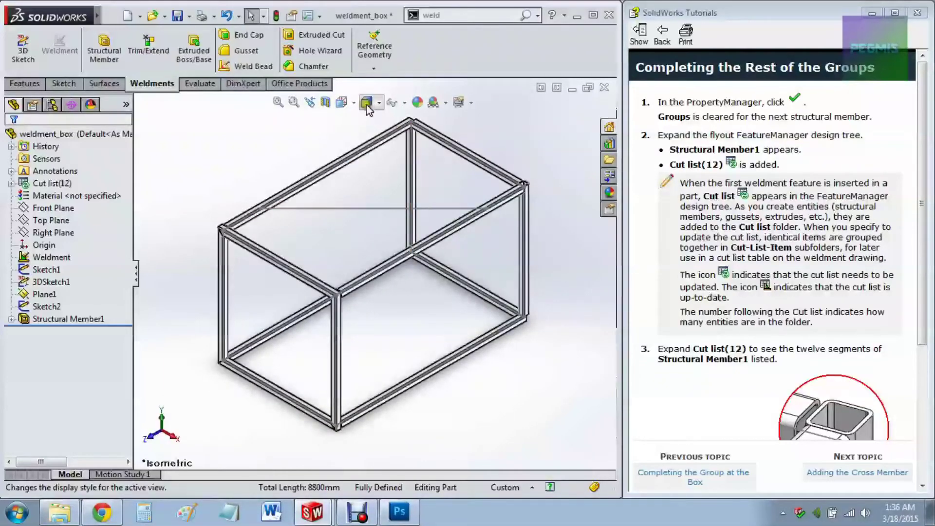
{"action": "left_click", "coordinate": [342, 103]}
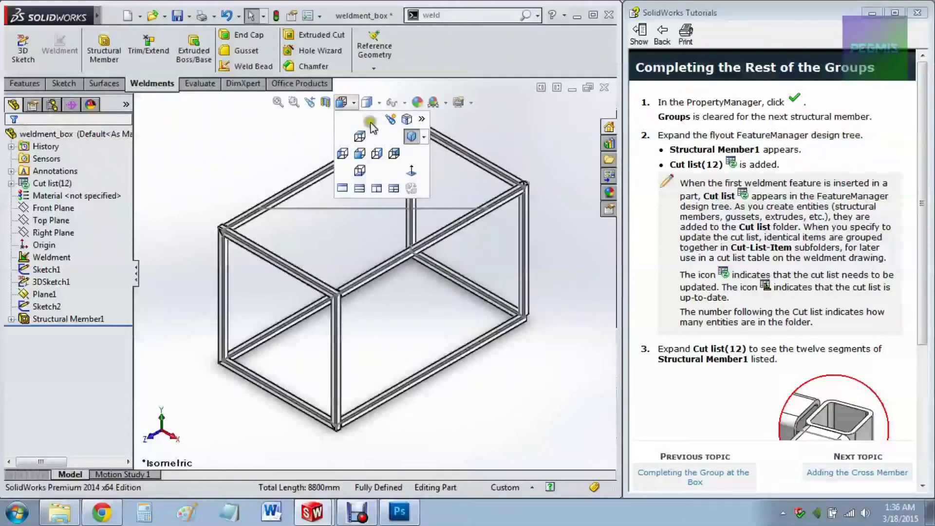
{"action": "left_click", "coordinate": [424, 137]}
{"action": "left_click", "coordinate": [431, 177]}
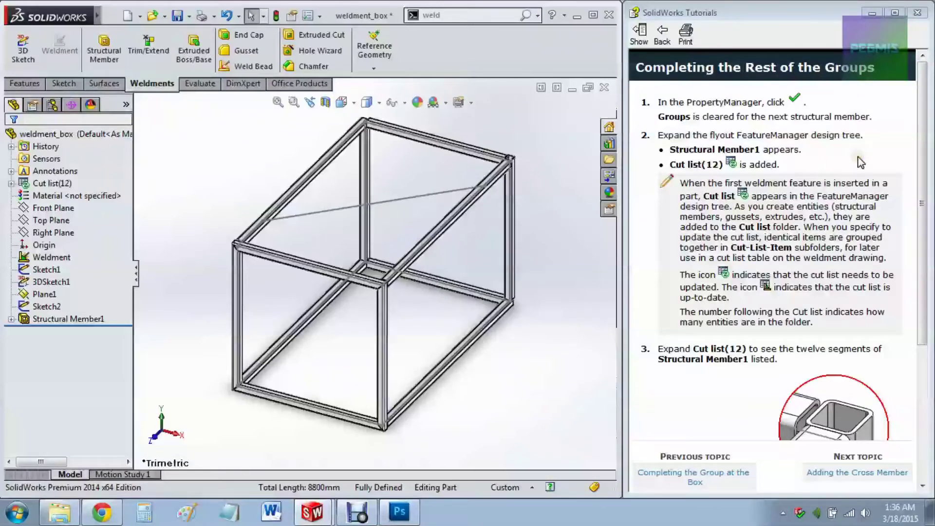
- Expand Structural Member1 in the feature tree and widen the tree enough to read the full segment names
{"action": "left_click", "coordinate": [11, 319]}
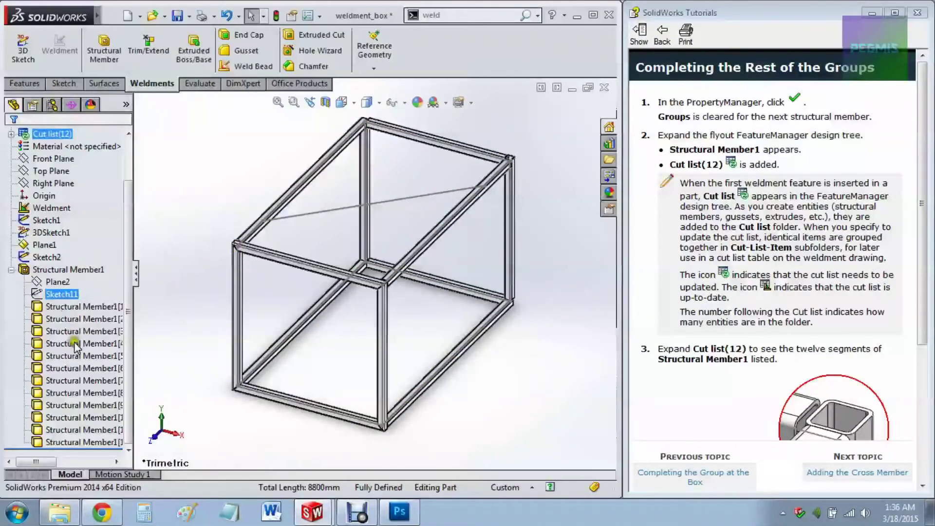
{"action": "left_click_drag", "start_coordinate": [133, 295], "coordinate": [163, 294]}
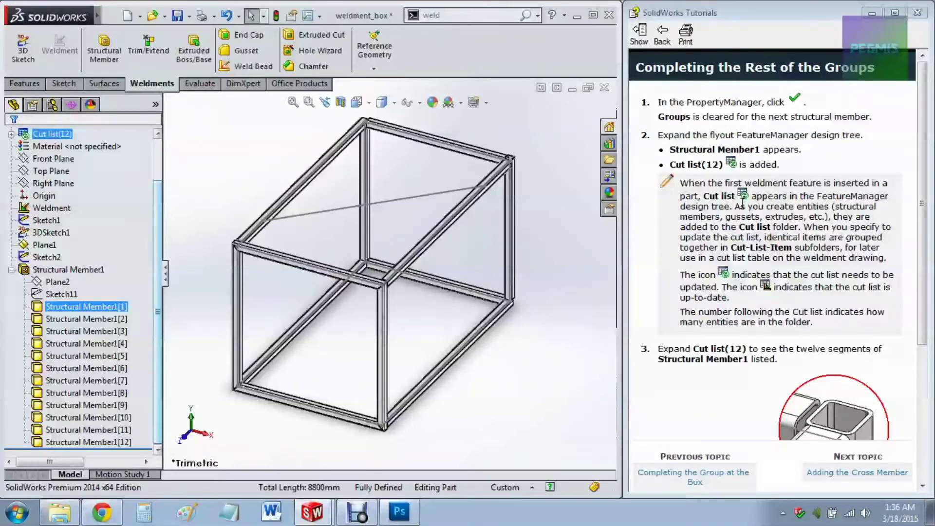
{"action": "left_click", "coordinate": [176, 311]}
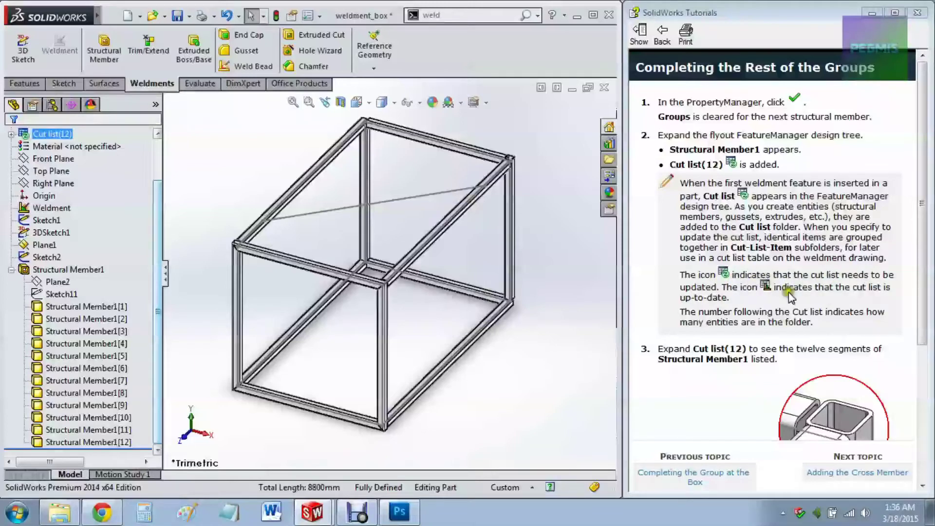
{"action": "left_click", "coordinate": [145, 311]}
{"action": "key", "text": "Escape"}
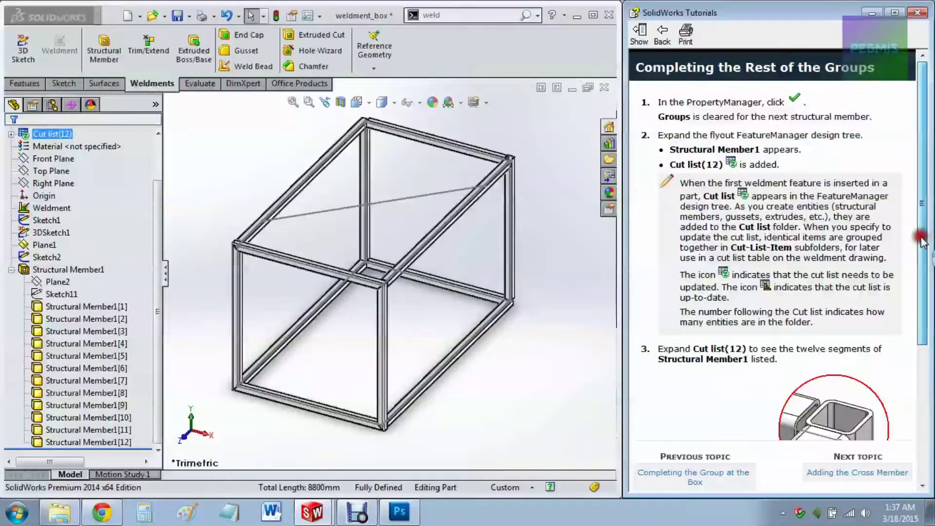
- Following the lesson's third instruction, highlight Structural Member1 segments 12, 11 and 10 to identify them in the frame
{"action": "left_click_drag", "start_coordinate": [922, 241], "coordinate": [910, 384]}
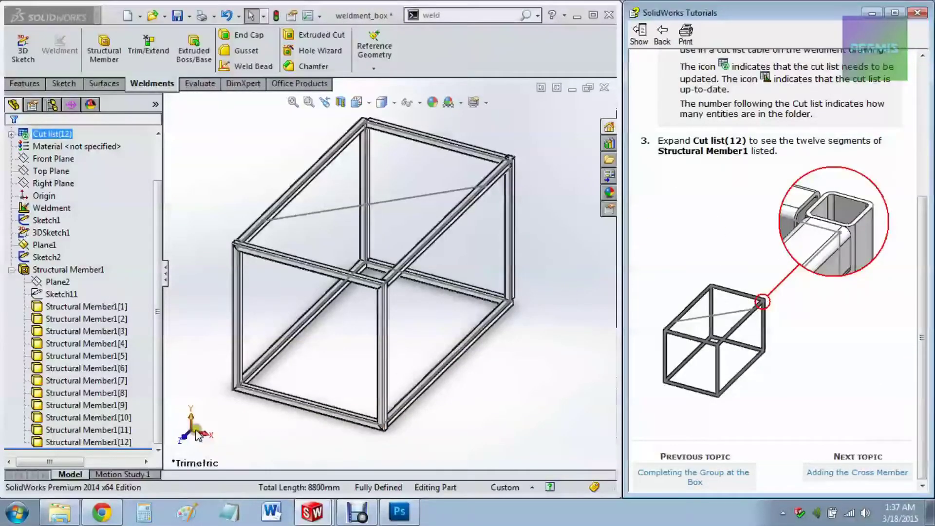
{"action": "left_click", "coordinate": [97, 442]}
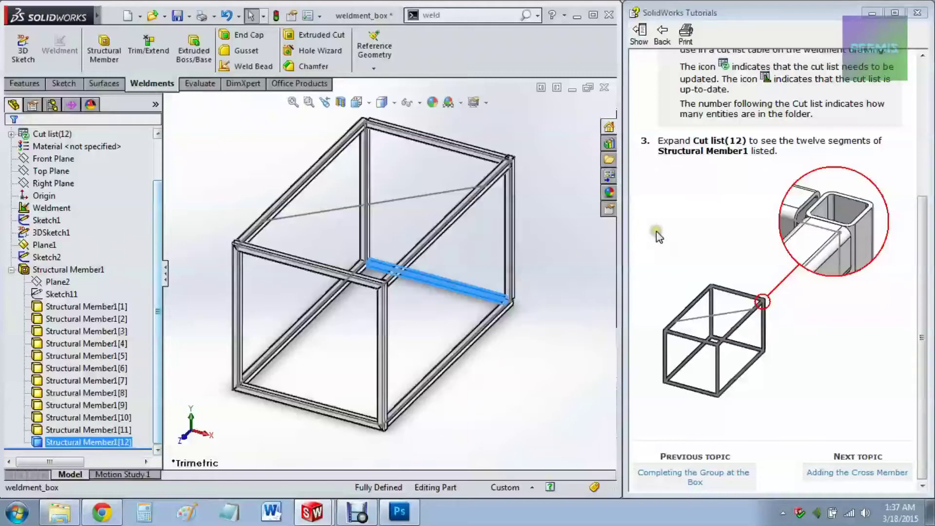
{"action": "left_click", "coordinate": [112, 429]}
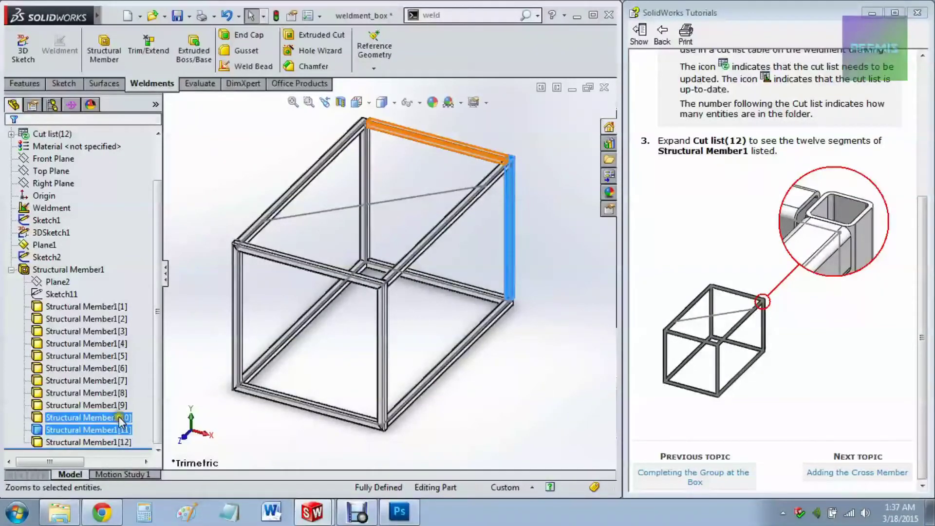
{"action": "left_click", "coordinate": [119, 417], "text": "ctrl"}
{"action": "left_click", "coordinate": [120, 430]}
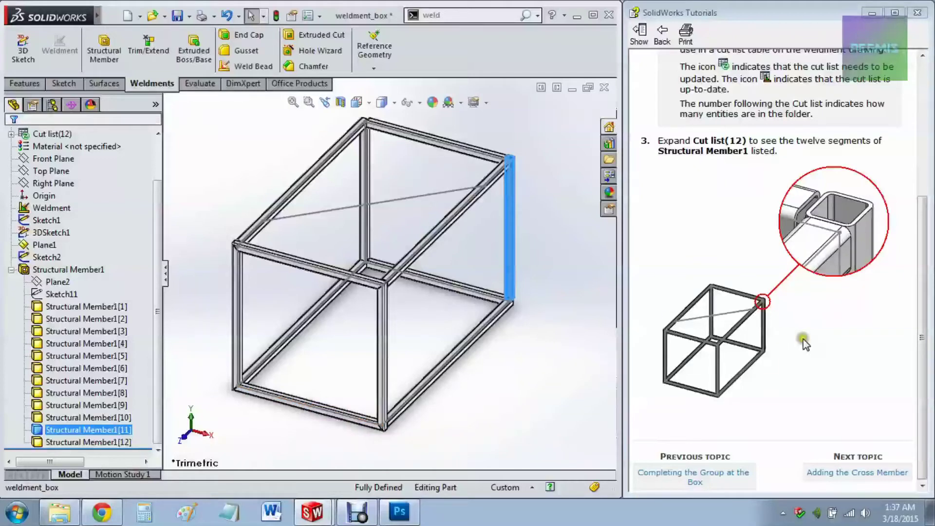
- Open the Adding the Cross Member lesson and display the floating Weldments toolbar beside the frame
{"action": "left_click", "coordinate": [867, 481]}
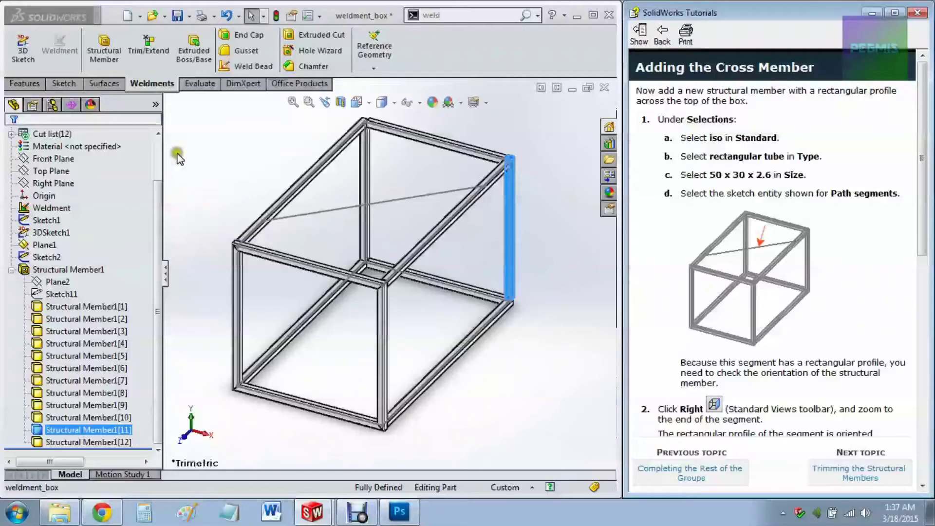
{"action": "left_click", "coordinate": [489, 16]}
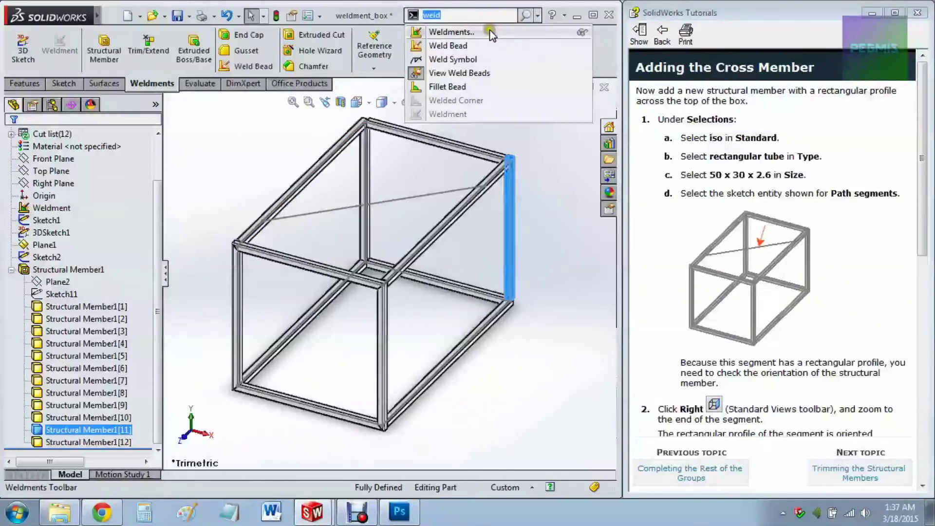
{"action": "left_click", "coordinate": [474, 33]}
{"action": "left_click_drag", "start_coordinate": [59, 309], "coordinate": [539, 403]}
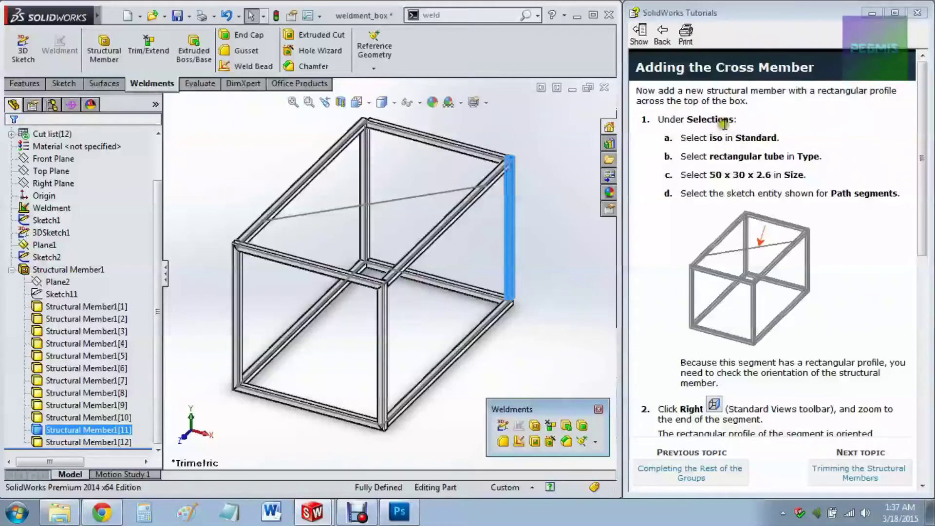
{"action": "left_click", "coordinate": [783, 120]}
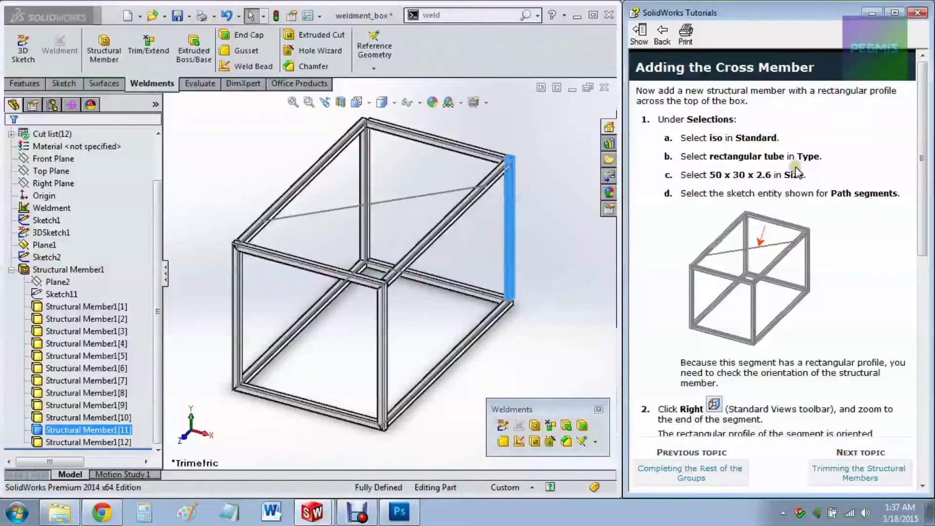
- Start a new structural member with the iso rectangular tube profile in size 50 x 30 x 2.6
{"action": "left_click", "coordinate": [535, 427]}
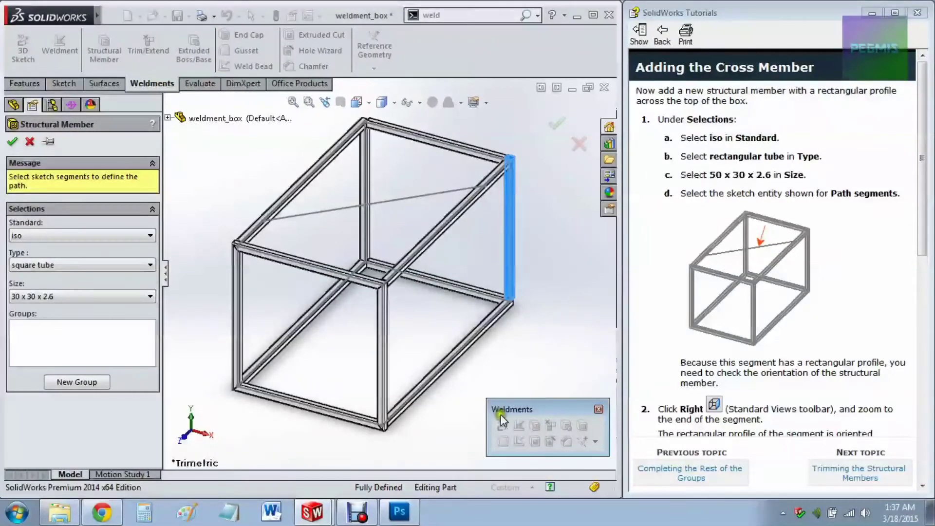
{"action": "left_click", "coordinate": [95, 298]}
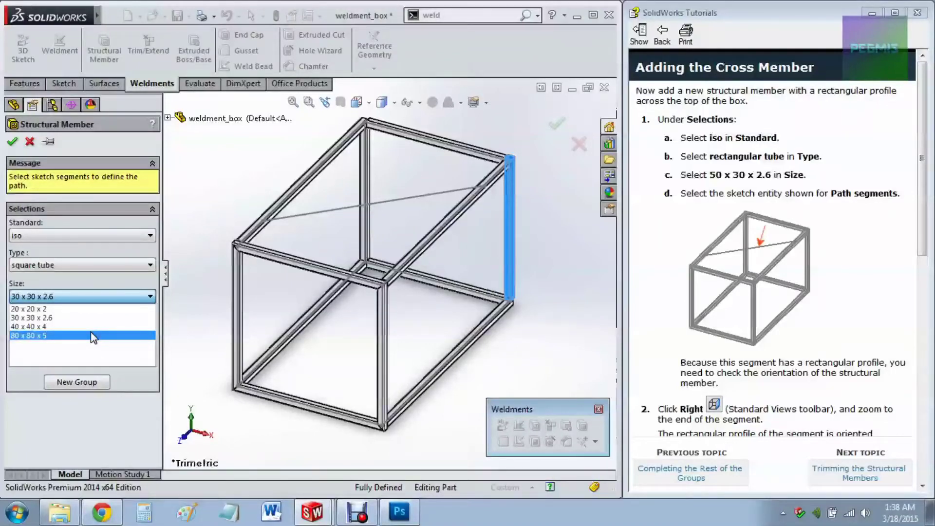
{"action": "left_click", "coordinate": [107, 263]}
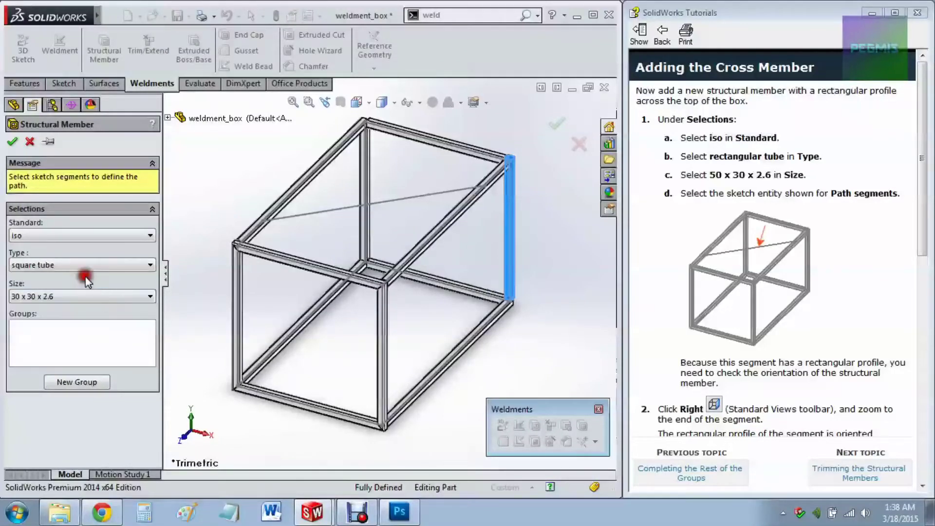
{"action": "left_click", "coordinate": [107, 258]}
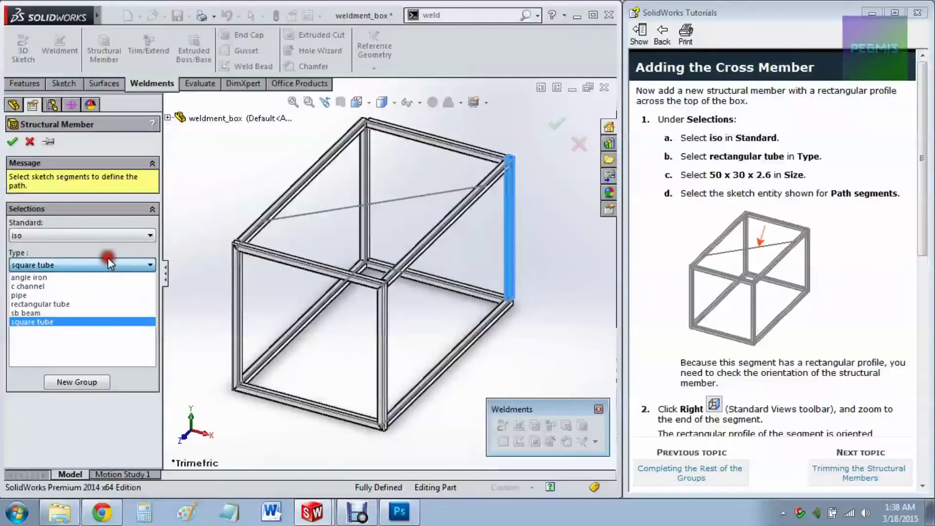
{"action": "left_click", "coordinate": [90, 304]}
{"action": "left_click", "coordinate": [88, 297]}
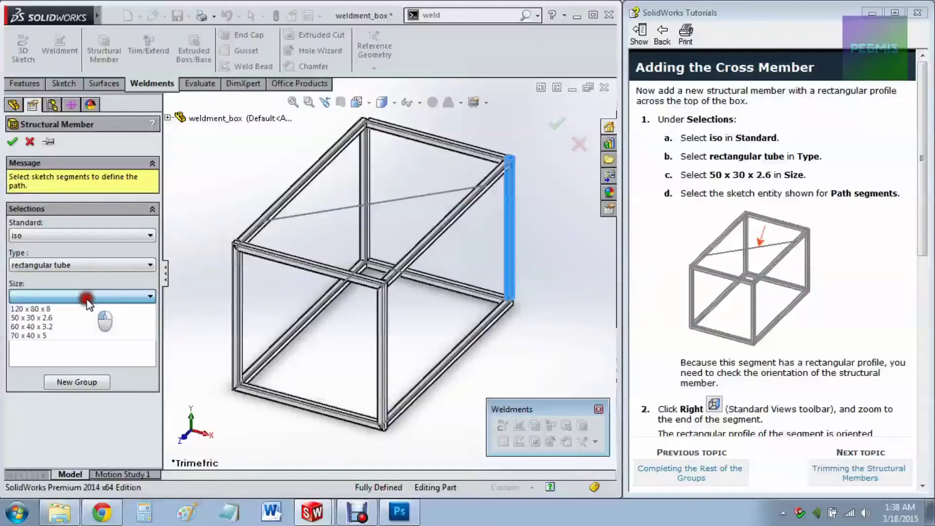
{"action": "left_click", "coordinate": [80, 318]}
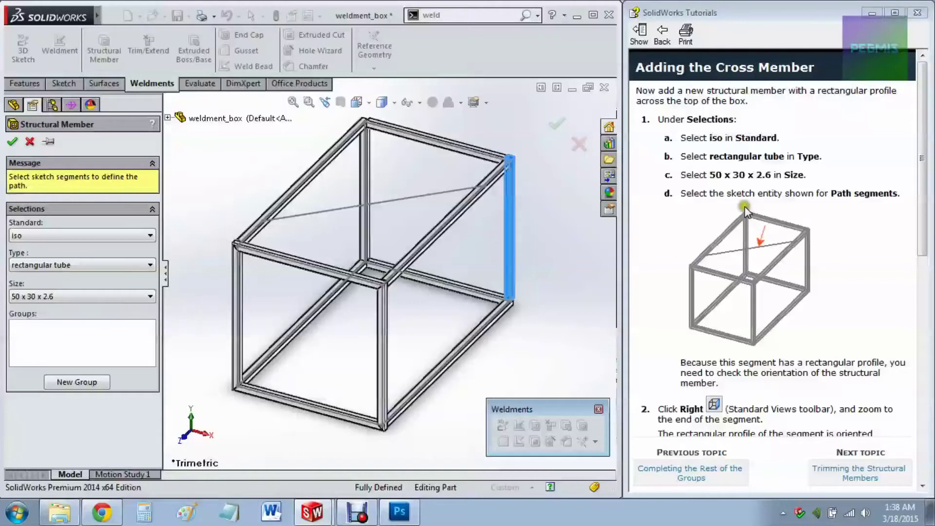
- Select the Sketch2 diagonal line across the box top as the path segment and check the profile's end in the Right view
{"action": "left_click", "coordinate": [308, 215]}
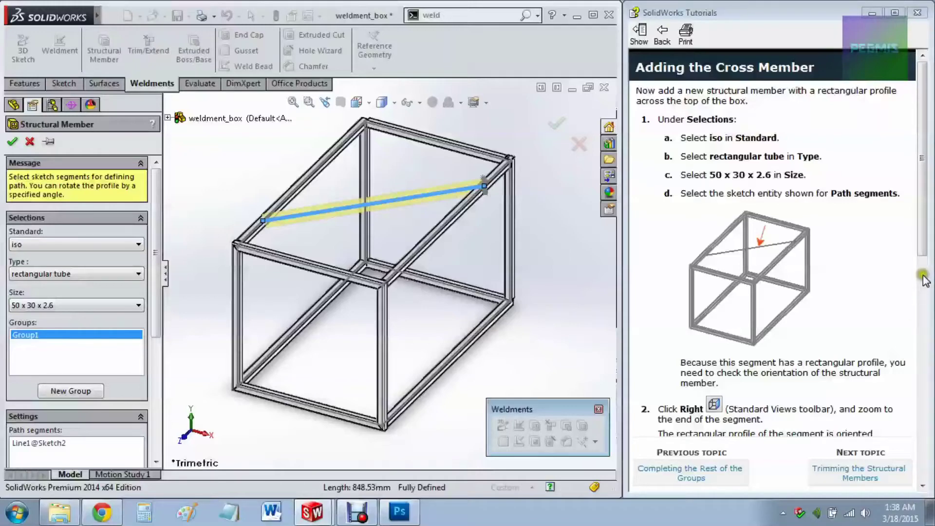
{"action": "left_click", "coordinate": [924, 249]}
{"action": "left_click_drag", "start_coordinate": [924, 249], "coordinate": [924, 370]}
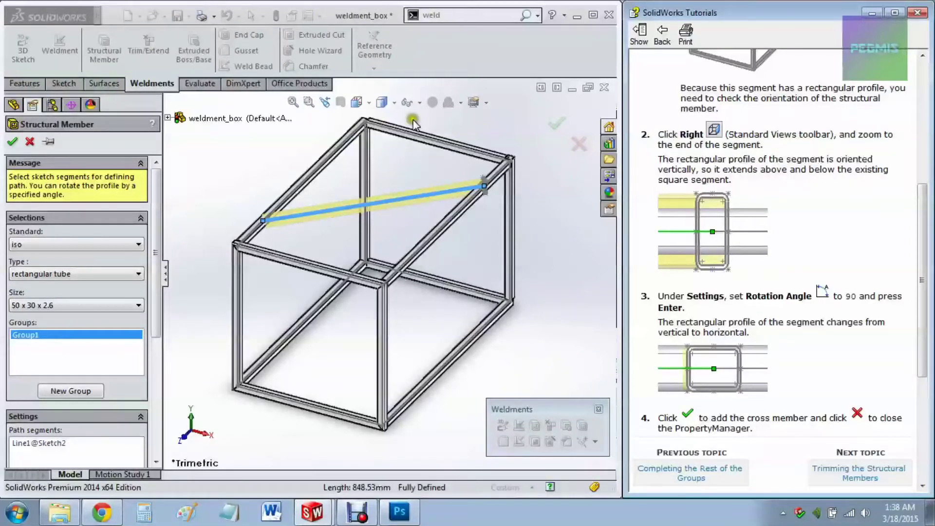
{"action": "left_click", "coordinate": [359, 101]}
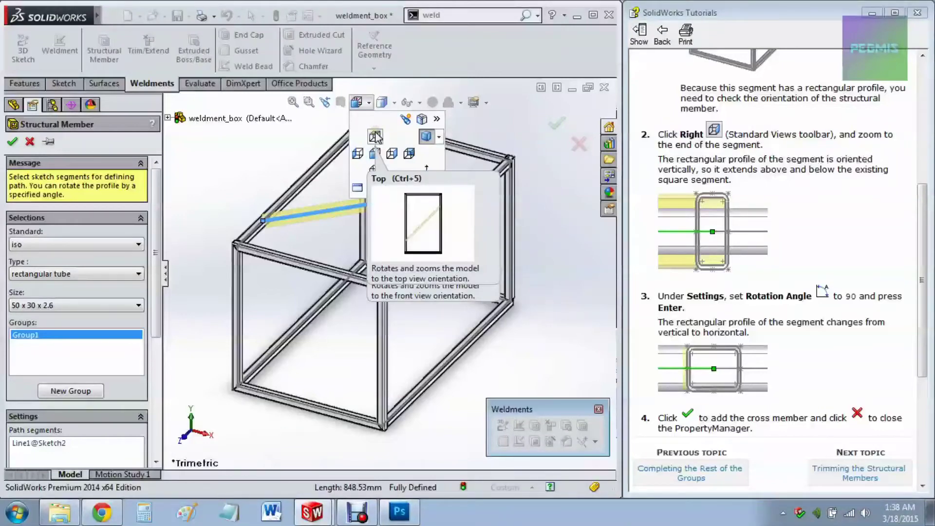
{"action": "left_click", "coordinate": [391, 154]}
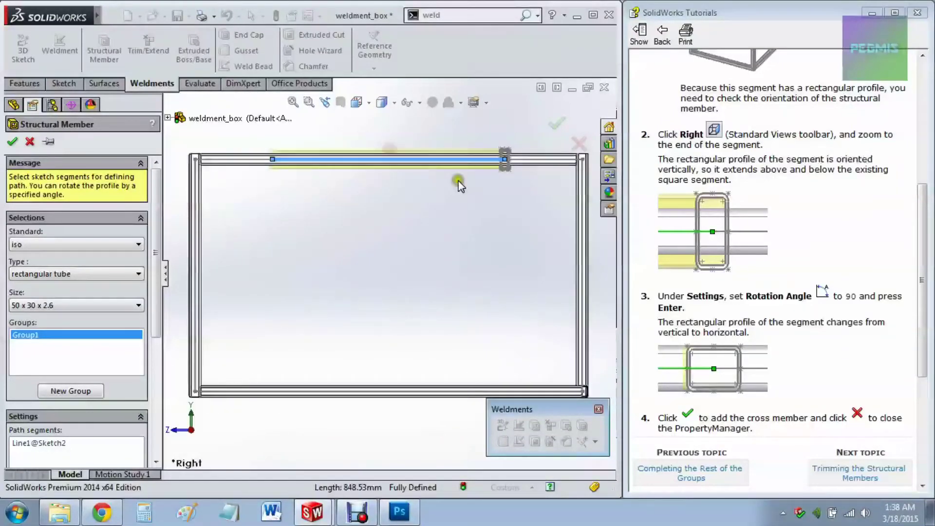
{"action": "scroll", "coordinate": [486, 223], "scroll_direction": "down", "scroll_amount": 3}
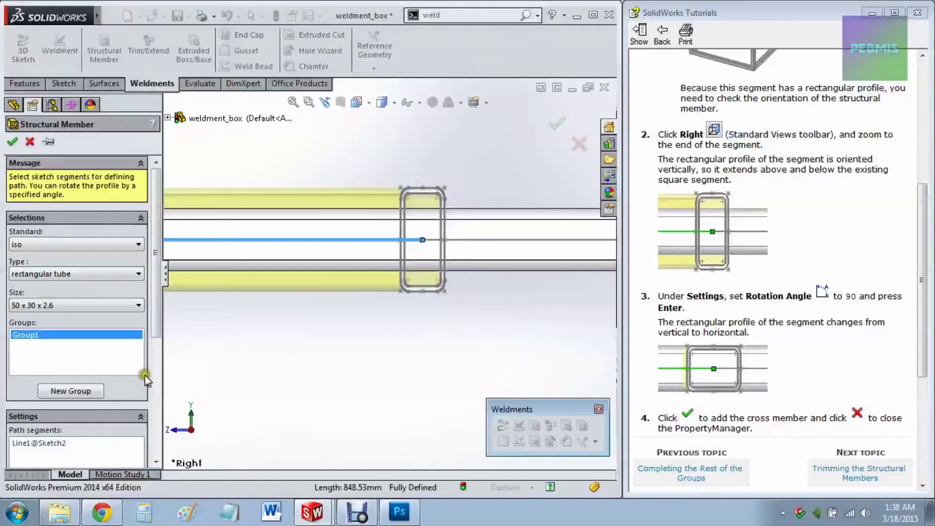
- Set the cross member's profile rotation angle to 90 degrees and accept the structural member
{"action": "left_click_drag", "start_coordinate": [159, 322], "coordinate": [168, 451]}
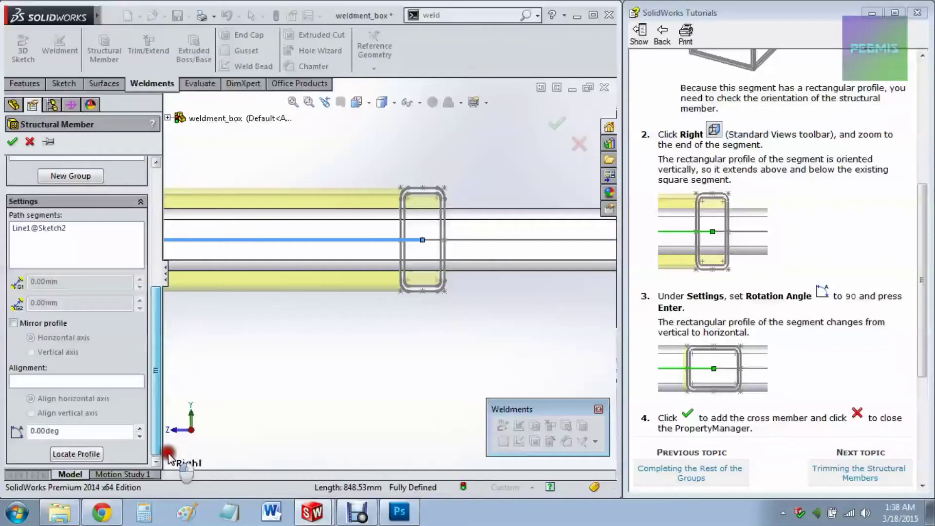
{"action": "left_click", "coordinate": [129, 430]}
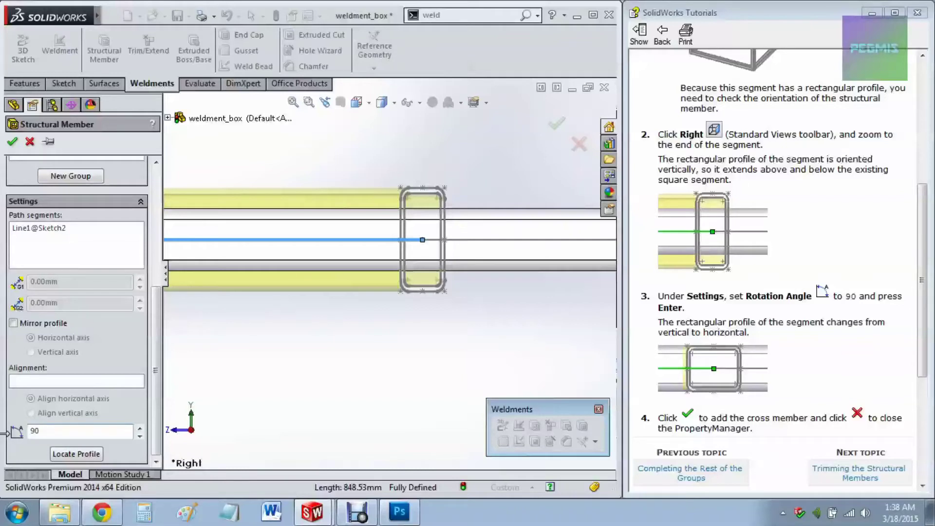
{"action": "type", "text": "90"}
{"action": "key", "text": "Return"}
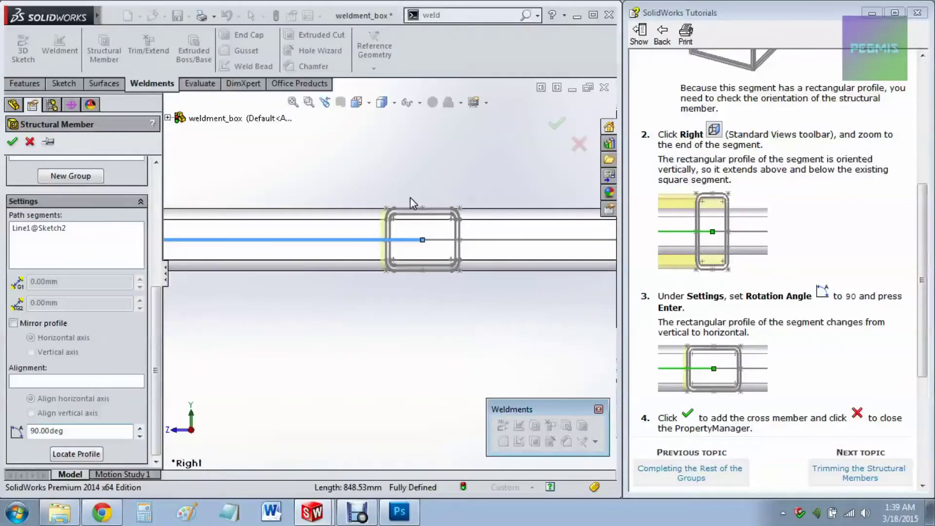
{"action": "left_click", "coordinate": [13, 142]}
- Inspect the new cross member on top of the frame and open the Trimming the Structural Members lesson
{"action": "middle_click_drag", "start_coordinate": [375, 171], "coordinate": [420, 223]}
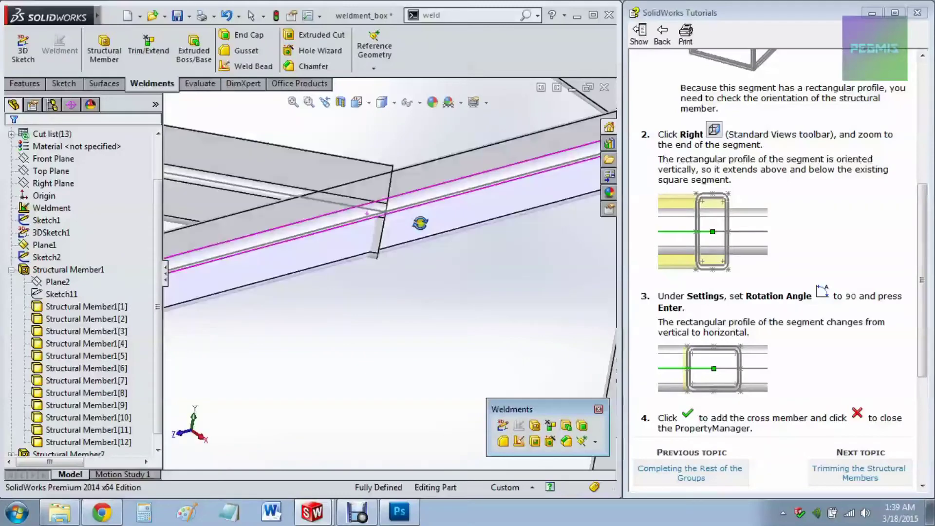
{"action": "scroll", "coordinate": [420, 223], "scroll_direction": "up", "scroll_amount": 6}
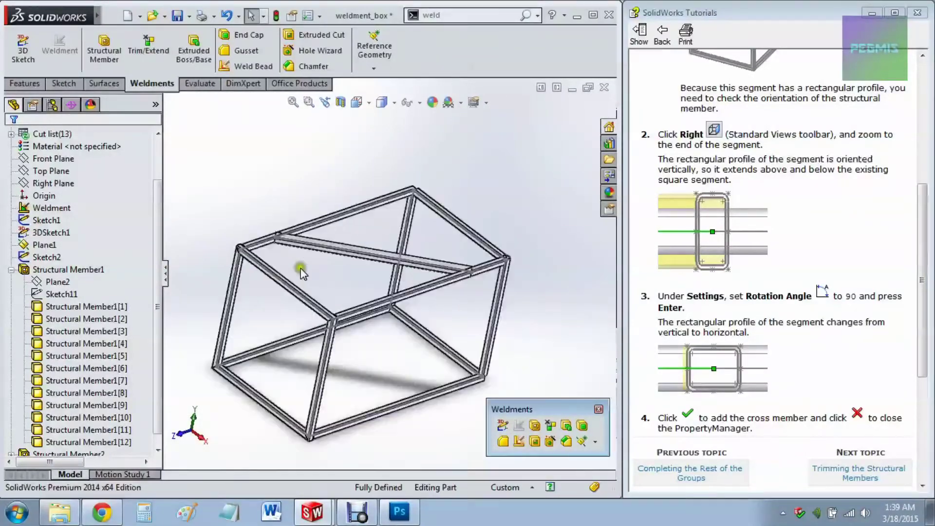
{"action": "scroll", "coordinate": [300, 269], "scroll_direction": "down", "scroll_amount": 3}
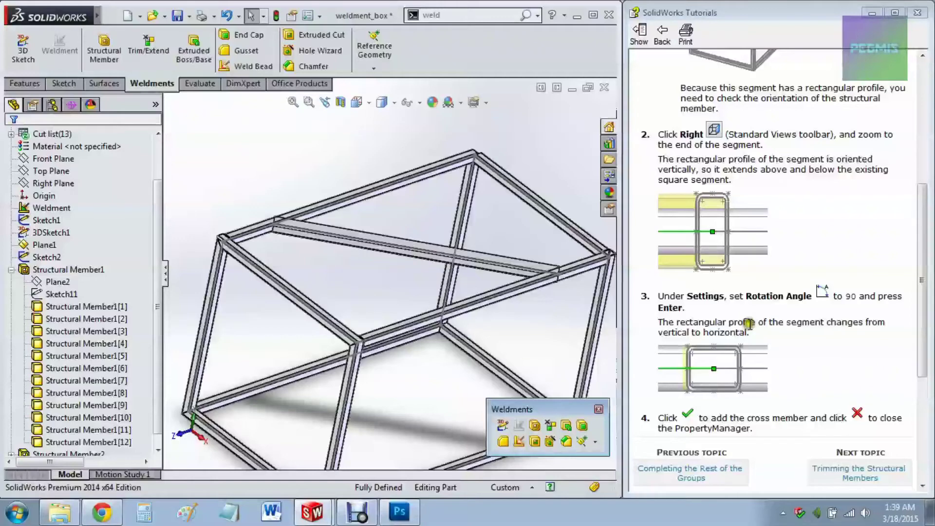
{"action": "left_click", "coordinate": [864, 483]}
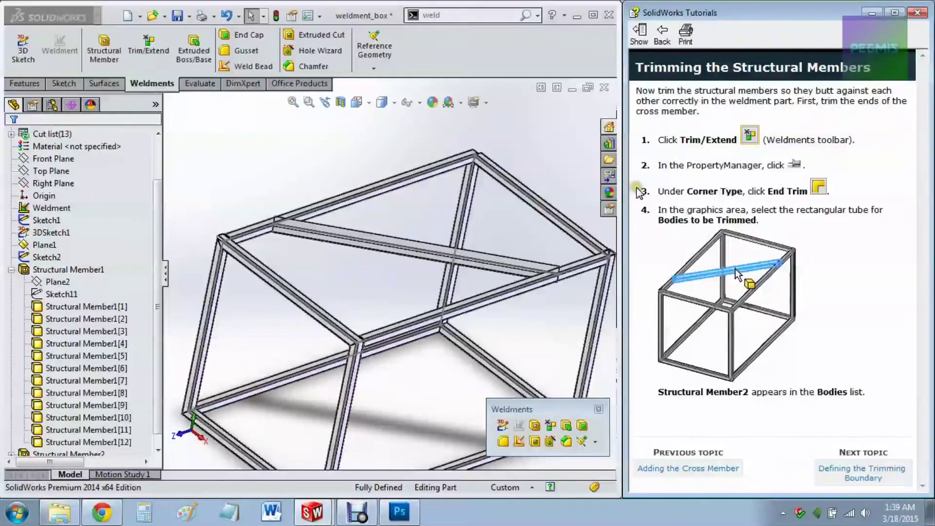
- Start Trim/Extend, keep it pinned open with the End Trim corner type, and select the rectangular cross member as the body to be trimmed
{"action": "left_click", "coordinate": [663, 150]}
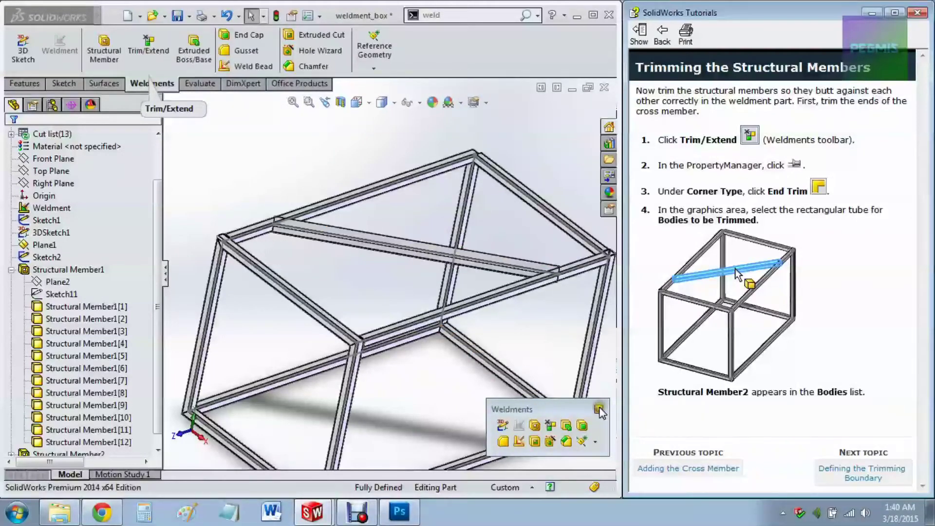
{"action": "left_click", "coordinate": [158, 51]}
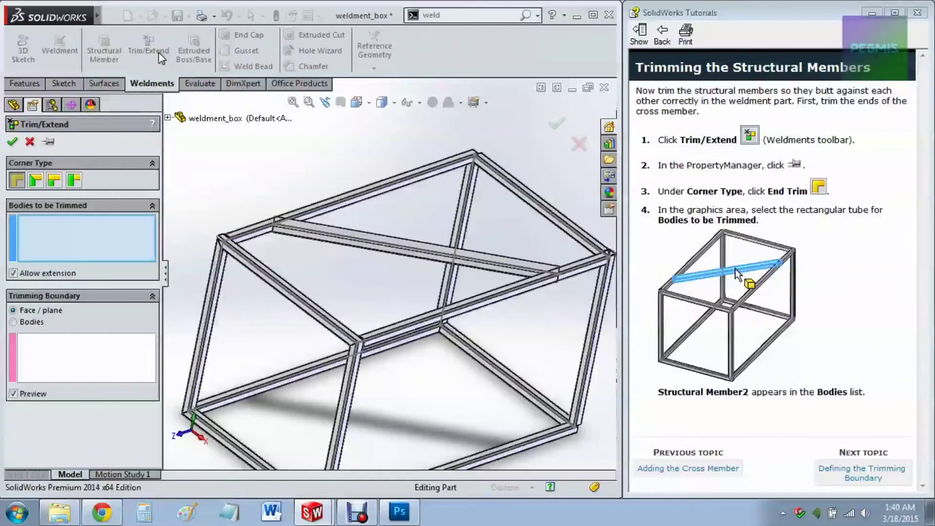
{"action": "left_click", "coordinate": [51, 142]}
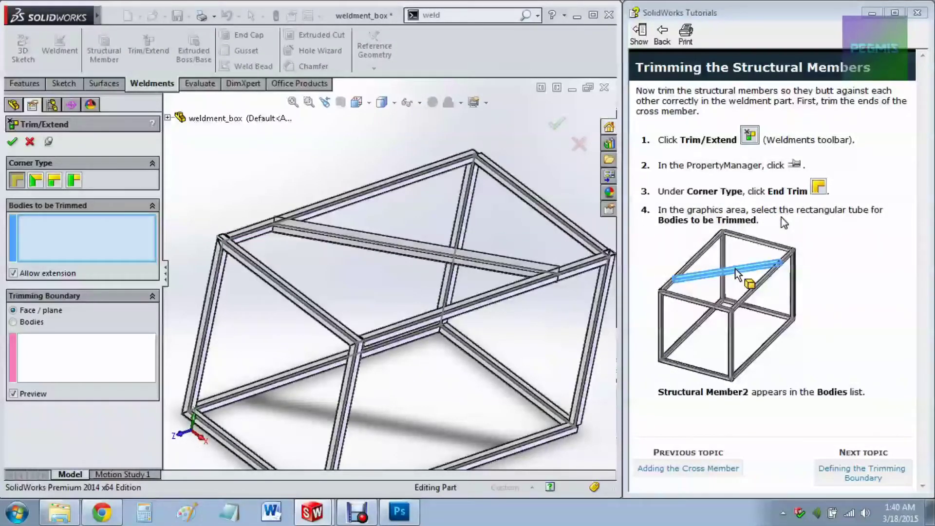
{"action": "left_click", "coordinate": [429, 232]}
{"action": "left_click", "coordinate": [431, 245]}
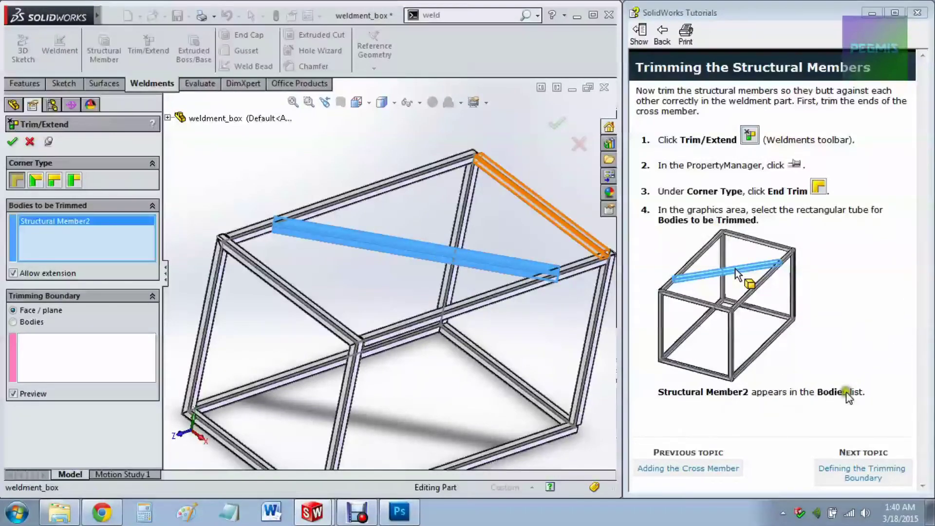
- Open the Defining the Trimming Boundary lesson and activate the Face / plane boundary selection for the cross member trim
{"action": "left_click", "coordinate": [877, 299]}
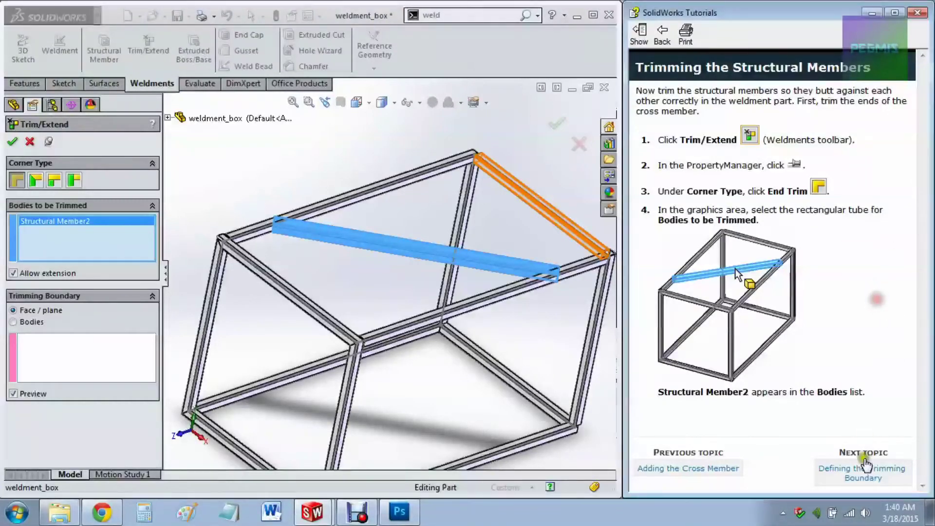
{"action": "left_click", "coordinate": [866, 468]}
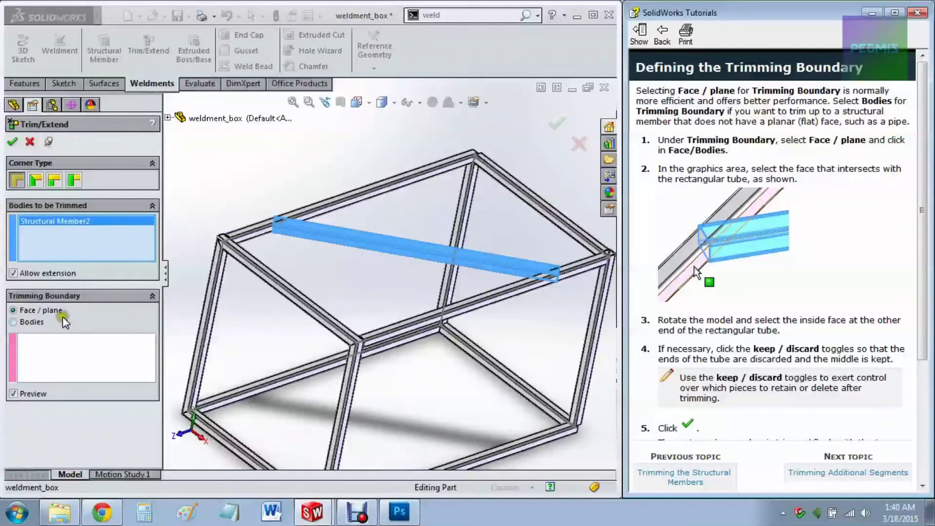
{"action": "left_click", "coordinate": [61, 357]}
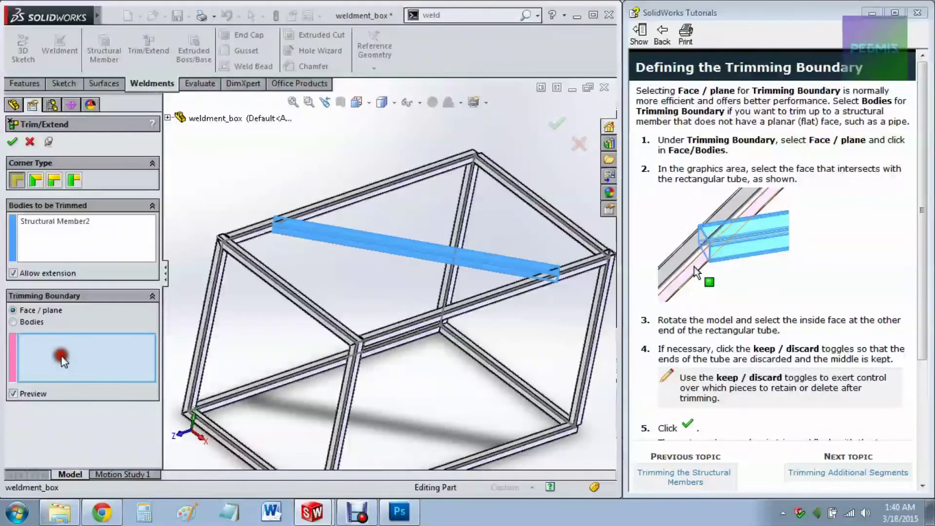
{"action": "left_click", "coordinate": [253, 228]}
{"action": "scroll", "coordinate": [219, 239], "scroll_direction": "down", "scroll_amount": 8}
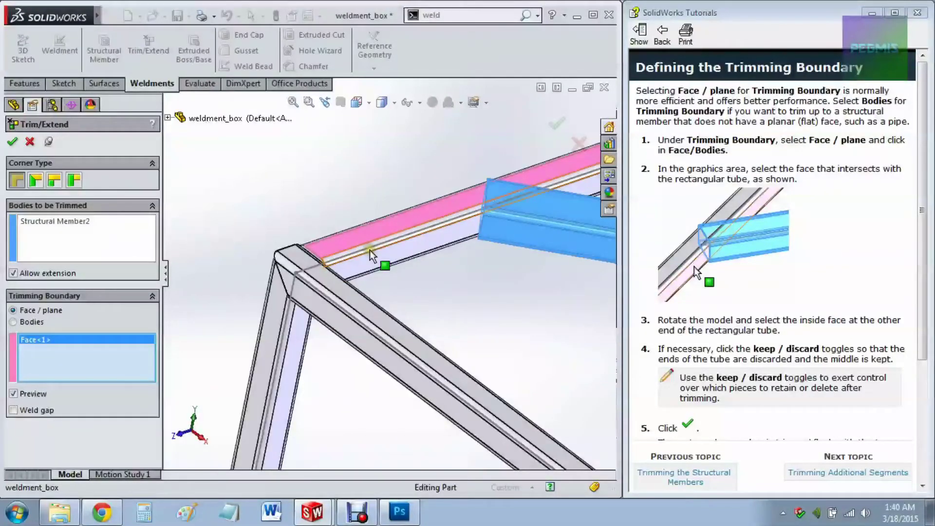
{"action": "right_click", "coordinate": [56, 341]}
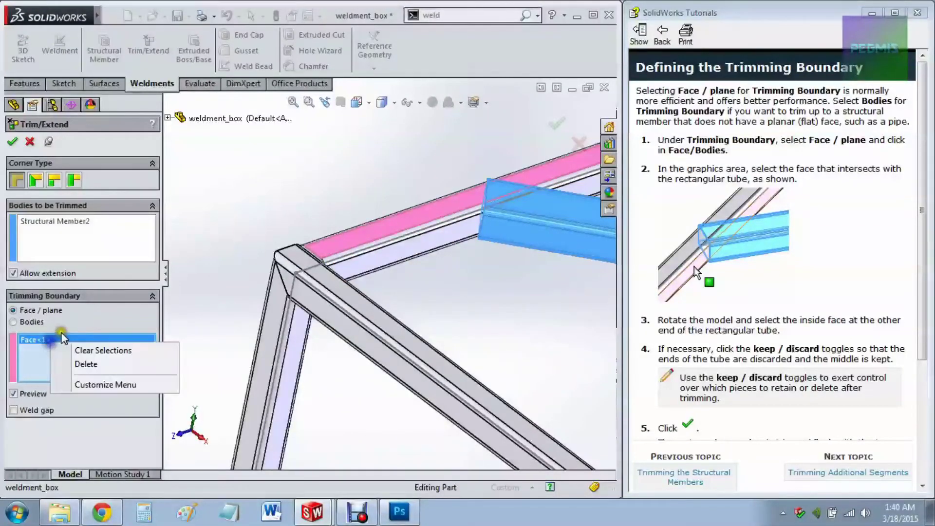
{"action": "left_click", "coordinate": [82, 363]}
- Set the inner side face of the top frame tube meeting the cross member as the trimming boundary and apply the first end trim
{"action": "left_click", "coordinate": [412, 272]}
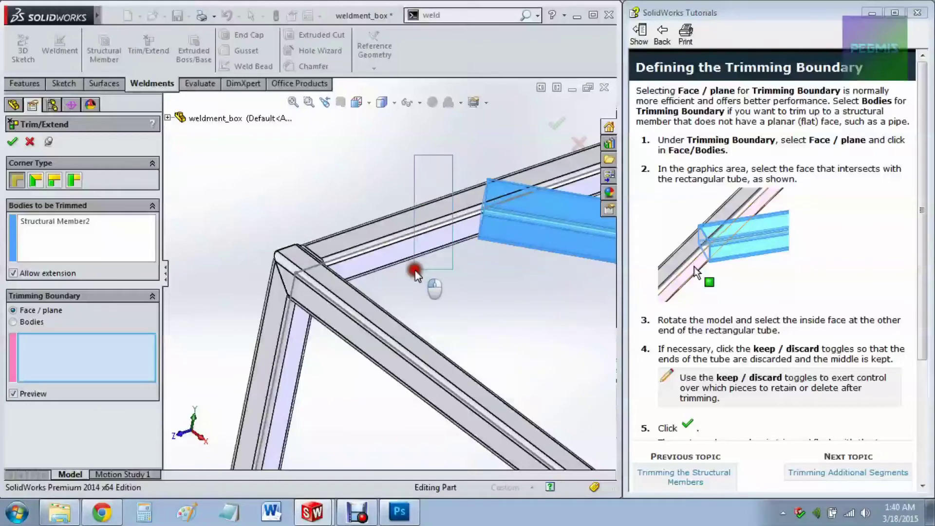
{"action": "left_click", "coordinate": [418, 246]}
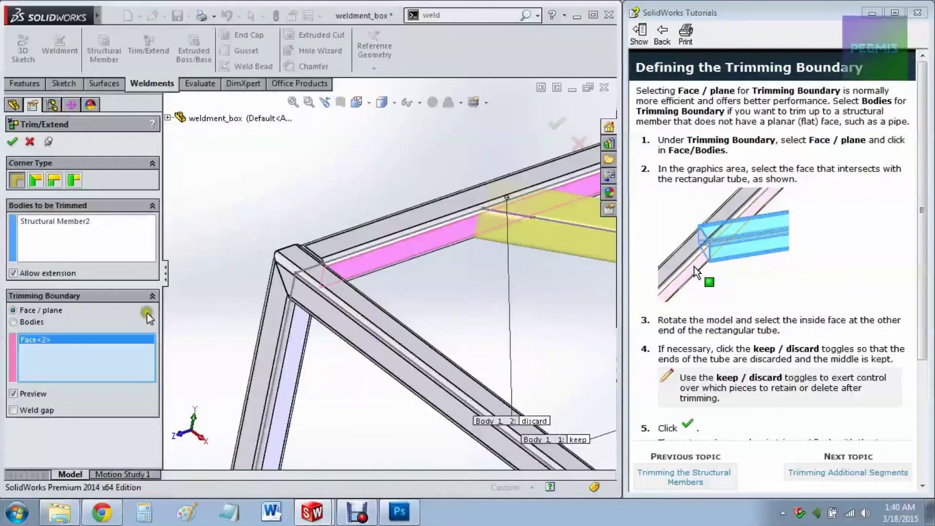
{"action": "scroll", "coordinate": [389, 210], "scroll_direction": "up", "scroll_amount": 3}
{"action": "scroll", "coordinate": [475, 178], "scroll_direction": "up", "scroll_amount": 3}
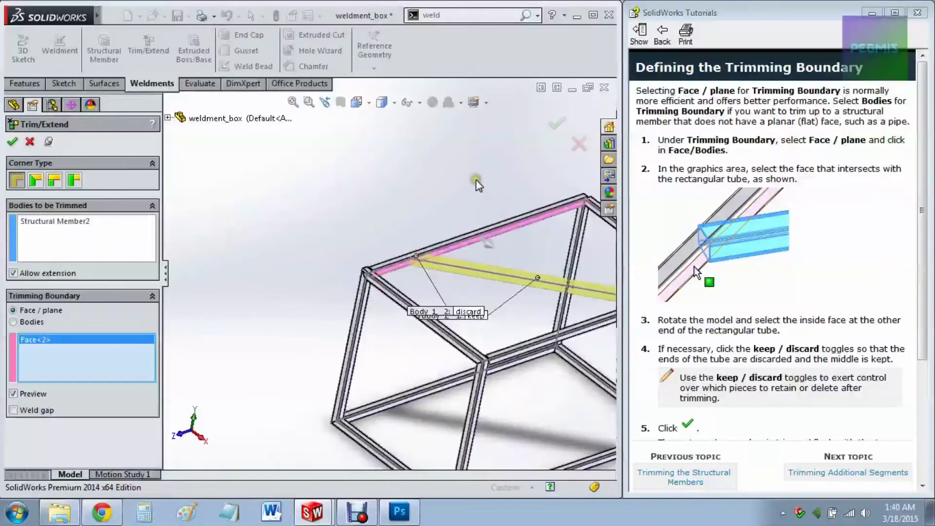
{"action": "scroll", "coordinate": [358, 310], "scroll_direction": "down", "scroll_amount": 5}
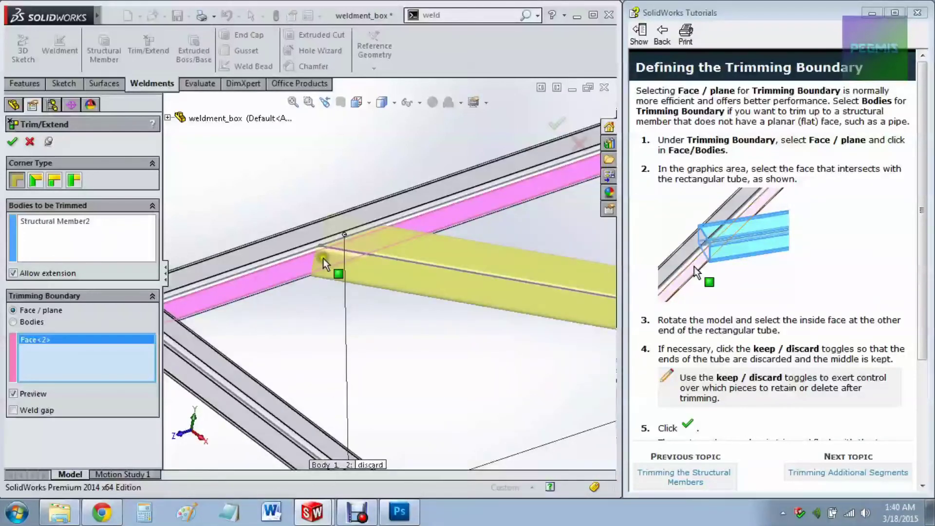
{"action": "right_click", "coordinate": [40, 339]}
{"action": "left_click", "coordinate": [61, 359]}
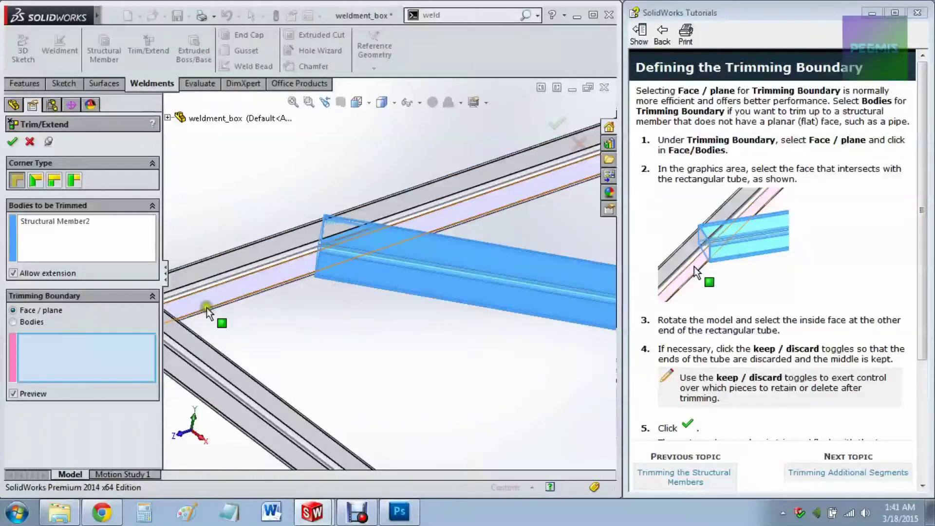
{"action": "left_click", "coordinate": [226, 294]}
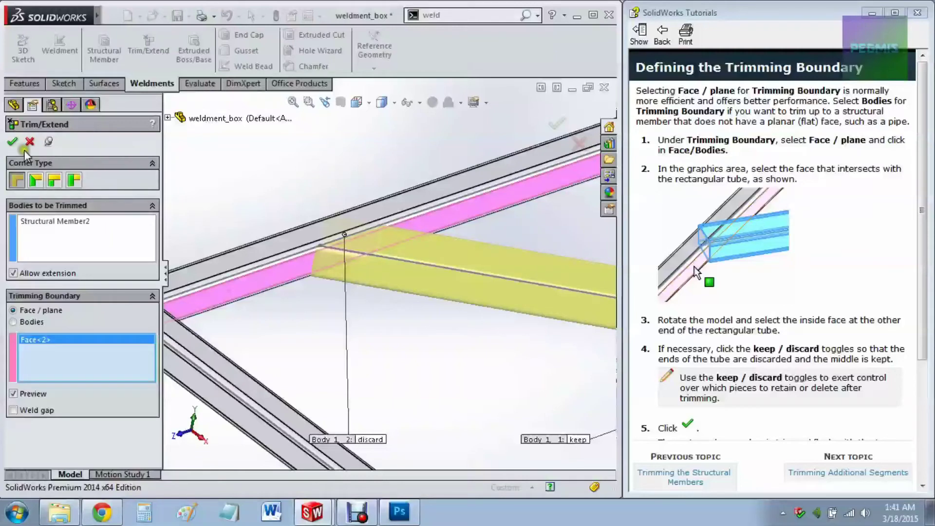
{"action": "left_click", "coordinate": [13, 143]}
- Trim the cross member's other end against the inside face of the opposite top frame tube
{"action": "scroll", "coordinate": [545, 318], "scroll_direction": "up", "scroll_amount": 5}
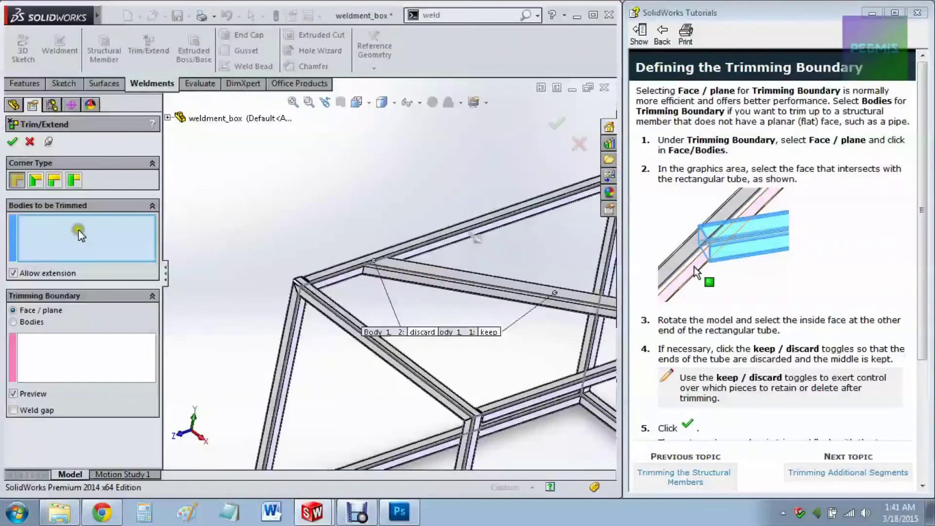
{"action": "left_click", "coordinate": [509, 304]}
{"action": "middle_click_drag", "start_coordinate": [507, 314], "coordinate": [487, 219]}
{"action": "scroll", "coordinate": [488, 217], "scroll_direction": "down", "scroll_amount": 5}
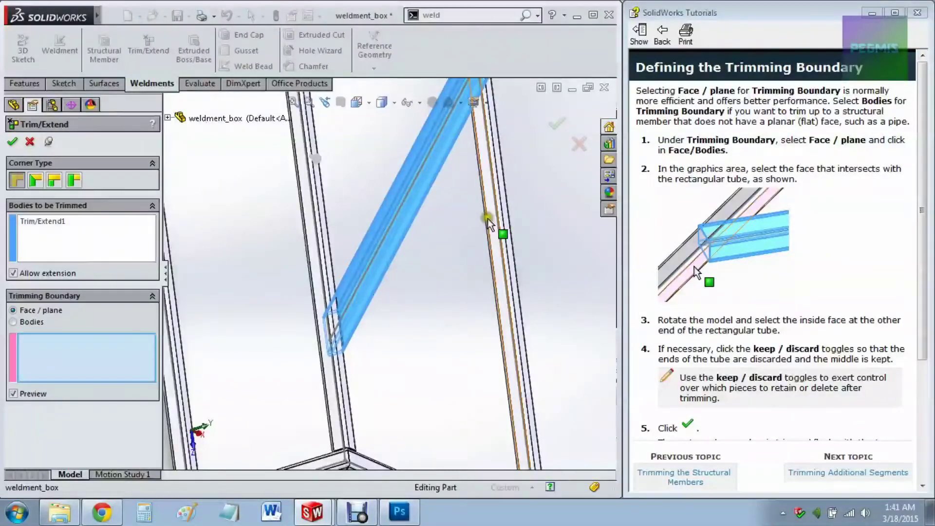
{"action": "left_click", "coordinate": [489, 217]}
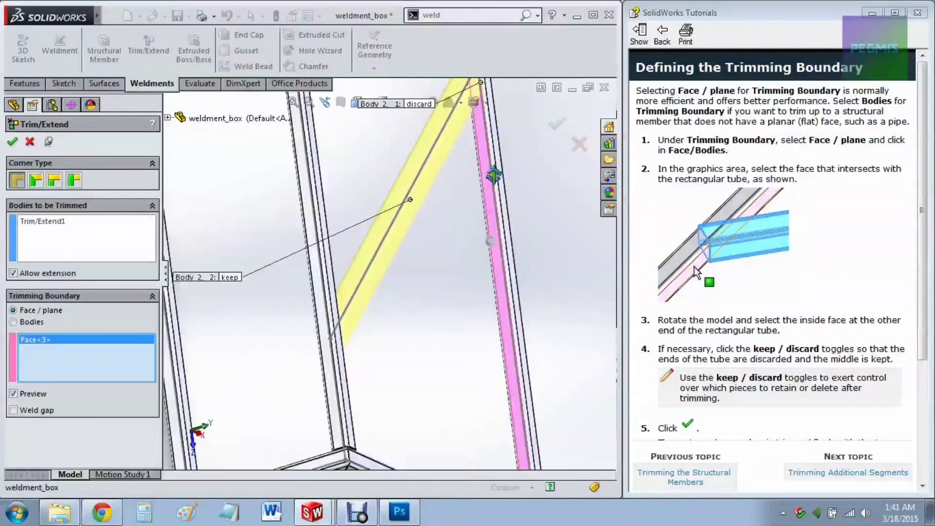
{"action": "middle_click_drag", "start_coordinate": [489, 217], "coordinate": [456, 220]}
{"action": "scroll", "coordinate": [457, 221], "scroll_direction": "up", "scroll_amount": 5}
{"action": "middle_click_drag", "start_coordinate": [487, 192], "coordinate": [401, 261]}
{"action": "scroll", "coordinate": [400, 261], "scroll_direction": "down", "scroll_amount": 6}
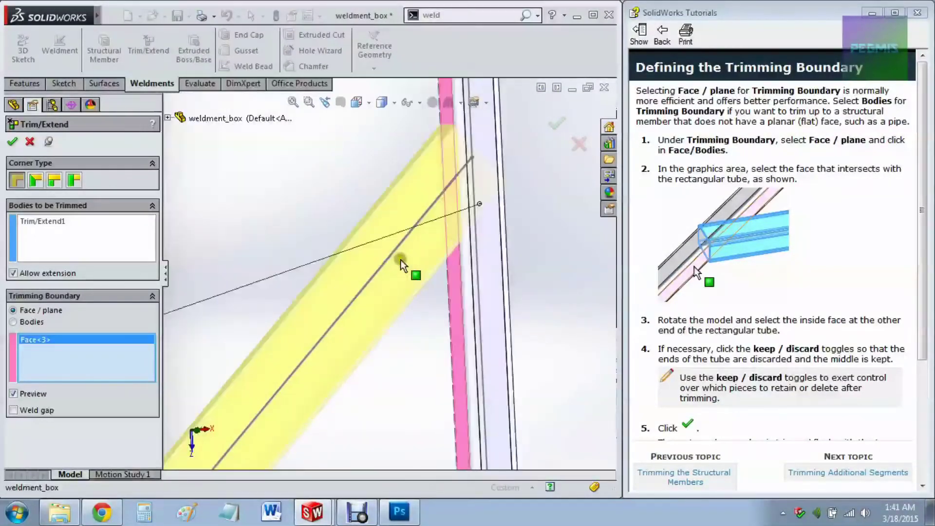
{"action": "scroll", "coordinate": [495, 281], "scroll_direction": "up", "scroll_amount": 3}
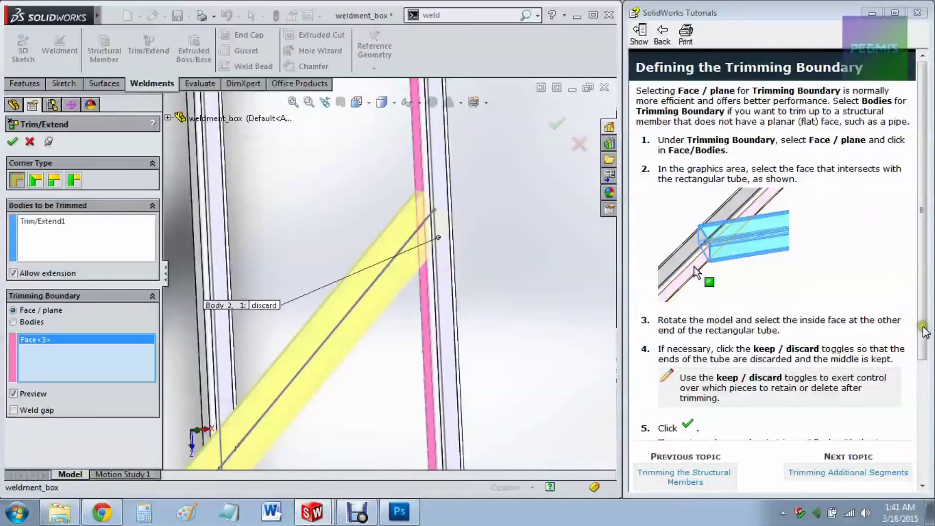
{"action": "scroll", "coordinate": [925, 323], "scroll_direction": "down", "scroll_amount": 3}
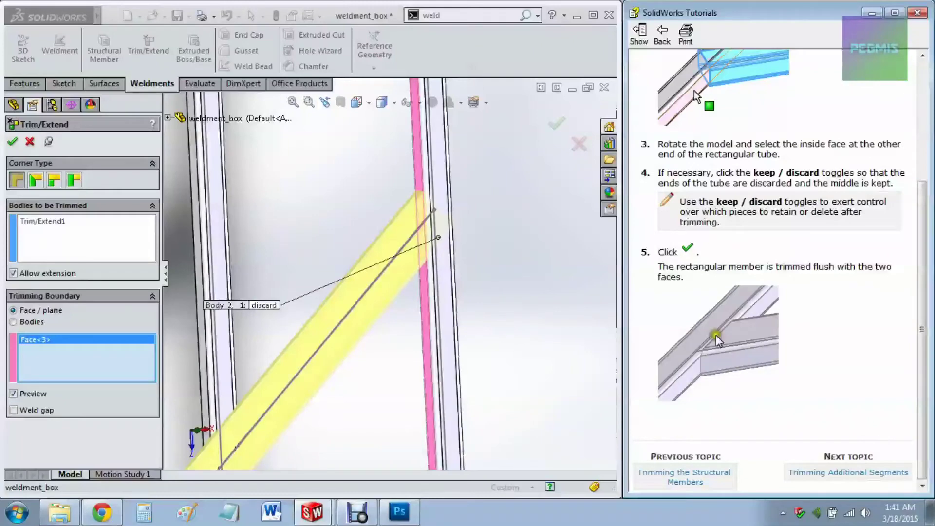
{"action": "left_click", "coordinate": [12, 141]}
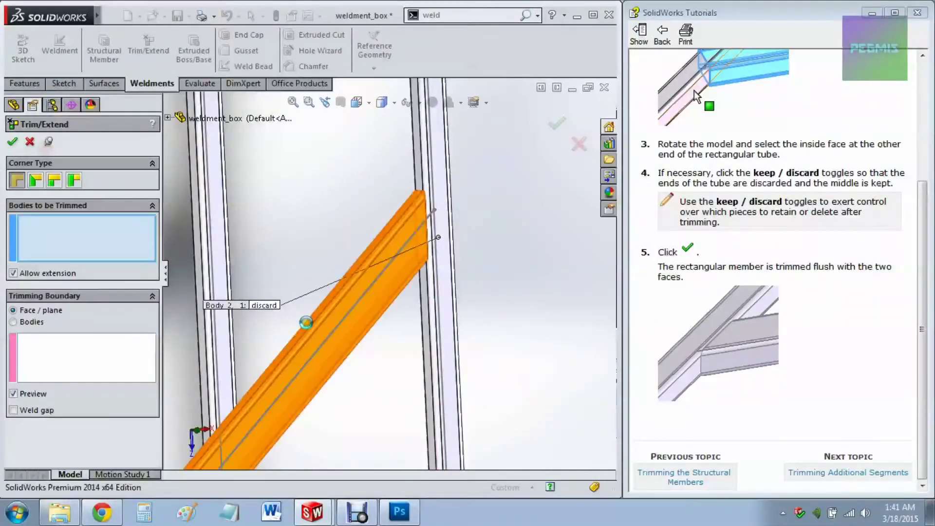
- Inspect the cross member's trimmed end against the frame and open the Trimming Additional Segments lesson
{"action": "middle_click_drag", "start_coordinate": [305, 323], "coordinate": [280, 293]}
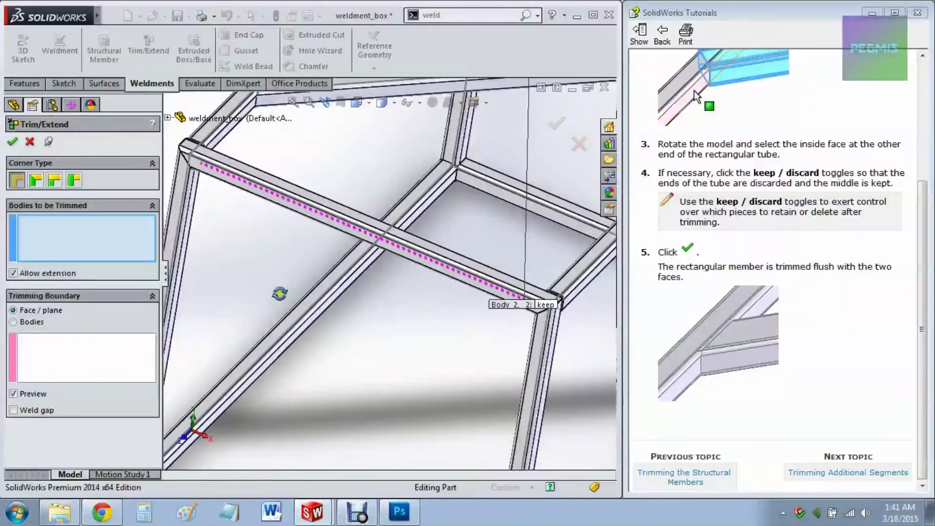
{"action": "middle_click_drag", "start_coordinate": [282, 199], "coordinate": [281, 306]}
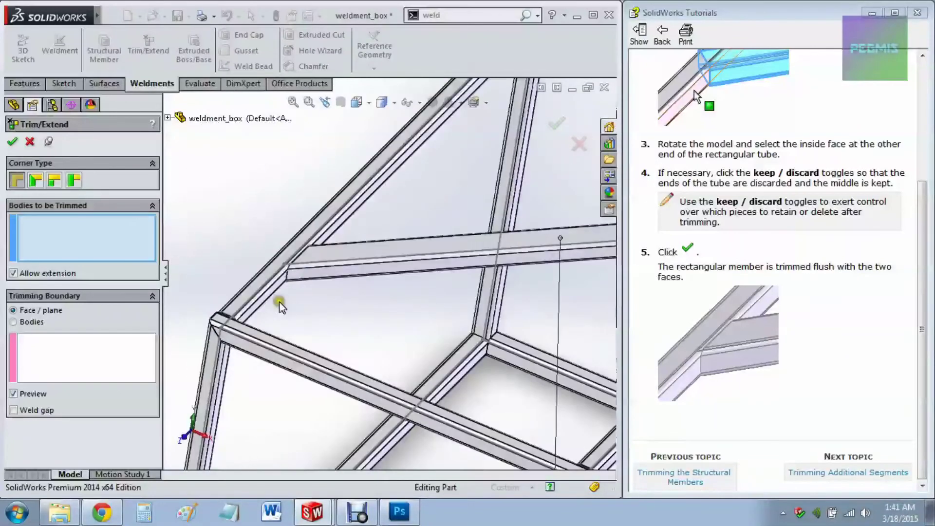
{"action": "scroll", "coordinate": [280, 307], "scroll_direction": "down", "scroll_amount": 5}
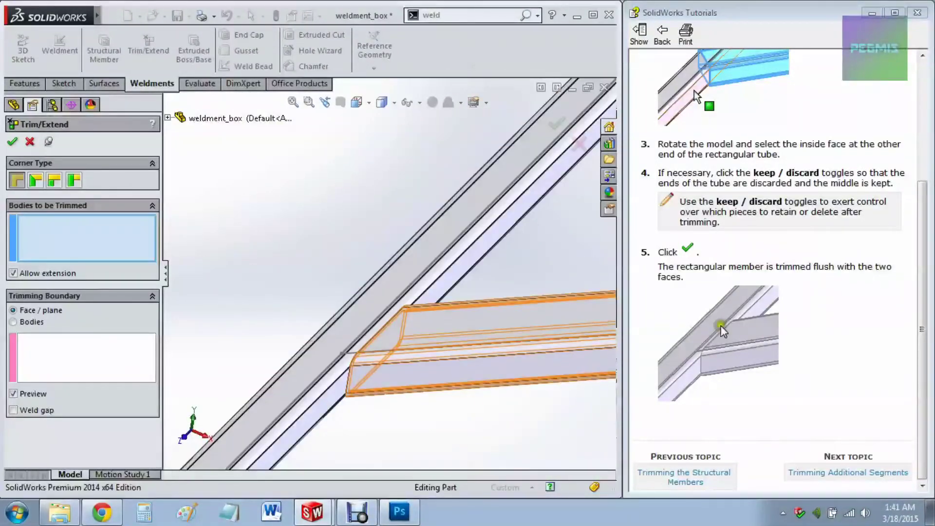
{"action": "left_click", "coordinate": [848, 473]}
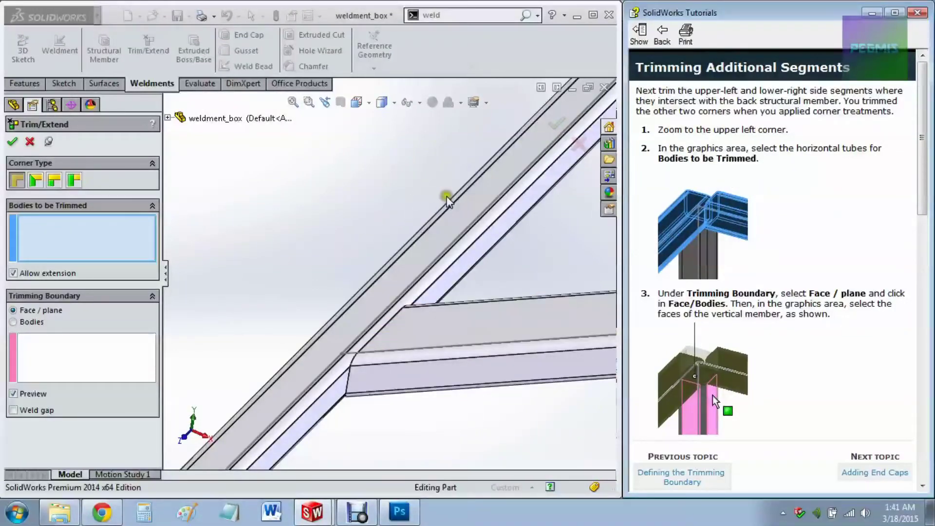
- Select the two horizontal tubes meeting at the upper-left corner, Structural Member1[10] and Structural Member1[6], as the bodies to be trimmed
{"action": "scroll", "coordinate": [351, 183], "scroll_direction": "up", "scroll_amount": 10}
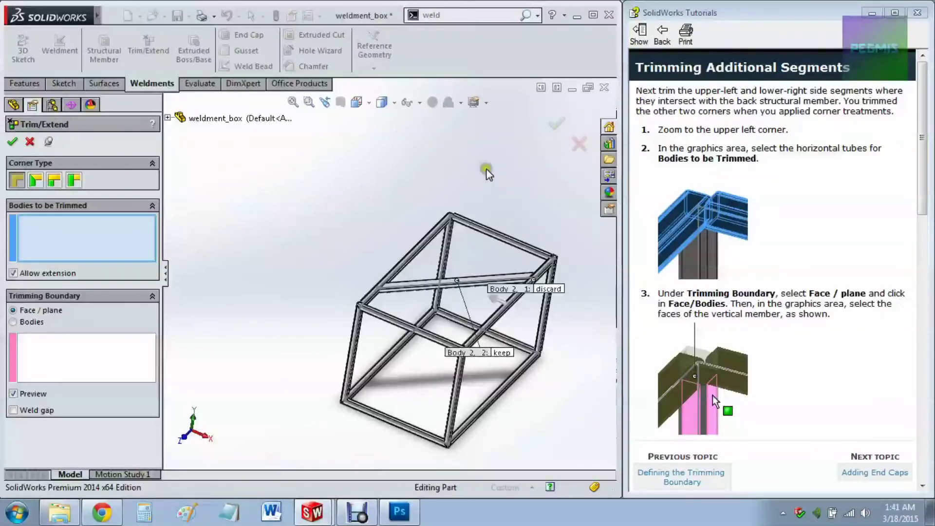
{"action": "scroll", "coordinate": [487, 173], "scroll_direction": "down", "scroll_amount": 5}
{"action": "middle_click_drag", "start_coordinate": [348, 210], "coordinate": [438, 334]}
{"action": "scroll", "coordinate": [439, 336], "scroll_direction": "down", "scroll_amount": 2}
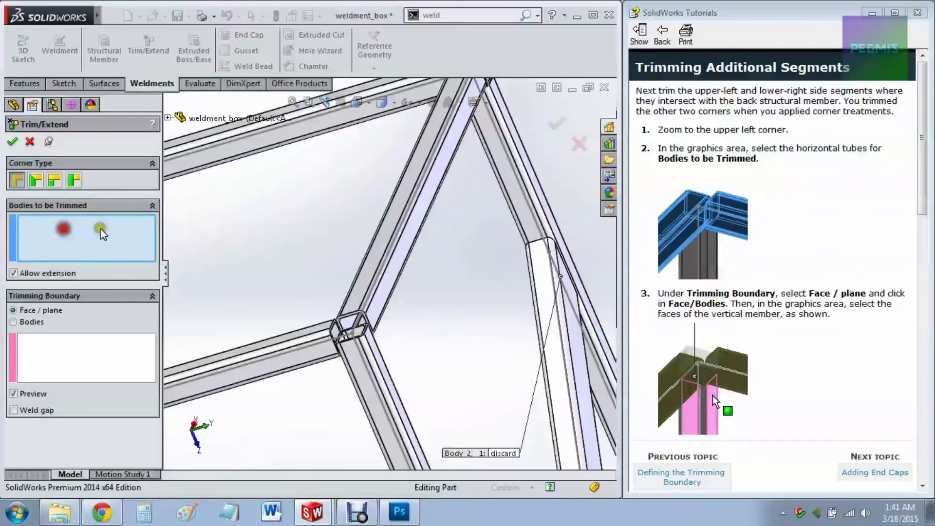
{"action": "mouse_move", "coordinate": [386, 223]}
{"action": "middle_mouse_down"}
{"action": "mouse_move", "coordinate": [378, 196]}
{"action": "mouse_move", "coordinate": [390, 206]}
{"action": "middle_mouse_up"}
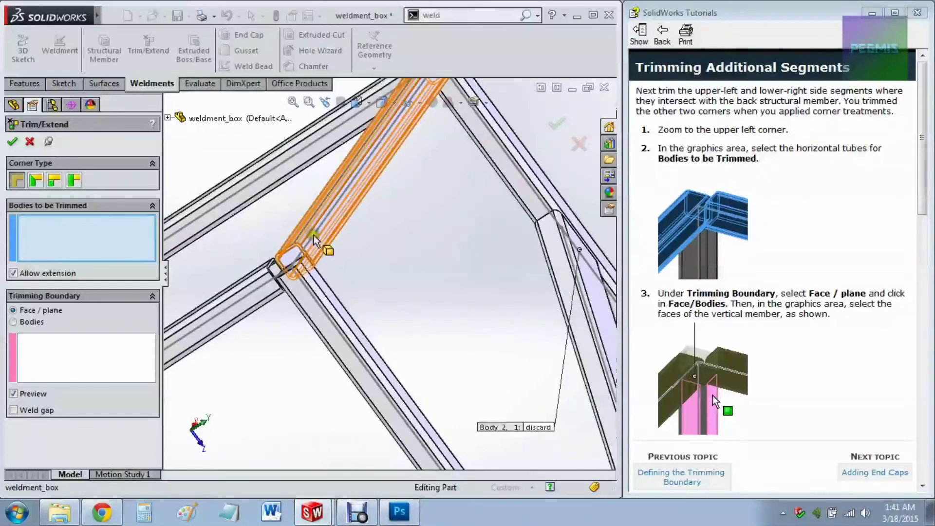
{"action": "left_click", "coordinate": [303, 250]}
{"action": "left_click", "coordinate": [310, 298]}
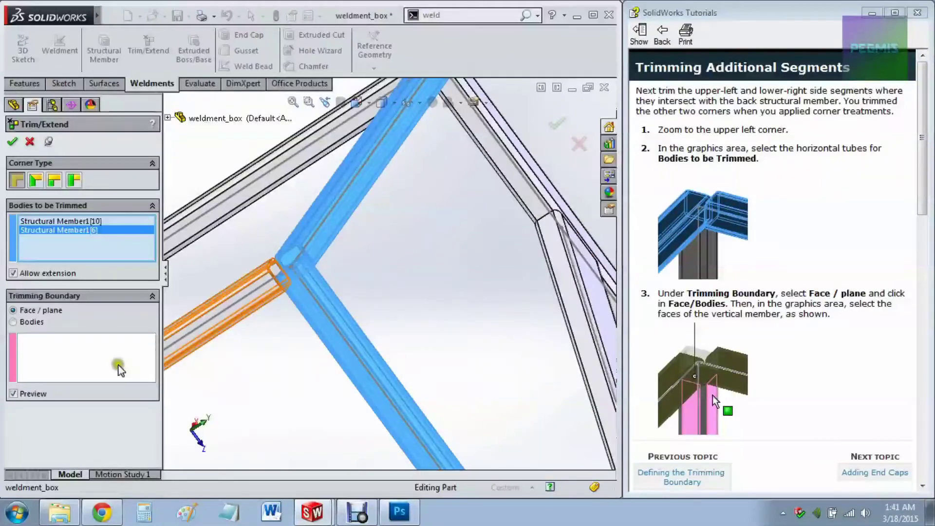
- Set the two adjacent faces of the corner's vertical member as the Face / plane trimming boundary and apply the trim to both horizontal tubes
{"action": "left_click", "coordinate": [119, 364]}
{"action": "scroll", "coordinate": [292, 358], "scroll_direction": "down", "scroll_amount": 2}
{"action": "scroll", "coordinate": [293, 312], "scroll_direction": "up", "scroll_amount": 3}
{"action": "middle_click_drag", "start_coordinate": [291, 308], "coordinate": [462, 239]}
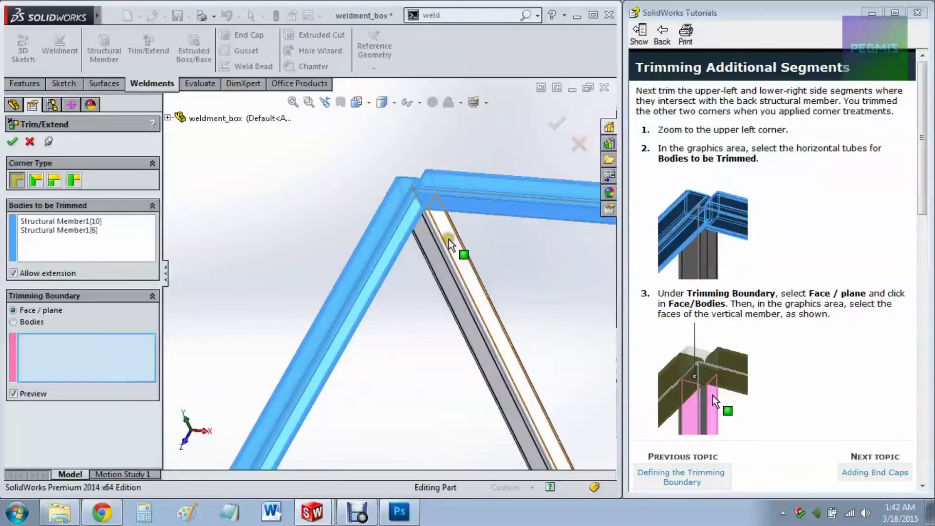
{"action": "left_click", "coordinate": [447, 255]}
{"action": "left_click", "coordinate": [433, 254]}
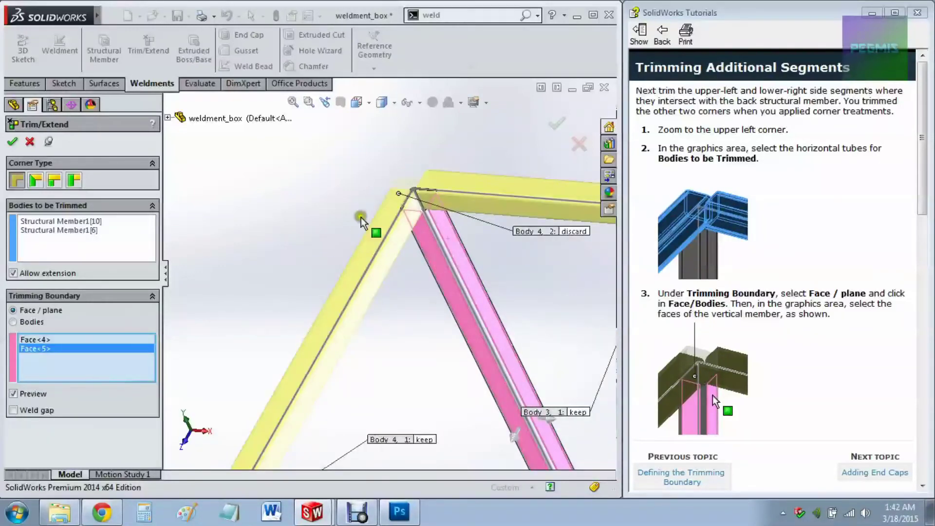
{"action": "middle_click_drag", "start_coordinate": [360, 204], "coordinate": [421, 270]}
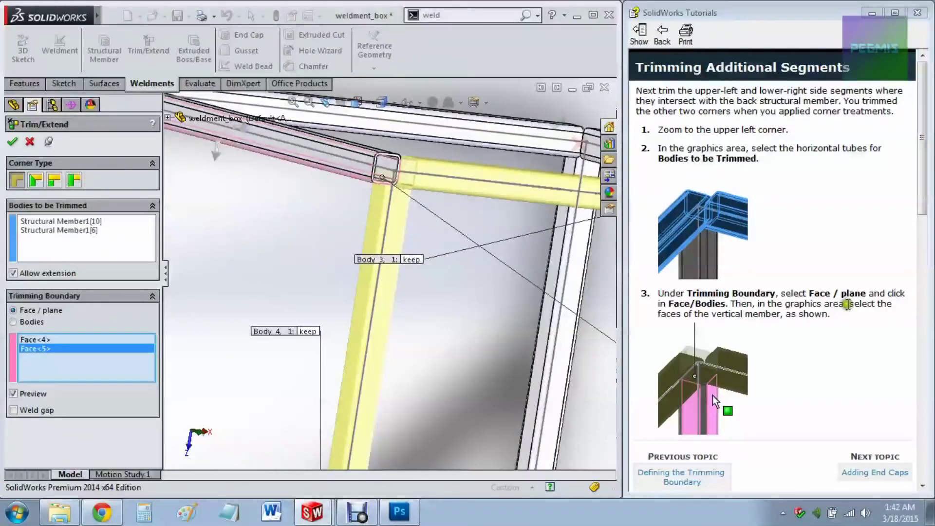
{"action": "left_click_drag", "start_coordinate": [921, 203], "coordinate": [910, 334]}
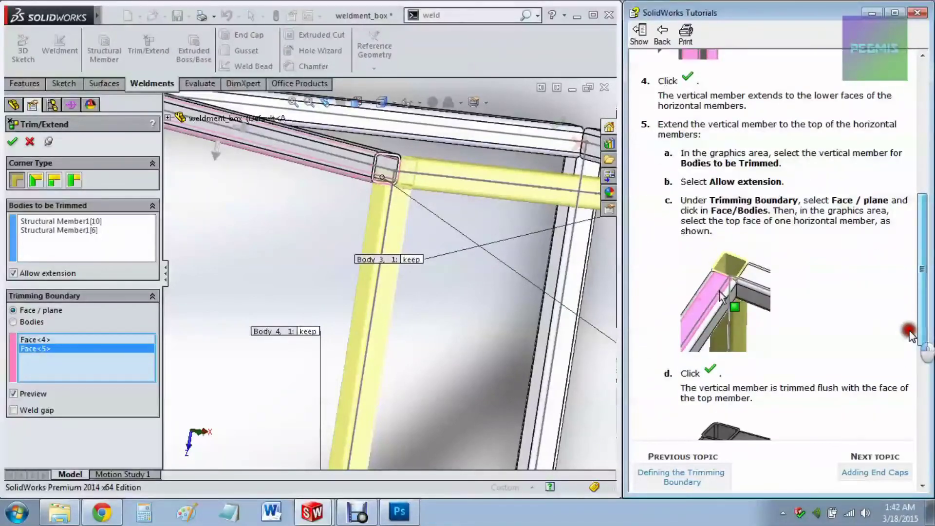
{"action": "left_click", "coordinate": [12, 141]}
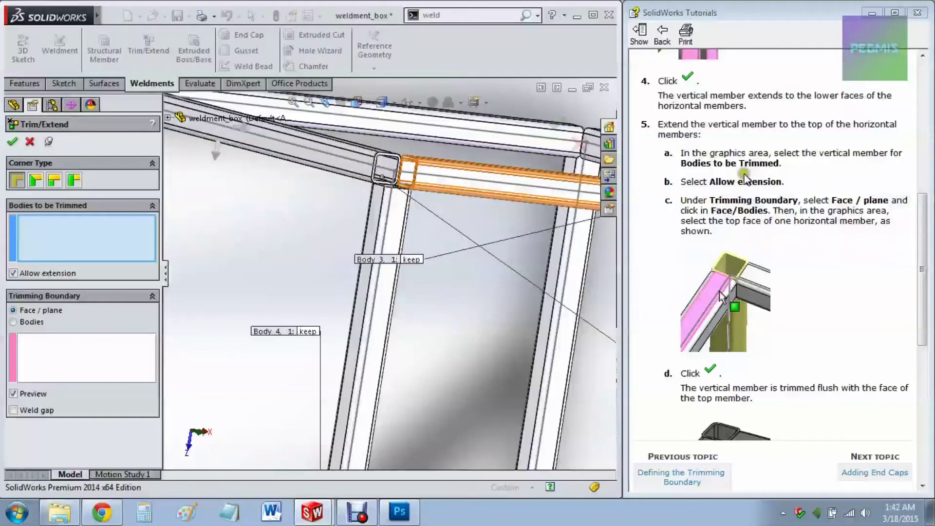
- Extend the upper-left corner's vertical member, Structural Member1[9], to the top face of one adjoining horizontal tube
{"action": "left_click", "coordinate": [307, 148]}
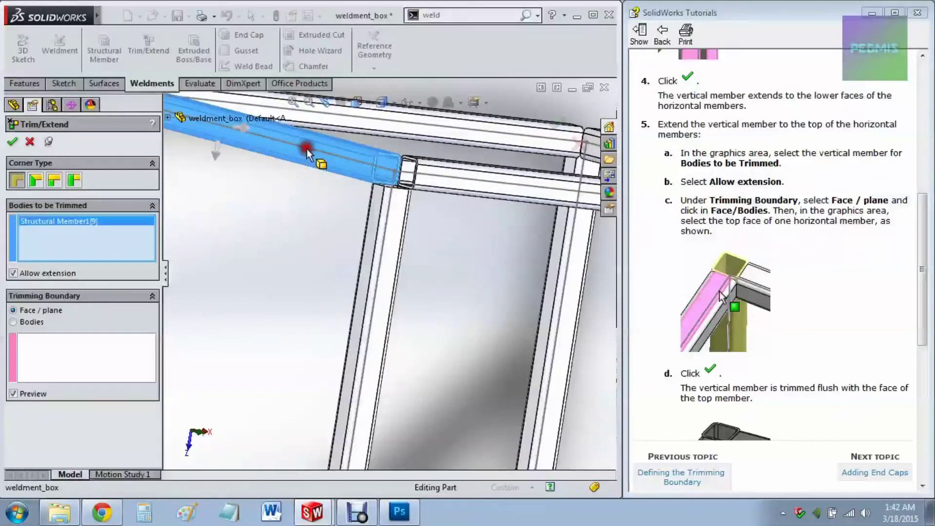
{"action": "left_click", "coordinate": [83, 370]}
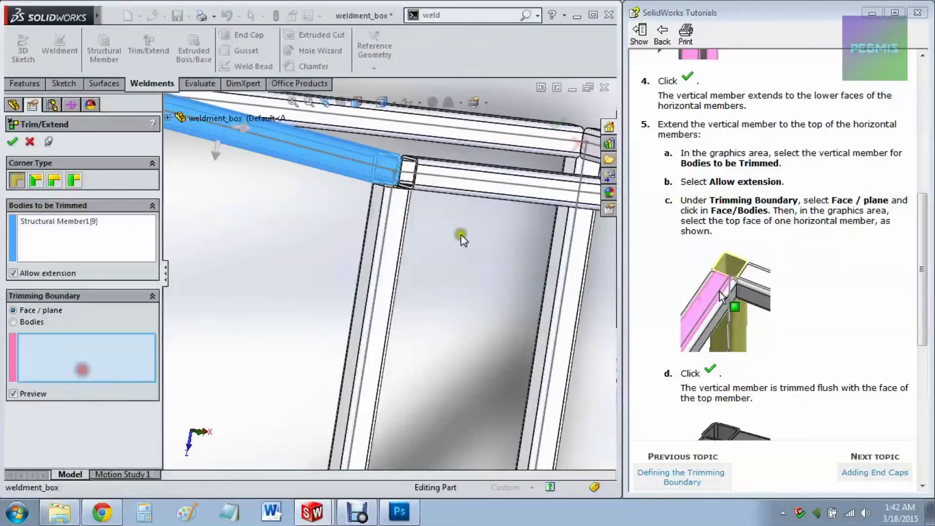
{"action": "left_click", "coordinate": [395, 220]}
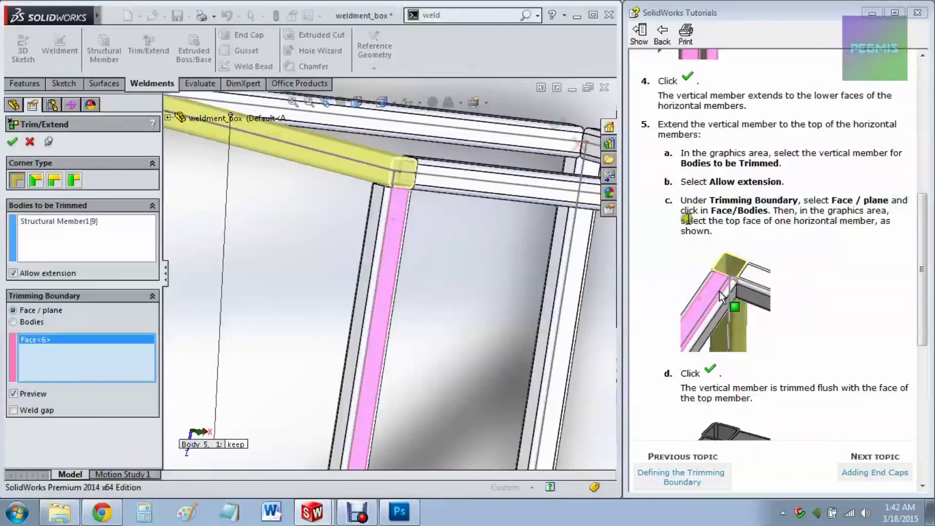
{"action": "left_click_drag", "start_coordinate": [920, 271], "coordinate": [920, 362]}
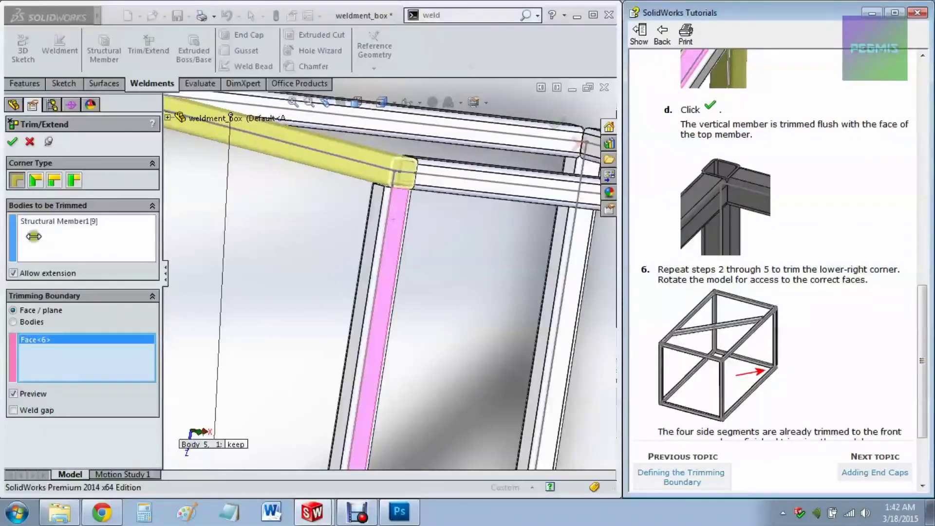
{"action": "left_click", "coordinate": [12, 141]}
- Select the two horizontal tubes meeting at the back lower-right corner, Structural Member1[8] and Structural Member1[12], as the bodies to be trimmed
{"action": "scroll", "coordinate": [487, 284], "scroll_direction": "up", "scroll_amount": 3}
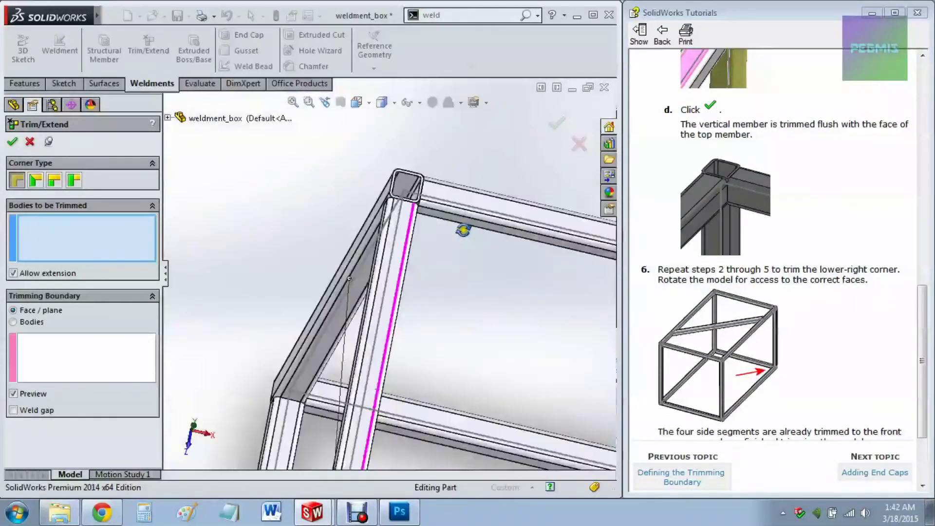
{"action": "middle_click_drag", "start_coordinate": [487, 284], "coordinate": [429, 246]}
{"action": "scroll", "coordinate": [536, 375], "scroll_direction": "down", "scroll_amount": 5}
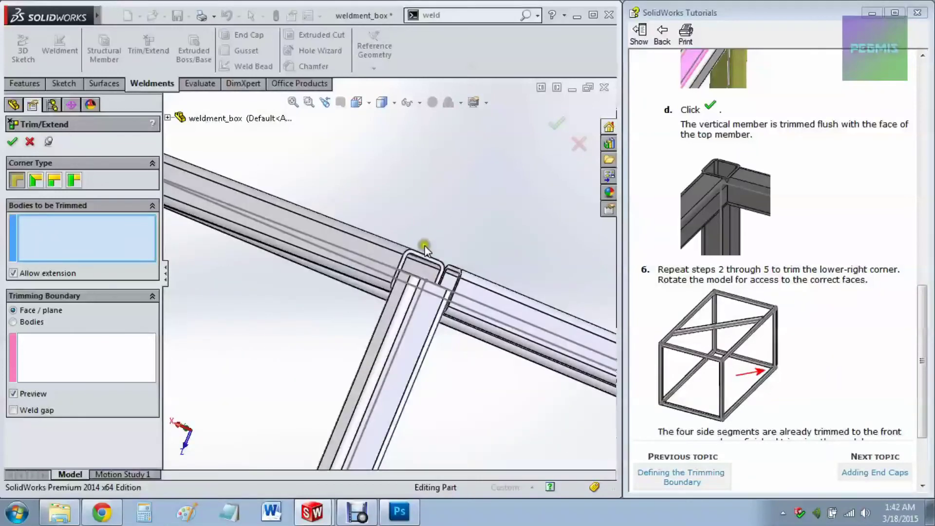
{"action": "left_click", "coordinate": [416, 335]}
{"action": "left_click", "coordinate": [516, 309]}
- Trim both lower-right corner tubes using the two adjacent faces of the corner's vertical member as the Face / plane boundary
{"action": "left_click", "coordinate": [47, 363]}
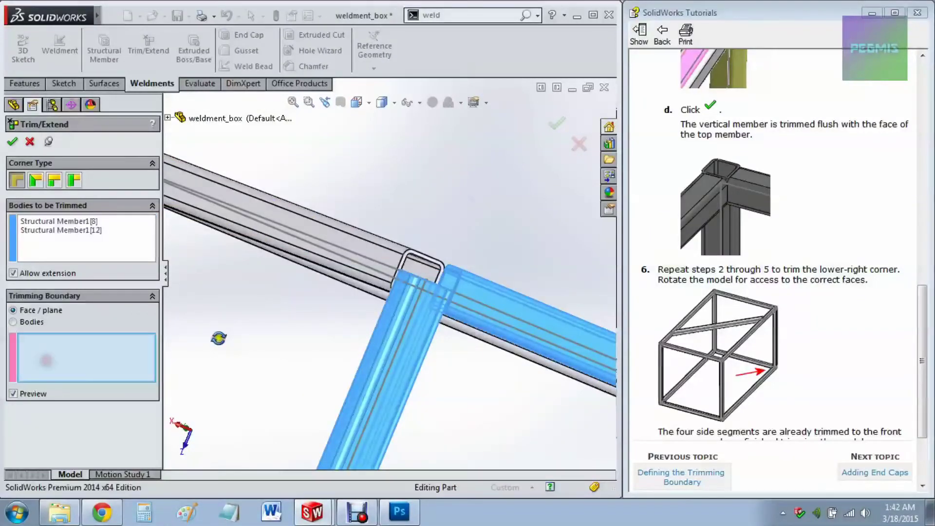
{"action": "middle_click_drag", "start_coordinate": [216, 345], "coordinate": [253, 291]}
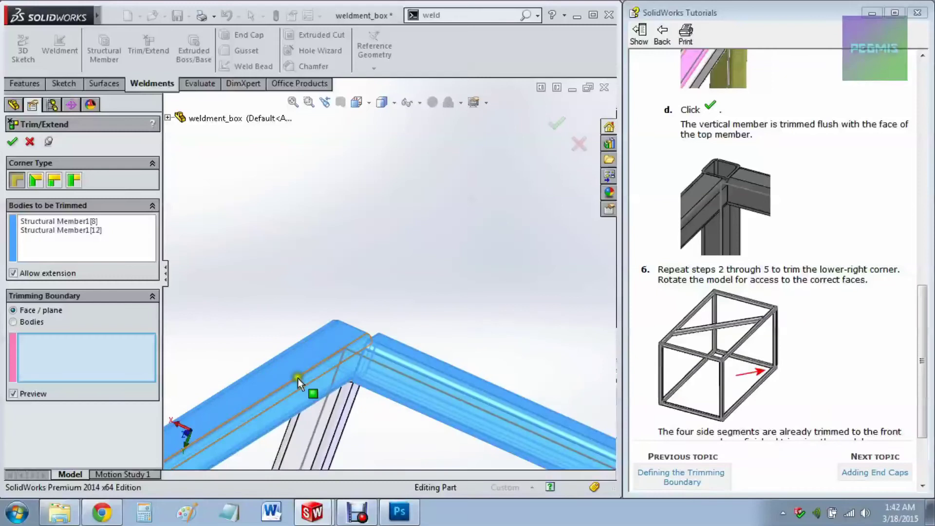
{"action": "left_click", "coordinate": [317, 414]}
{"action": "middle_click_drag", "start_coordinate": [347, 417], "coordinate": [326, 399]}
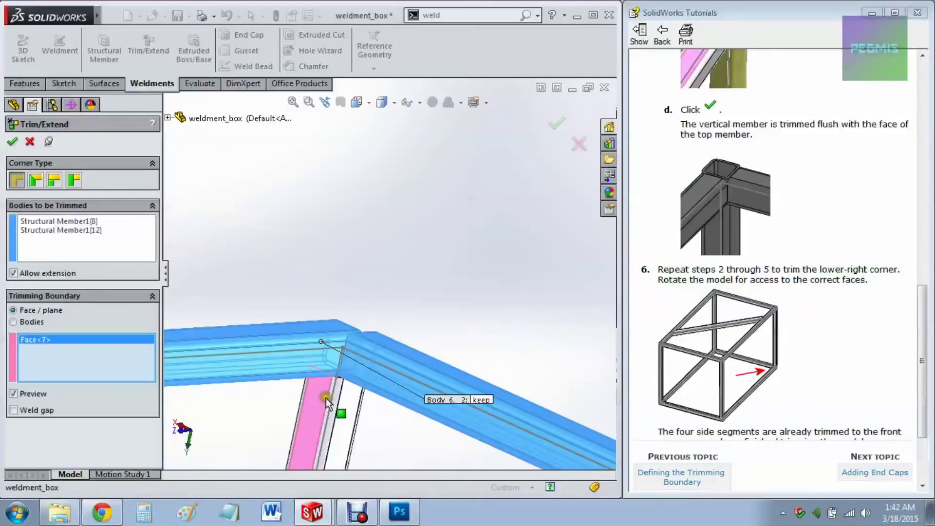
{"action": "left_click", "coordinate": [351, 401]}
{"action": "middle_click_drag", "start_coordinate": [277, 210], "coordinate": [310, 274]}
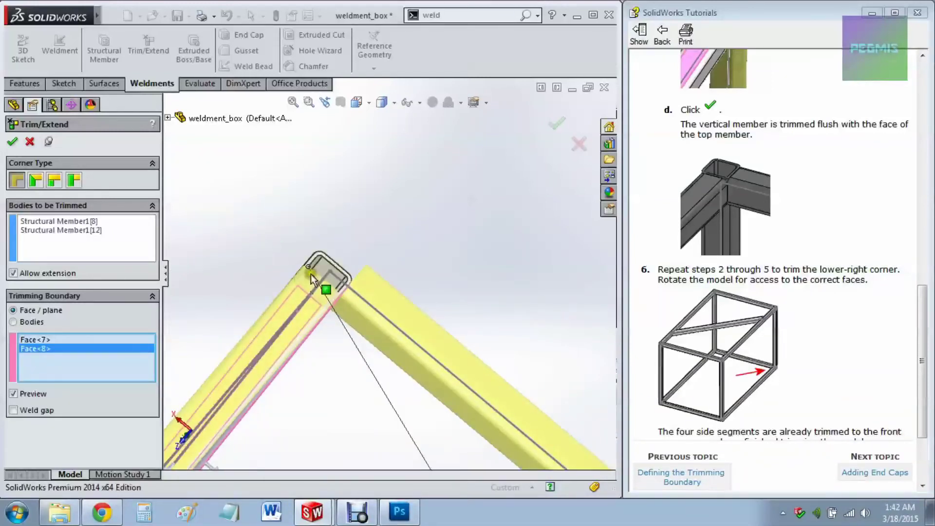
{"action": "left_click", "coordinate": [12, 142]}
- Extend the lower-right vertical member, Structural Member1[11], to the outer face of one horizontal tube and close Trim/Extend
{"action": "middle_click_drag", "start_coordinate": [237, 176], "coordinate": [259, 203]}
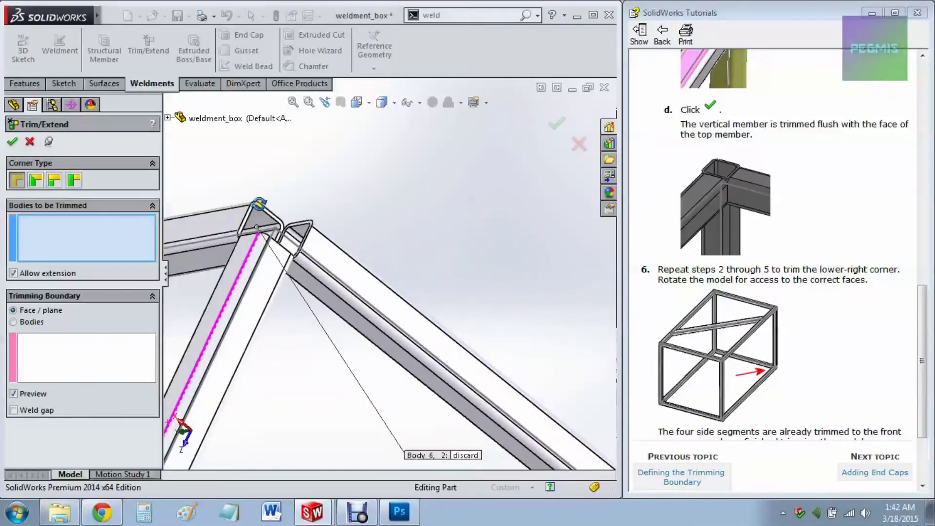
{"action": "left_click", "coordinate": [232, 217]}
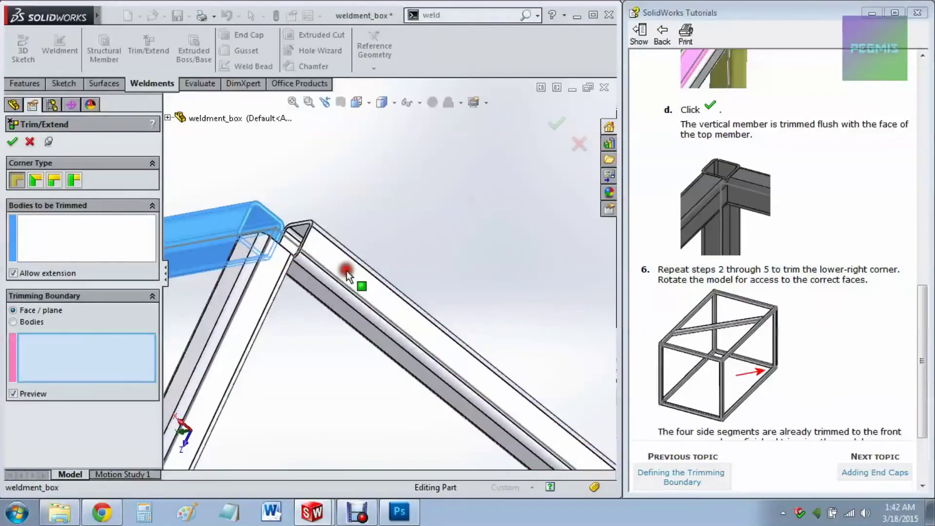
{"action": "left_click", "coordinate": [346, 270]}
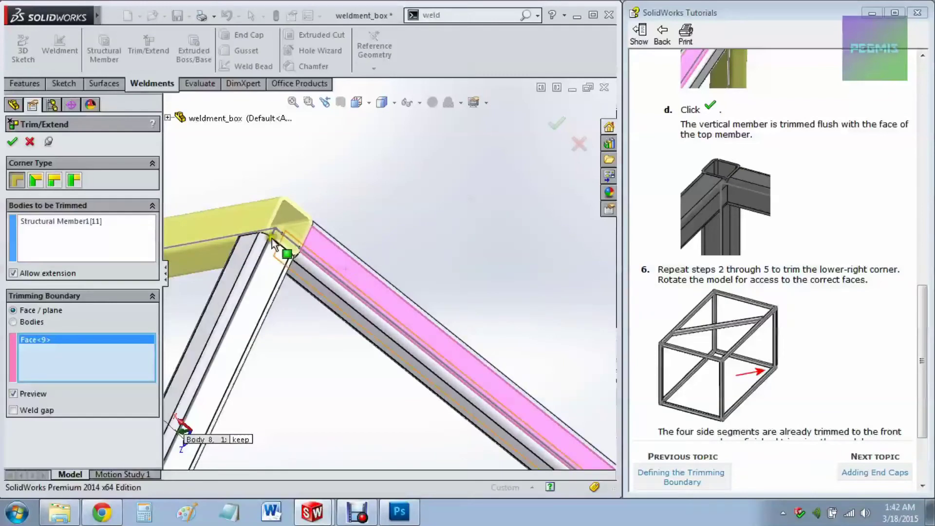
{"action": "left_click", "coordinate": [12, 144]}
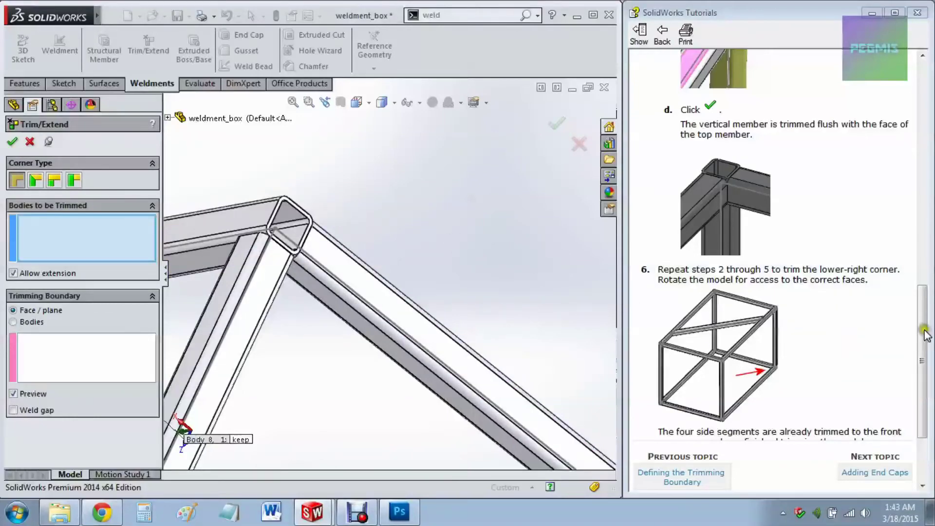
{"action": "left_click_drag", "start_coordinate": [926, 335], "coordinate": [921, 376]}
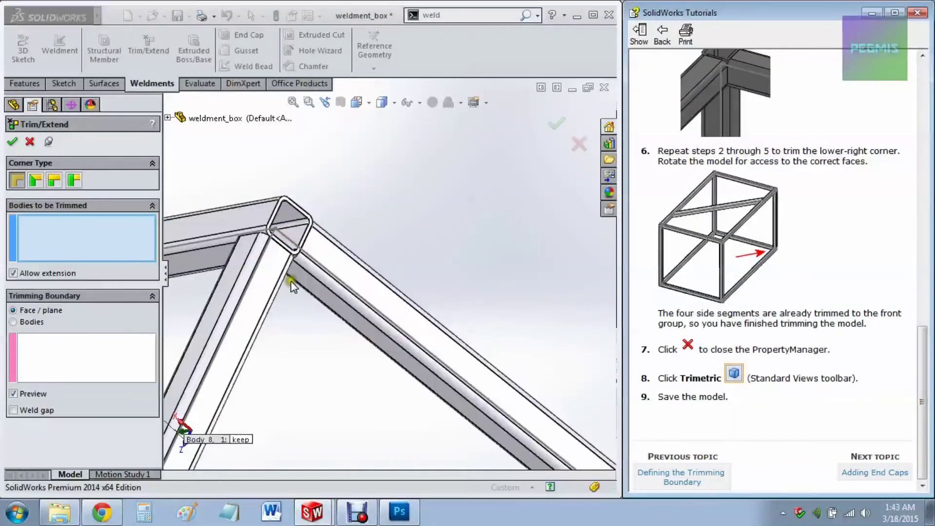
{"action": "left_click", "coordinate": [31, 142]}
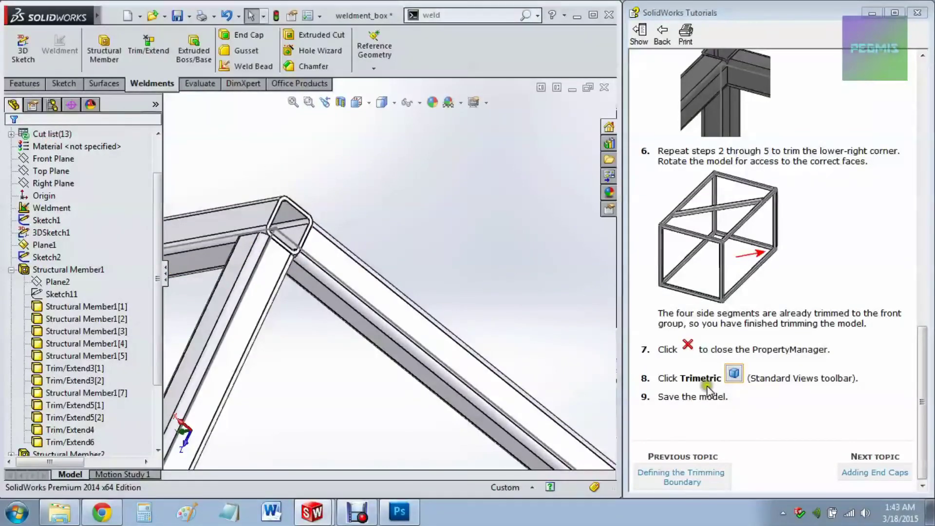
- Show the frame in the Trimetric view and open the Adding End Caps tutorial lesson
{"action": "left_click", "coordinate": [356, 102]}
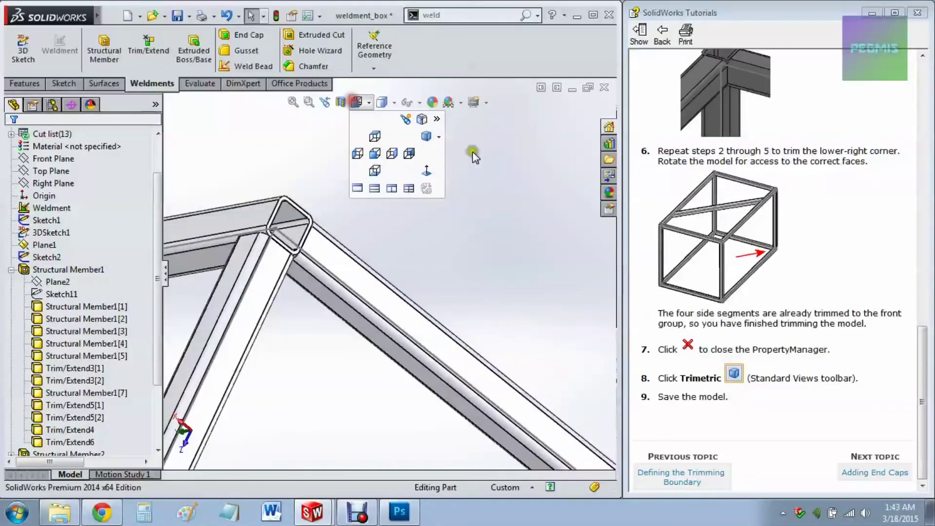
{"action": "left_click", "coordinate": [439, 137]}
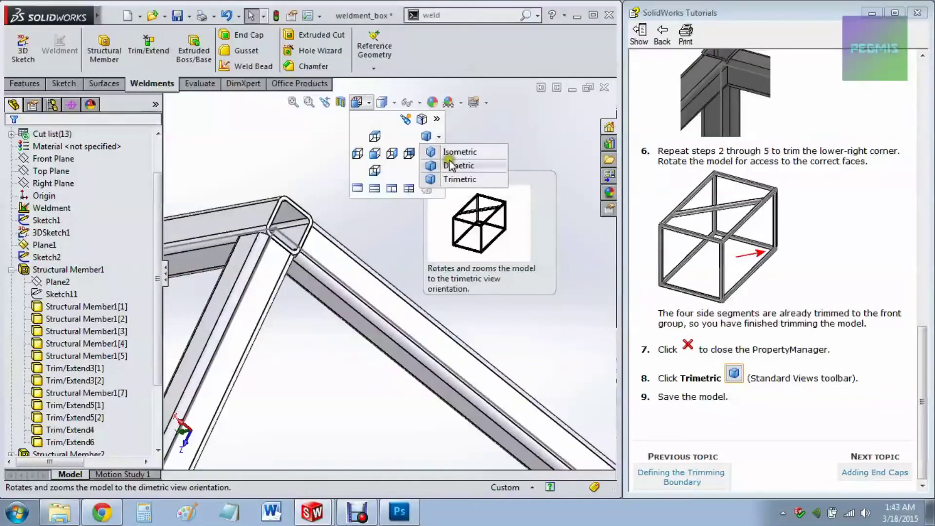
{"action": "left_click", "coordinate": [455, 179]}
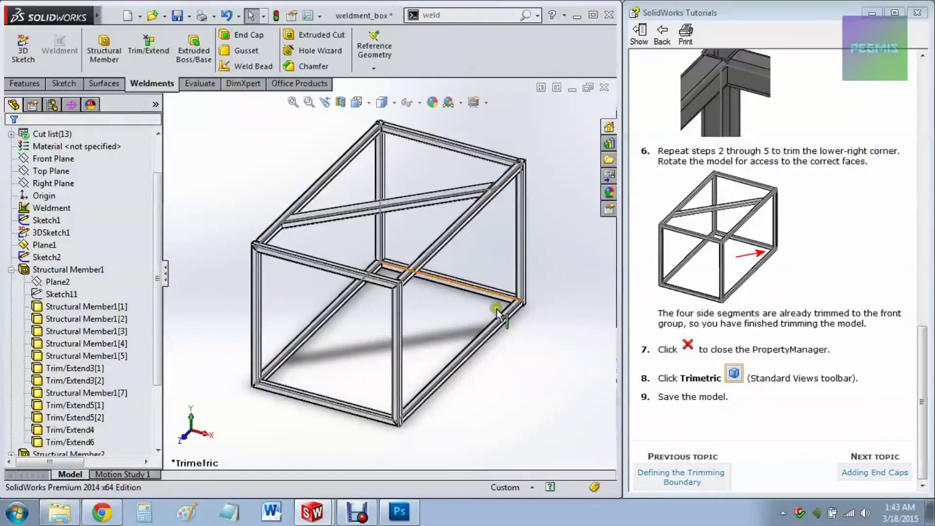
{"action": "left_click", "coordinate": [859, 475]}
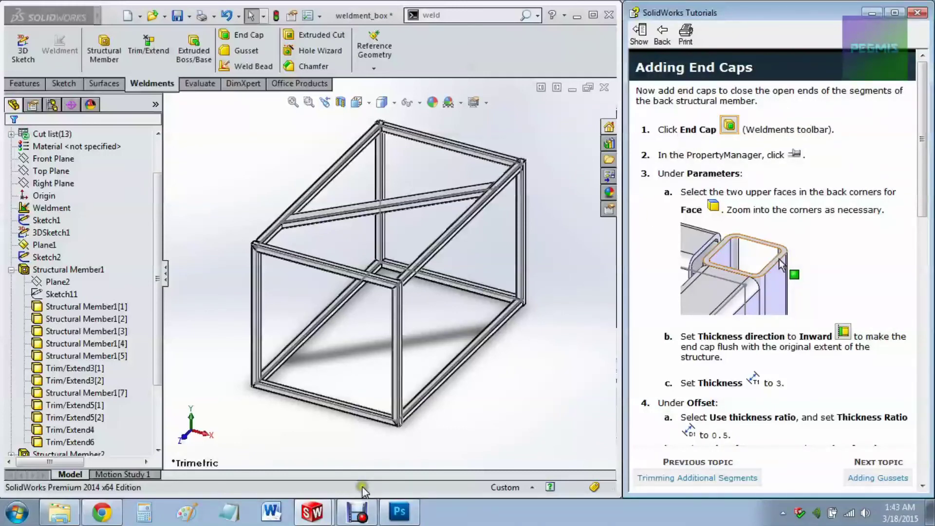
{"action": "left_click", "coordinate": [364, 516]}
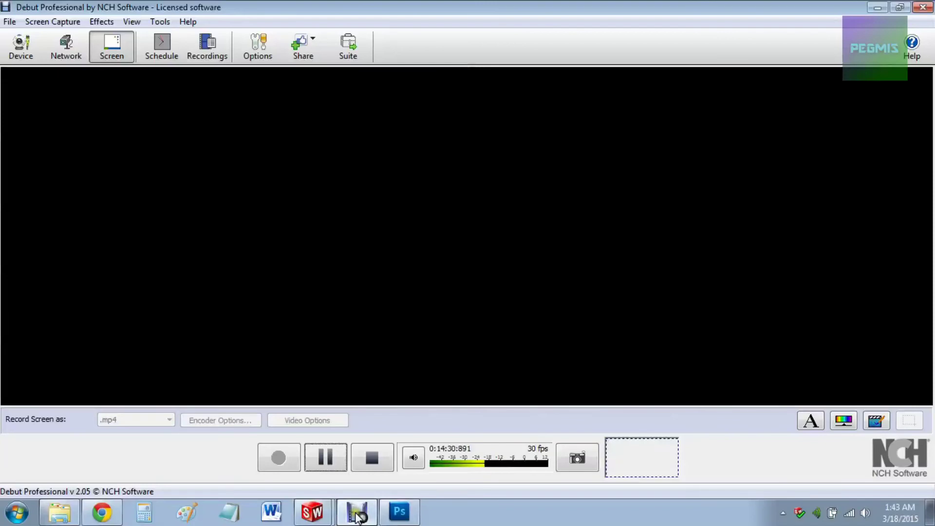
{"action": "left_click", "coordinate": [357, 515]}
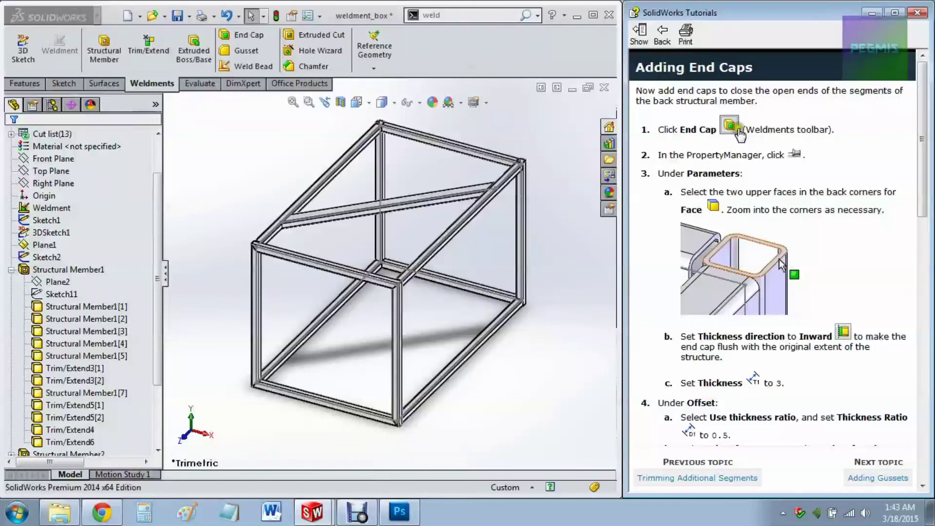
- Start an End Cap that stays open for repeated use, with the thickness direction inward and a thickness of 3 mm
{"action": "left_click", "coordinate": [246, 35]}
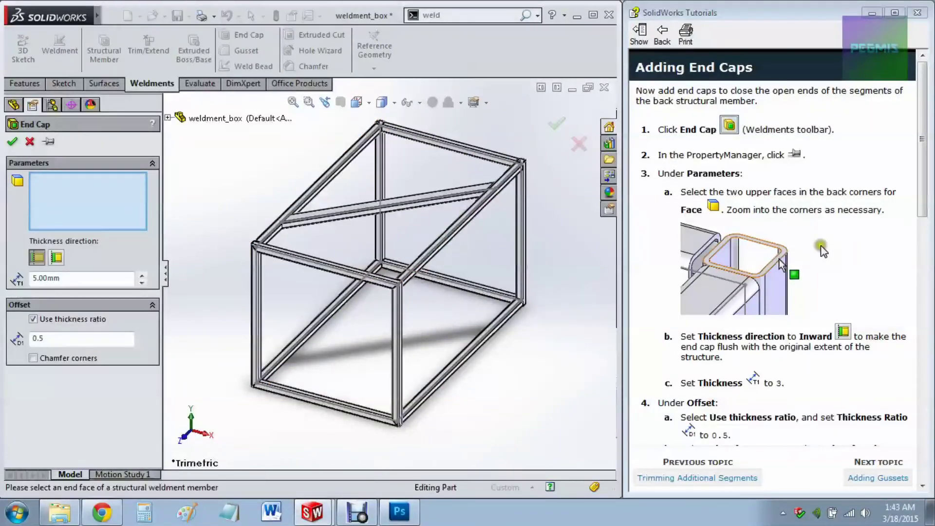
{"action": "left_click", "coordinate": [48, 142]}
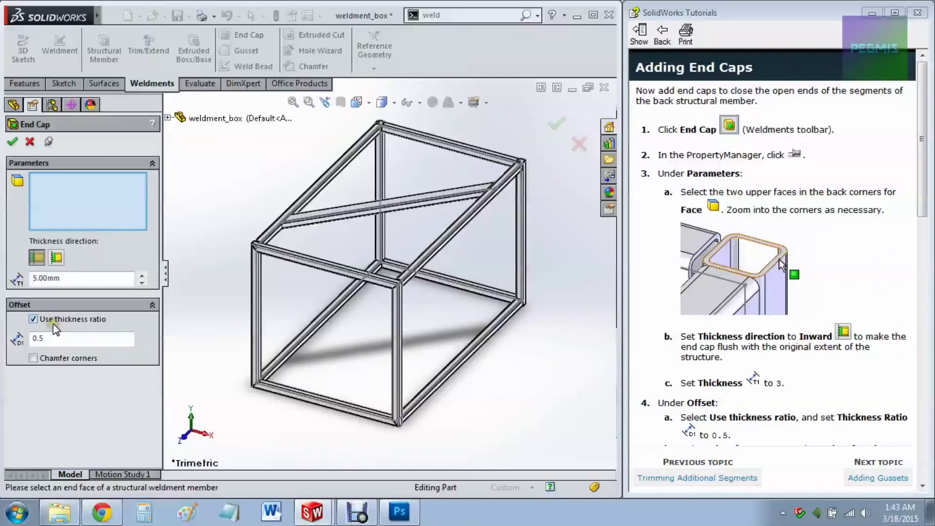
{"action": "left_click", "coordinate": [57, 258]}
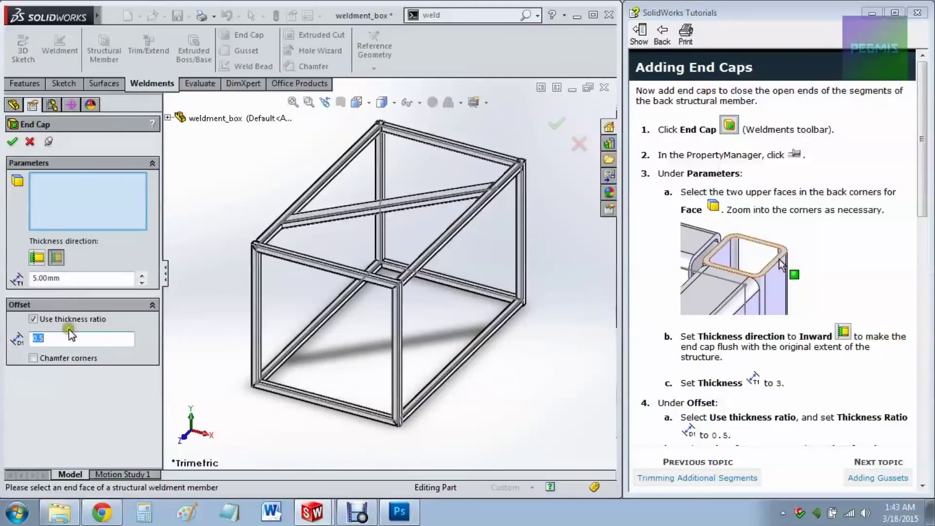
{"action": "double_click", "coordinate": [71, 282]}
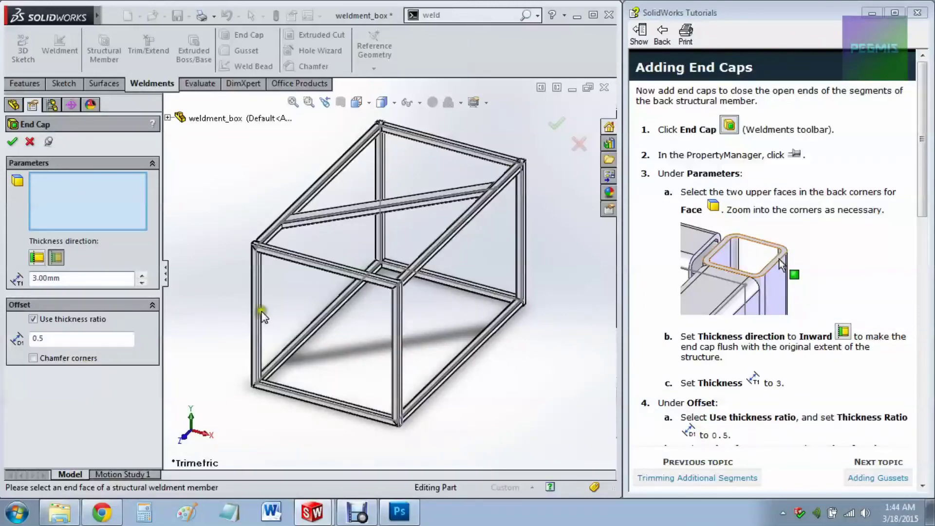
- Cap the open upper end of the vertical member at the frame's back right corner
{"action": "scroll", "coordinate": [400, 313], "scroll_direction": "down", "scroll_amount": 3}
{"action": "scroll", "coordinate": [547, 209], "scroll_direction": "up", "scroll_amount": 6}
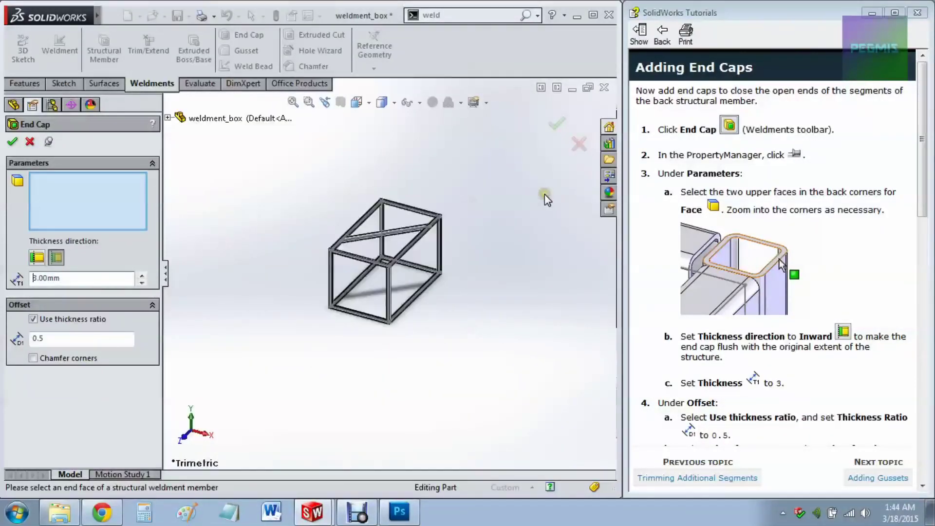
{"action": "scroll", "coordinate": [439, 220], "scroll_direction": "down", "scroll_amount": 6}
{"action": "scroll", "coordinate": [176, 362], "scroll_direction": "down", "scroll_amount": 5}
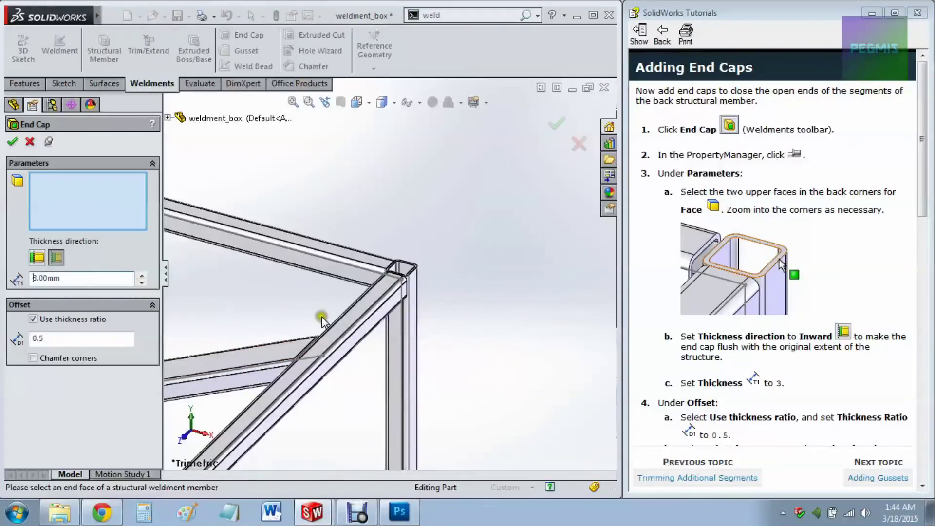
{"action": "middle_click_drag", "start_coordinate": [322, 317], "coordinate": [531, 217], "text": "ctrl"}
{"action": "scroll", "coordinate": [530, 217], "scroll_direction": "down", "scroll_amount": 5}
{"action": "left_click", "coordinate": [423, 203]}
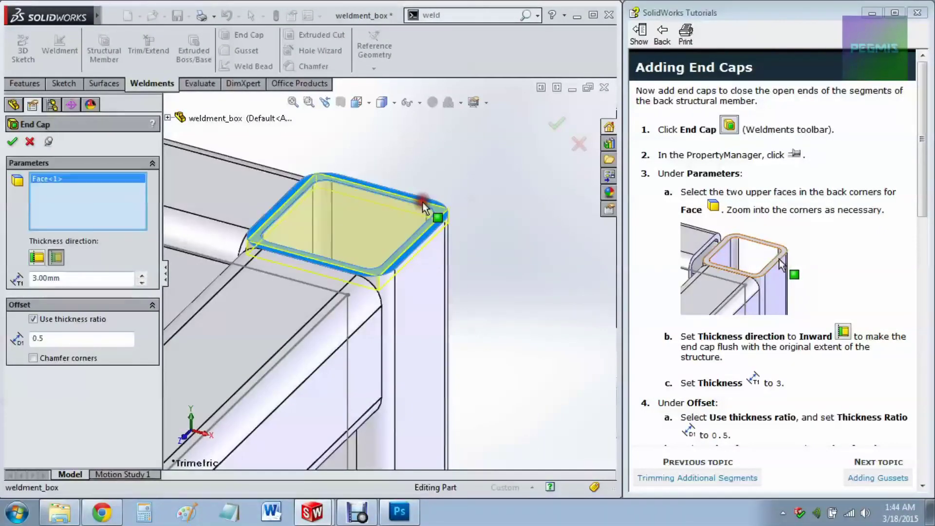
{"action": "scroll", "coordinate": [348, 259], "scroll_direction": "up", "scroll_amount": 5}
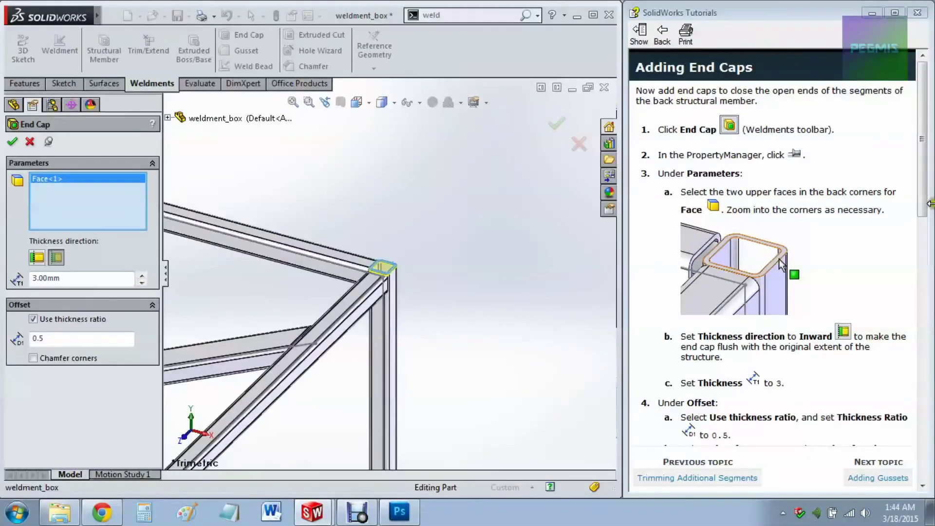
{"action": "left_click_drag", "start_coordinate": [925, 199], "coordinate": [914, 436]}
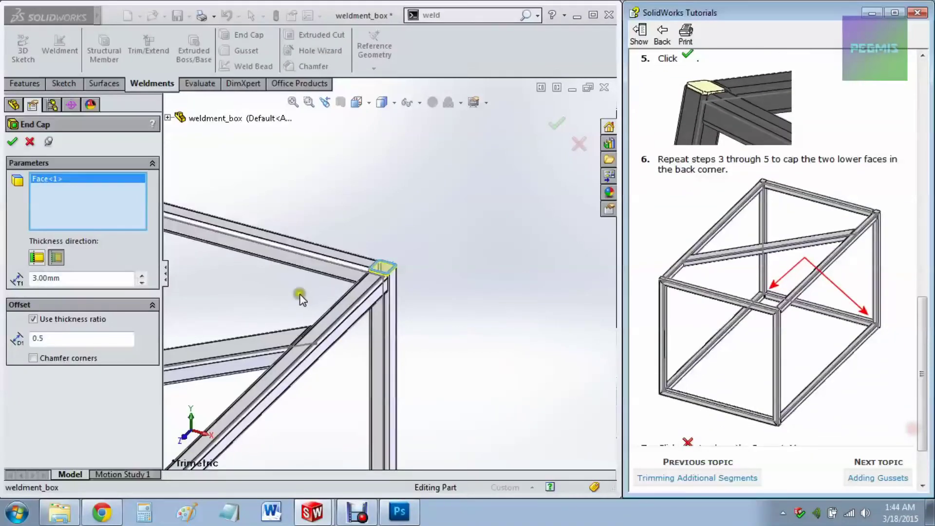
{"action": "left_click", "coordinate": [13, 141]}
- Cap the open upper end of the vertical member at the frame's back left corner
{"action": "scroll", "coordinate": [292, 224], "scroll_direction": "up", "scroll_amount": 5}
{"action": "scroll", "coordinate": [270, 226], "scroll_direction": "down", "scroll_amount": 5}
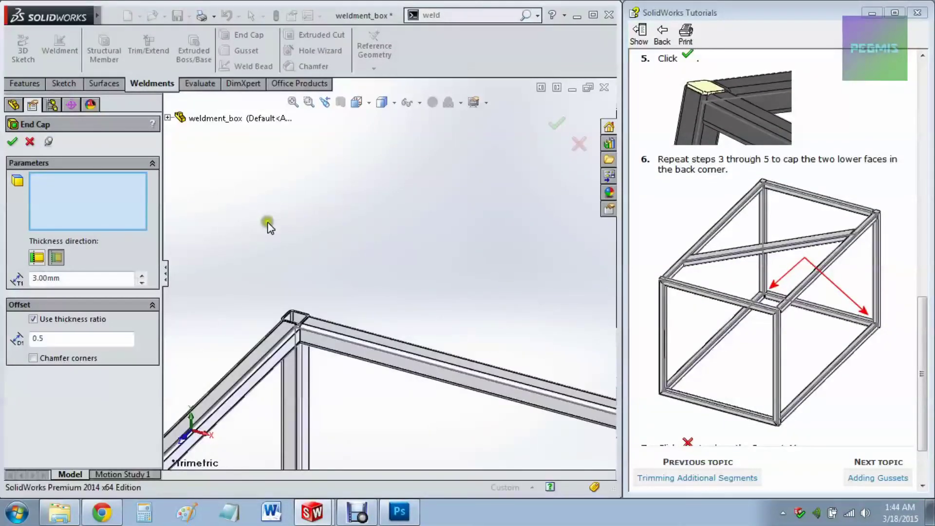
{"action": "scroll", "coordinate": [314, 387], "scroll_direction": "down", "scroll_amount": 6}
{"action": "left_click", "coordinate": [367, 338]}
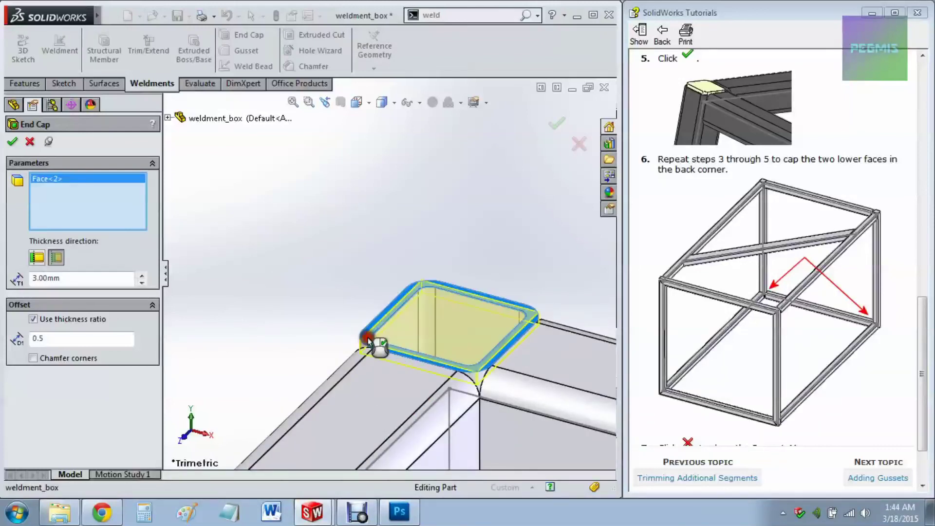
{"action": "left_click", "coordinate": [12, 141]}
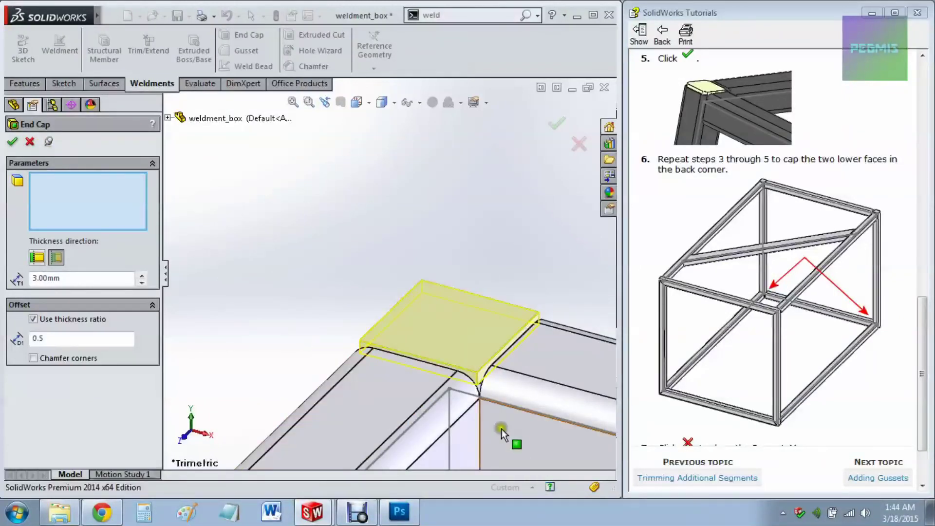
- Cap the open lower end of the vertical member at the frame's back right corner
{"action": "scroll", "coordinate": [501, 429], "scroll_direction": "up", "scroll_amount": 6}
{"action": "middle_click_drag", "start_coordinate": [487, 419], "coordinate": [442, 190]}
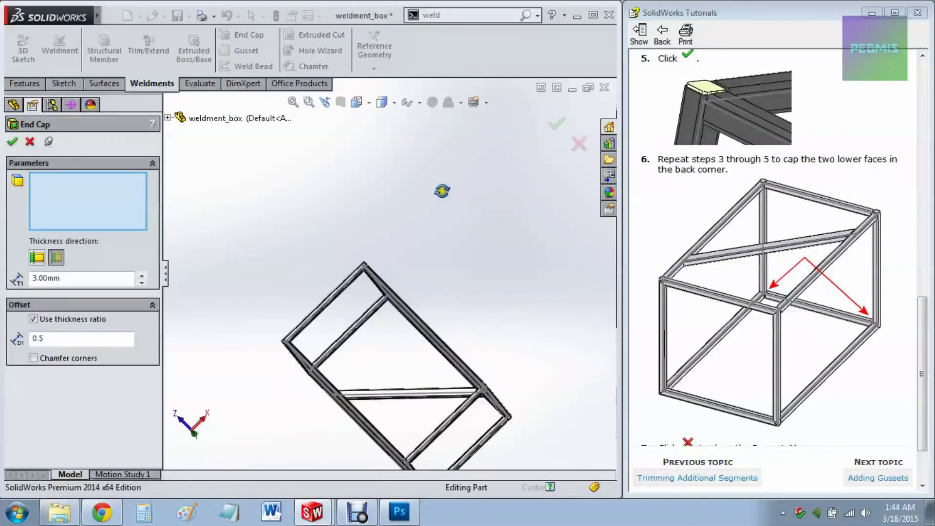
{"action": "scroll", "coordinate": [480, 445], "scroll_direction": "down", "scroll_amount": 8}
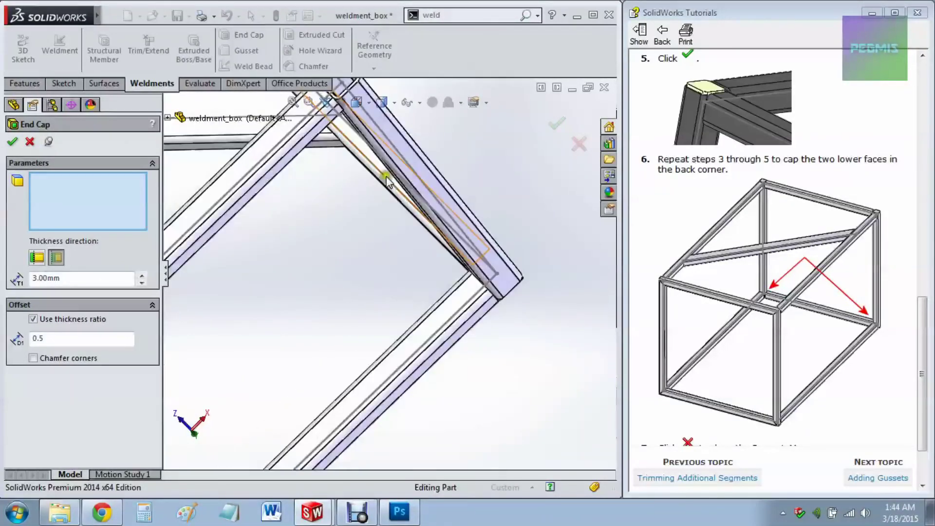
{"action": "scroll", "coordinate": [386, 181], "scroll_direction": "up", "scroll_amount": 3}
{"action": "middle_click_drag", "start_coordinate": [386, 182], "coordinate": [323, 208]}
{"action": "scroll", "coordinate": [365, 235], "scroll_direction": "down", "scroll_amount": 5}
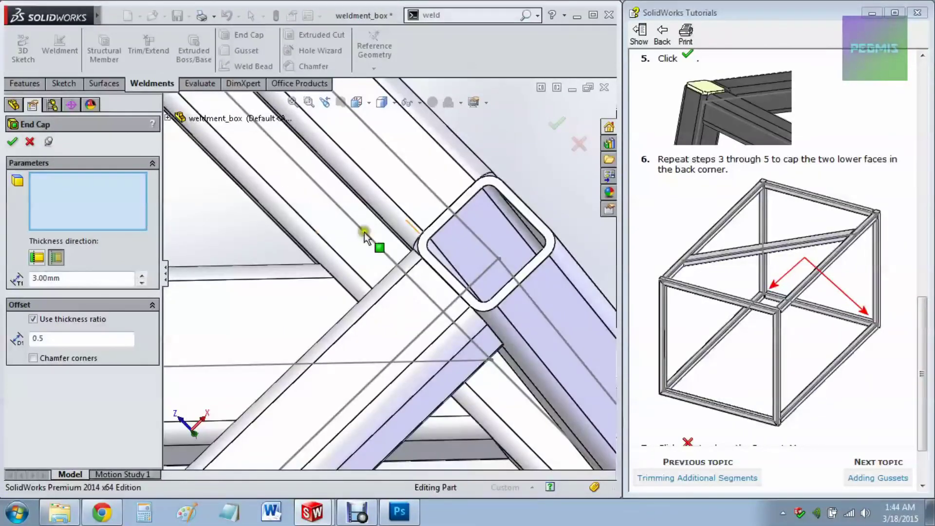
{"action": "left_click", "coordinate": [422, 250]}
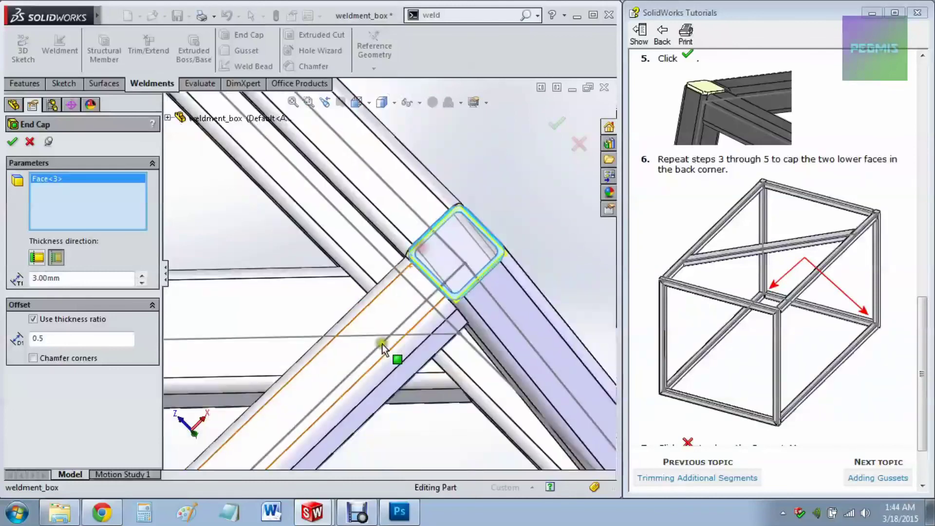
{"action": "scroll", "coordinate": [422, 251], "scroll_direction": "up", "scroll_amount": 5}
{"action": "scroll", "coordinate": [366, 396], "scroll_direction": "down", "scroll_amount": 4}
{"action": "scroll", "coordinate": [377, 321], "scroll_direction": "down", "scroll_amount": 3}
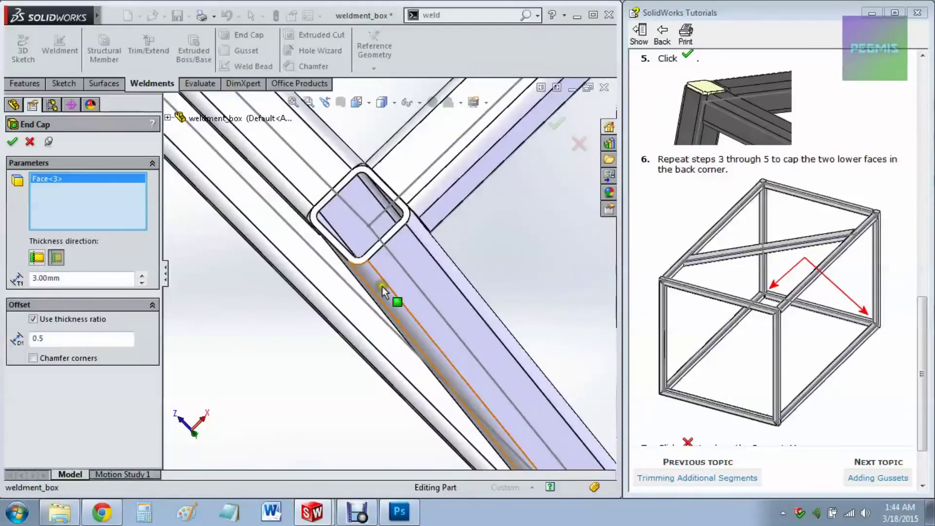
{"action": "left_click", "coordinate": [14, 146]}
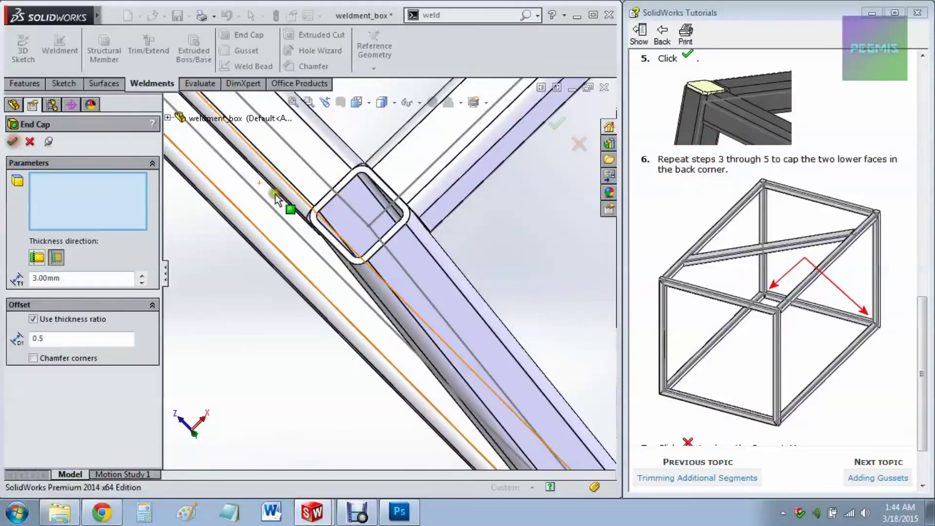
- Cap the open lower end of the vertical member at the frame's back left corner
{"action": "left_click", "coordinate": [314, 217]}
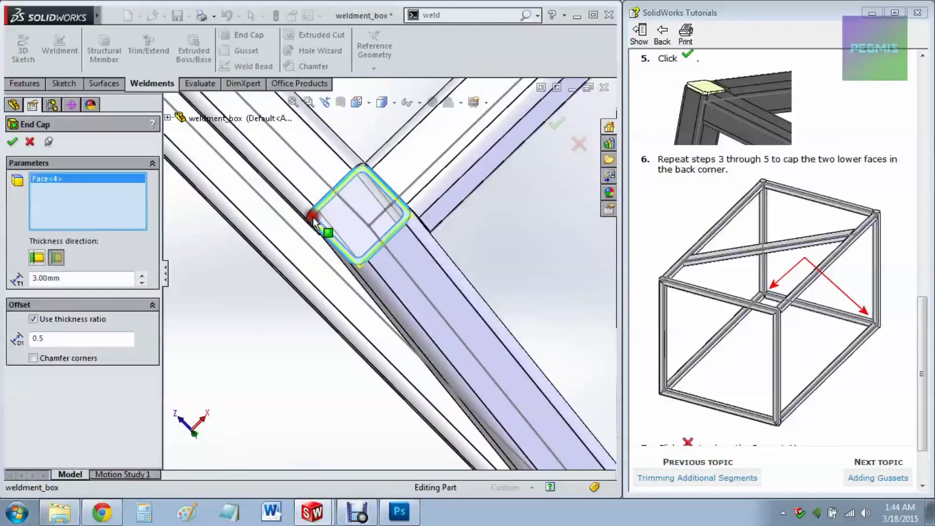
{"action": "left_click", "coordinate": [12, 141]}
- Return the frame to the Trimetric view and leave the End Cap command
{"action": "scroll", "coordinate": [424, 288], "scroll_direction": "up", "scroll_amount": 5}
{"action": "scroll", "coordinate": [413, 184], "scroll_direction": "up", "scroll_amount": 5}
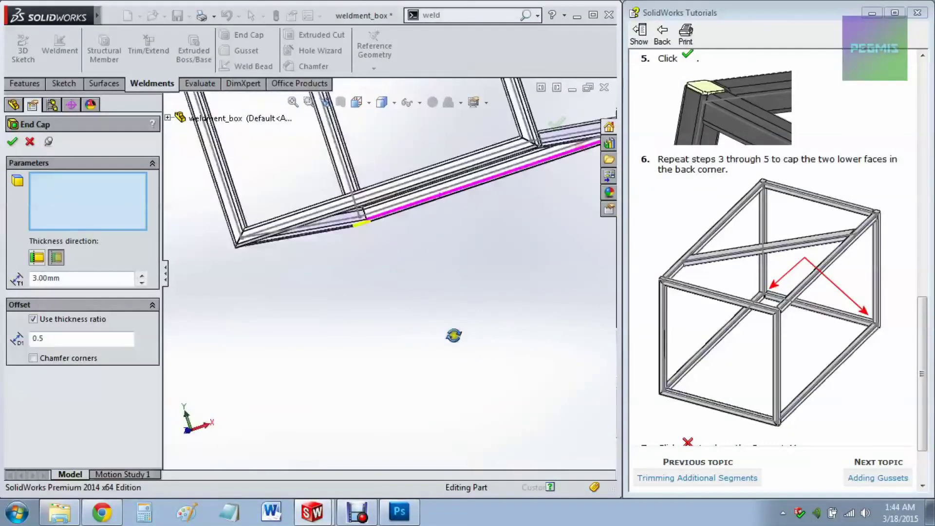
{"action": "middle_click_drag", "start_coordinate": [455, 335], "coordinate": [407, 245]}
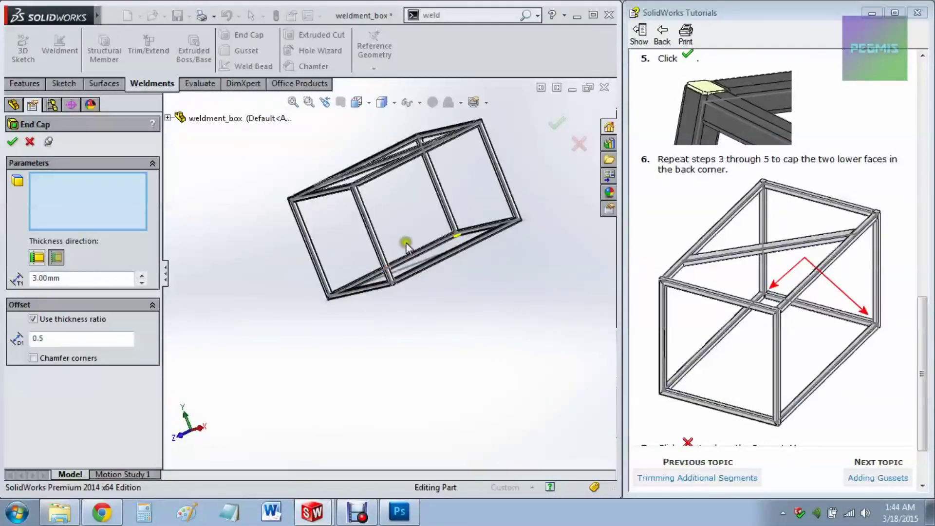
{"action": "left_click", "coordinate": [363, 103]}
{"action": "left_click", "coordinate": [382, 103]}
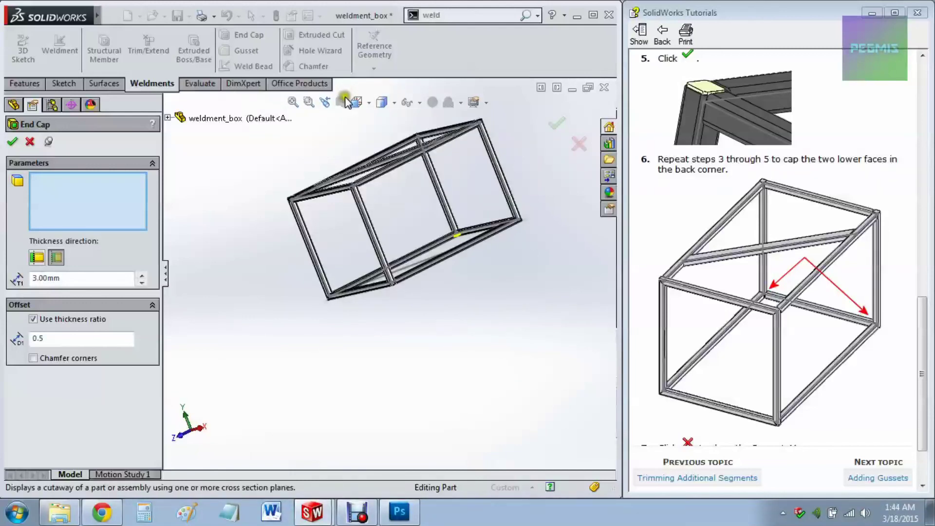
{"action": "left_click", "coordinate": [361, 102]}
{"action": "left_click", "coordinate": [441, 140]}
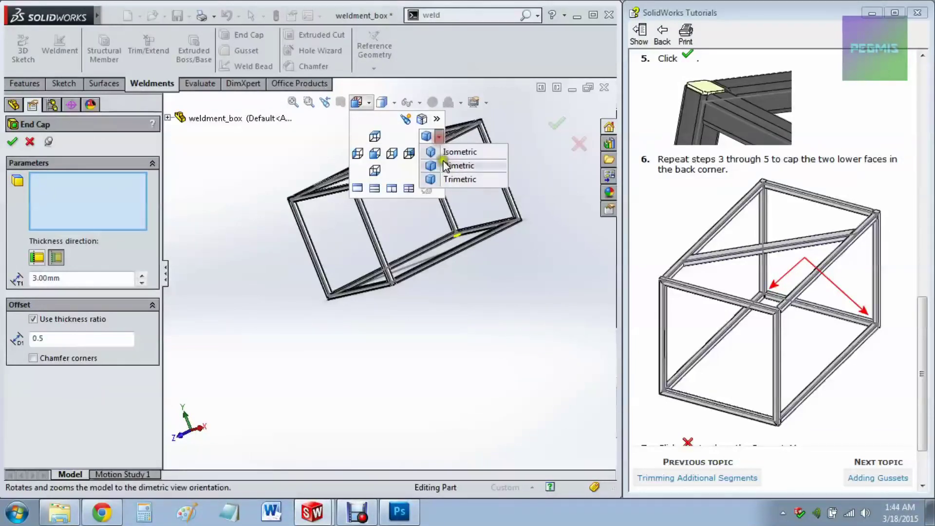
{"action": "left_click", "coordinate": [449, 185]}
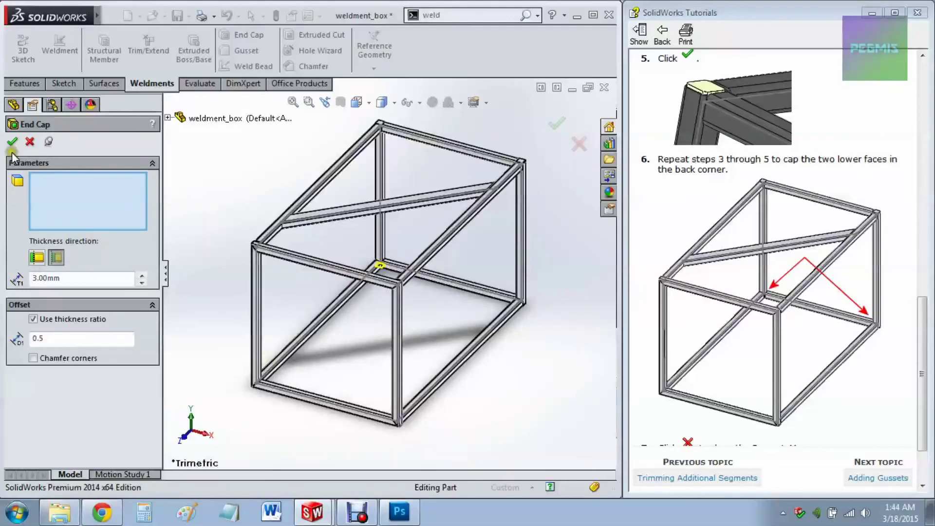
{"action": "left_click", "coordinate": [30, 142]}
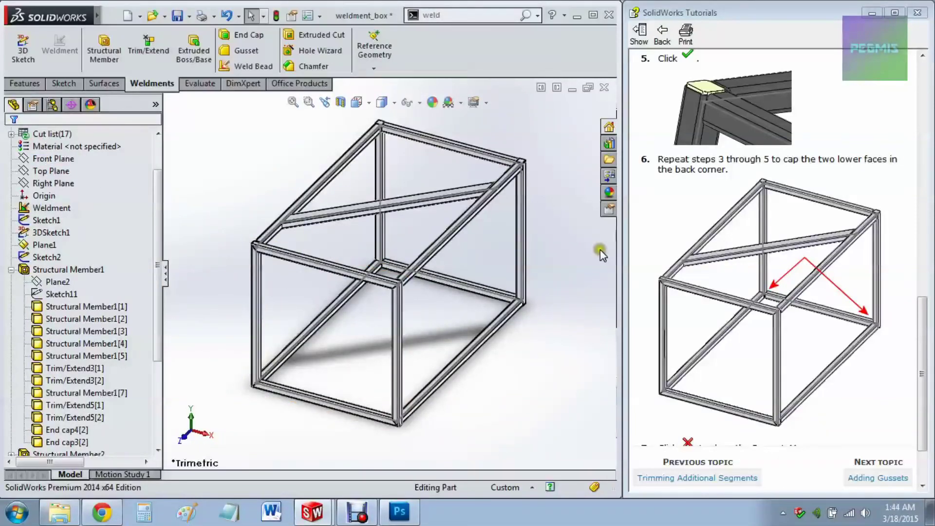